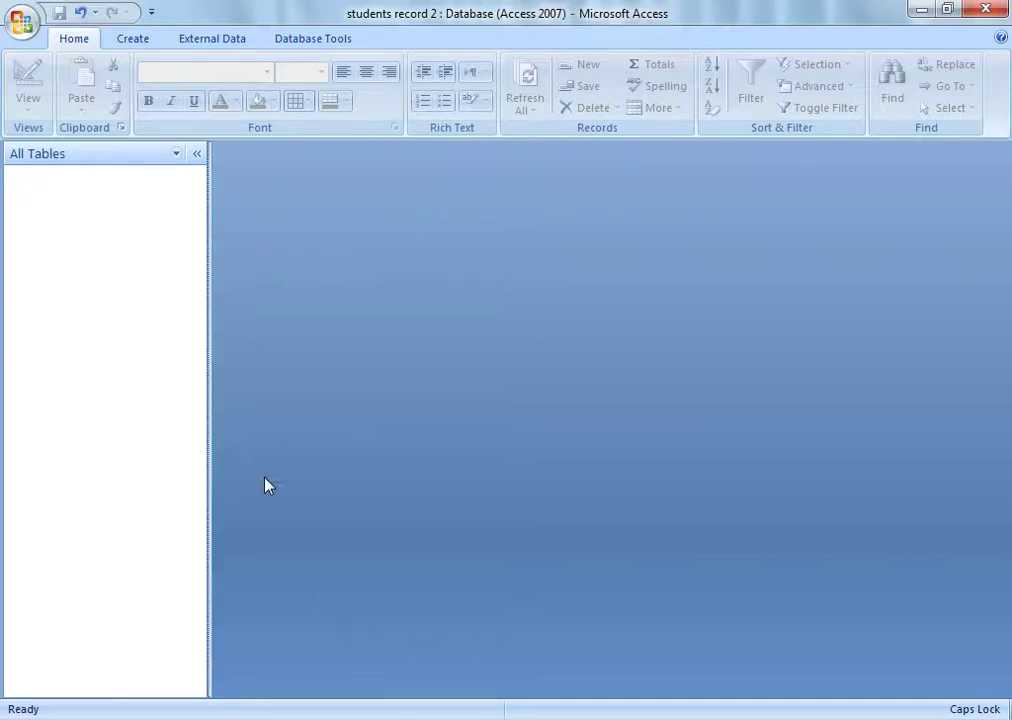
Open a new blank Table1 in Design view from the Create tab's Table Design
left_click(137, 42)
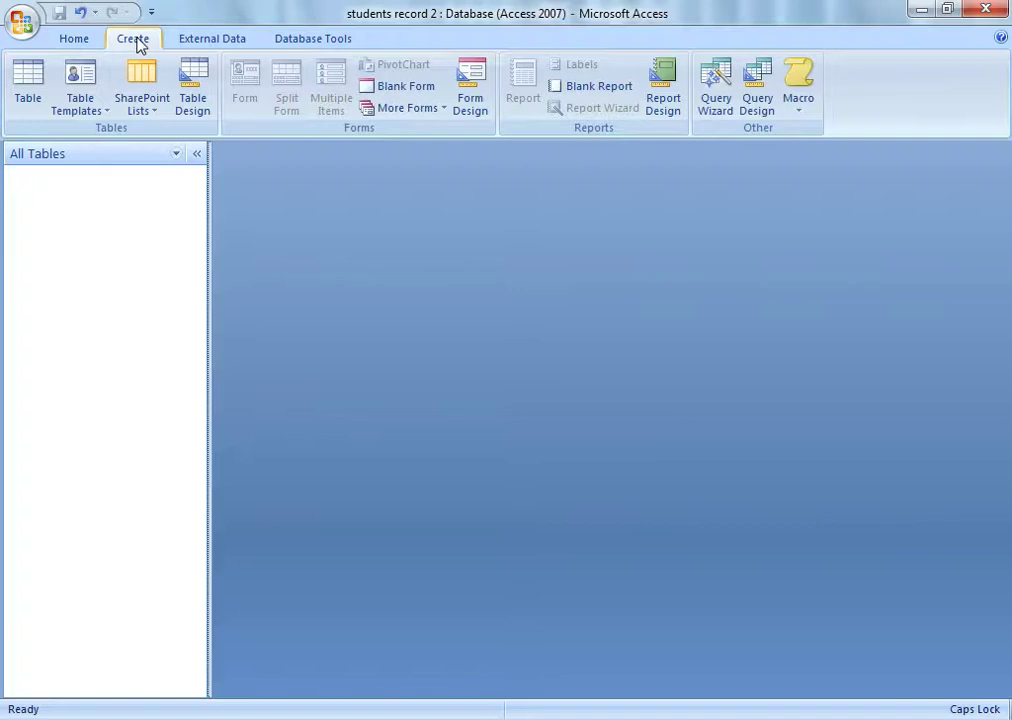
left_click(192, 90)
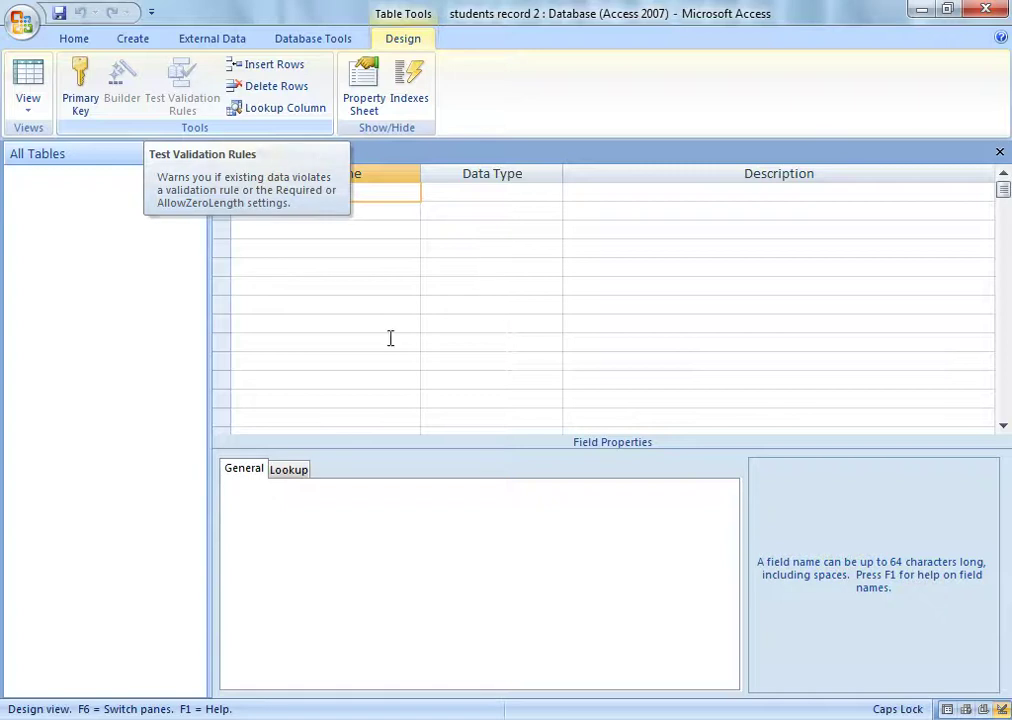
Add field ROL NO as Number and NAME as Text, accepting the reserved-word warning
type("ROL")
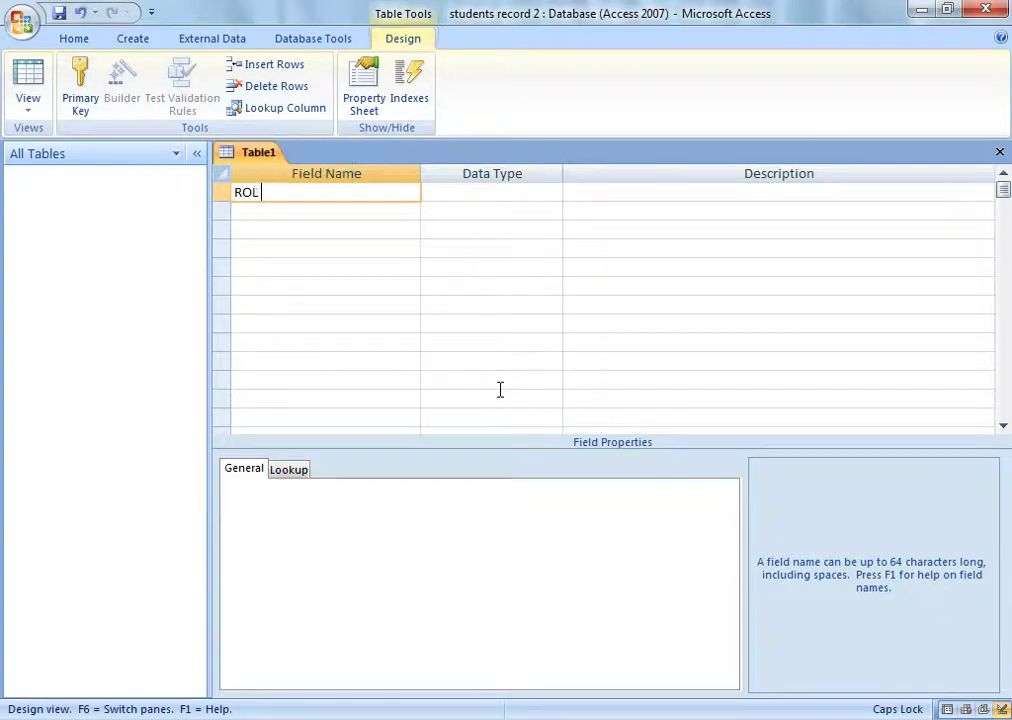
type(" NO")
key("Tab")
type("N")
key("Down")
key("shift+Tab")
type("NAME")
key("Tab")
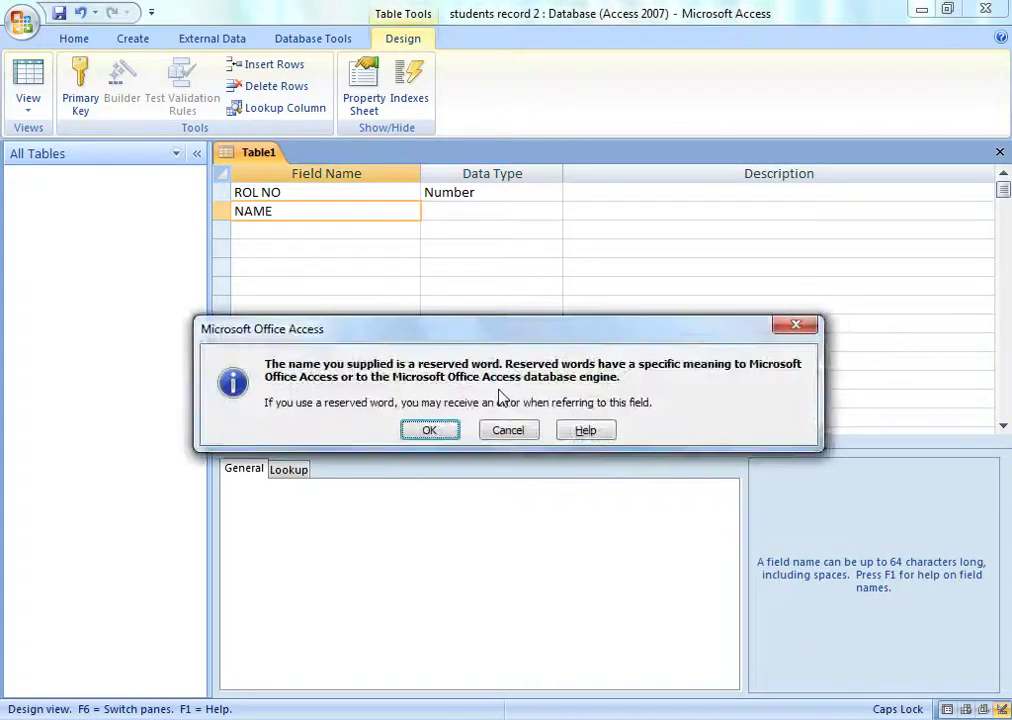
key("Return")
key("Down")
key("shift+Tab")
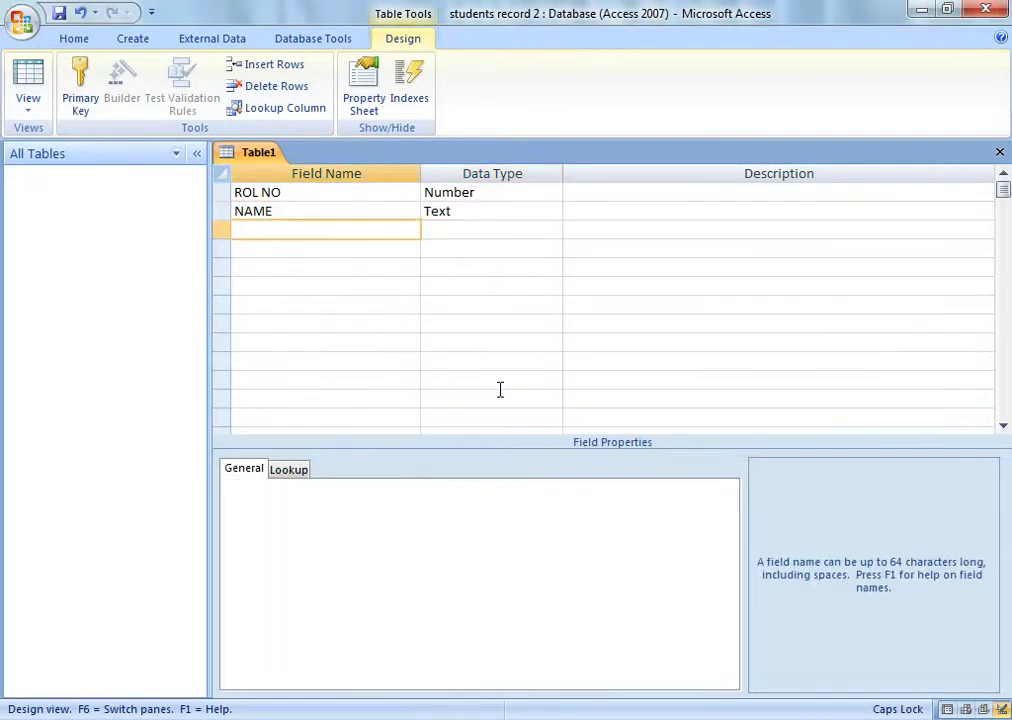
Add DATE OF BIRTH as Date/Time, SCORE as Number, and the RESULT field
type("DATE OF BIRTH")
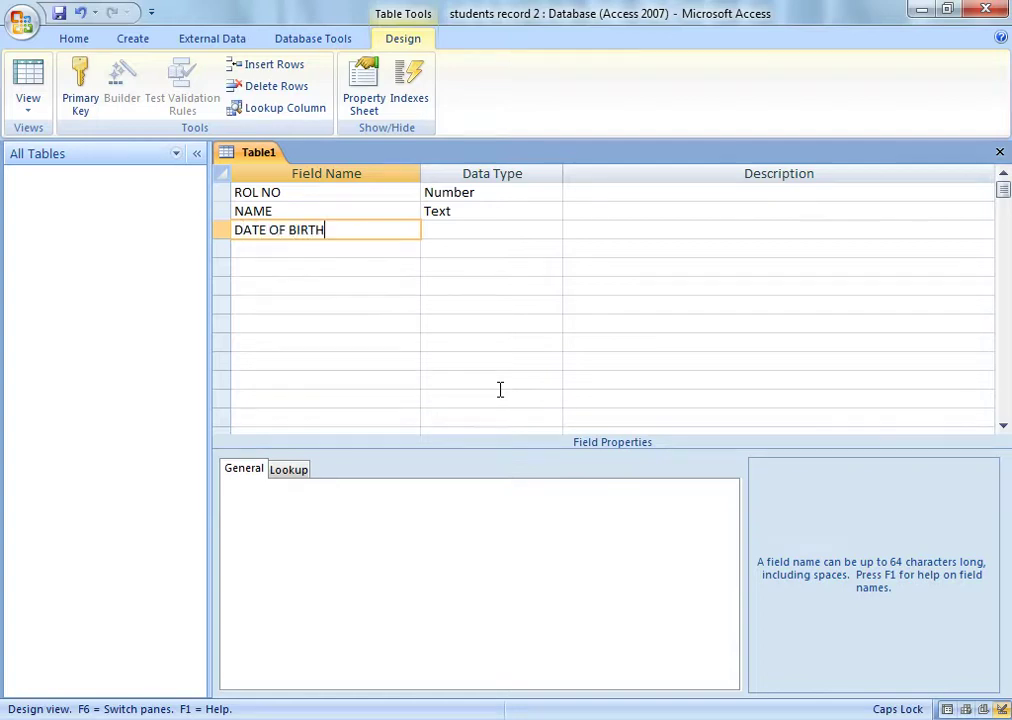
key("Tab")
type("D")
key("Tab")
key("Tab")
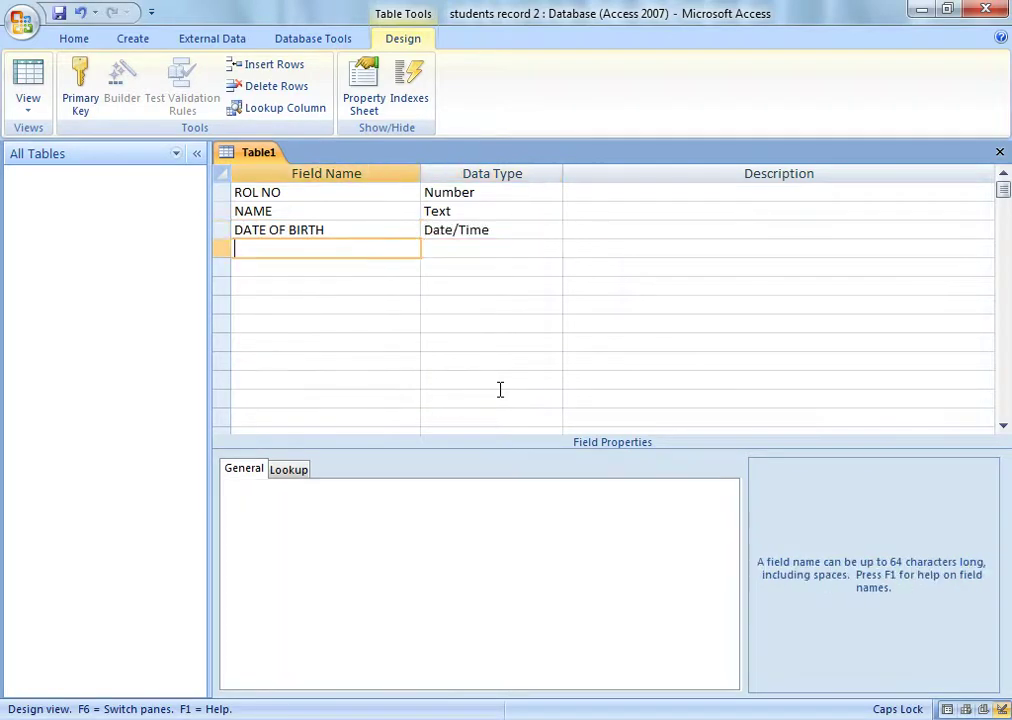
type("SCORE")
key("Tab")
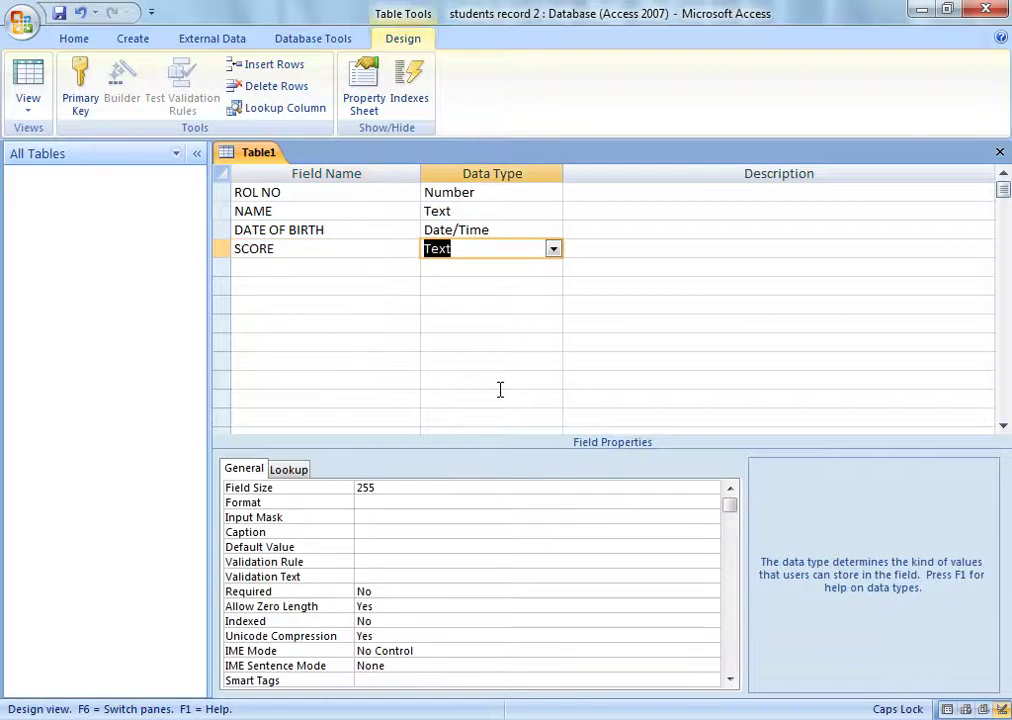
type("N")
key("Tab")
key("Tab")
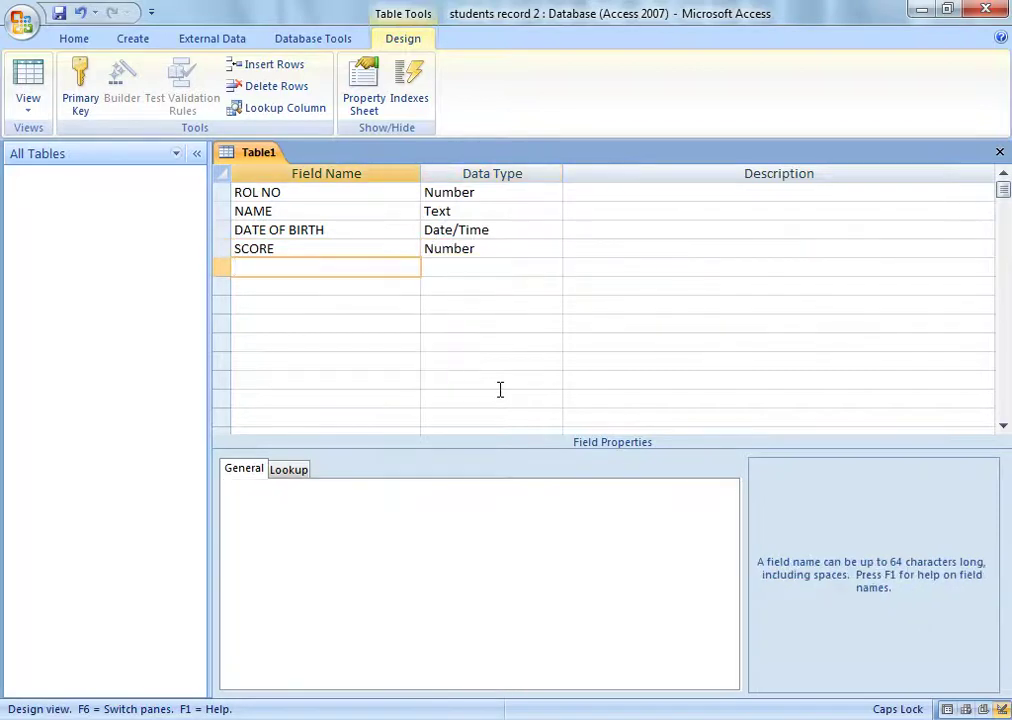
type("RESULT")
key("Tab")
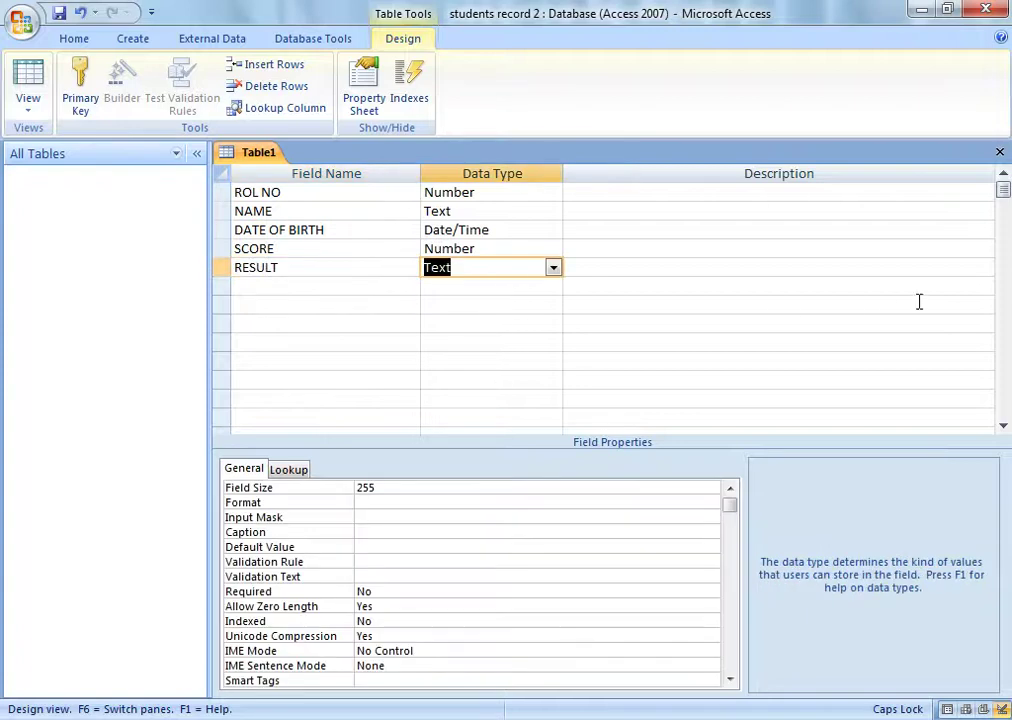
Save the table as STUDENTS DATA with no primary key and open it in Datasheet view
left_click(1000, 154)
left_click(436, 423)
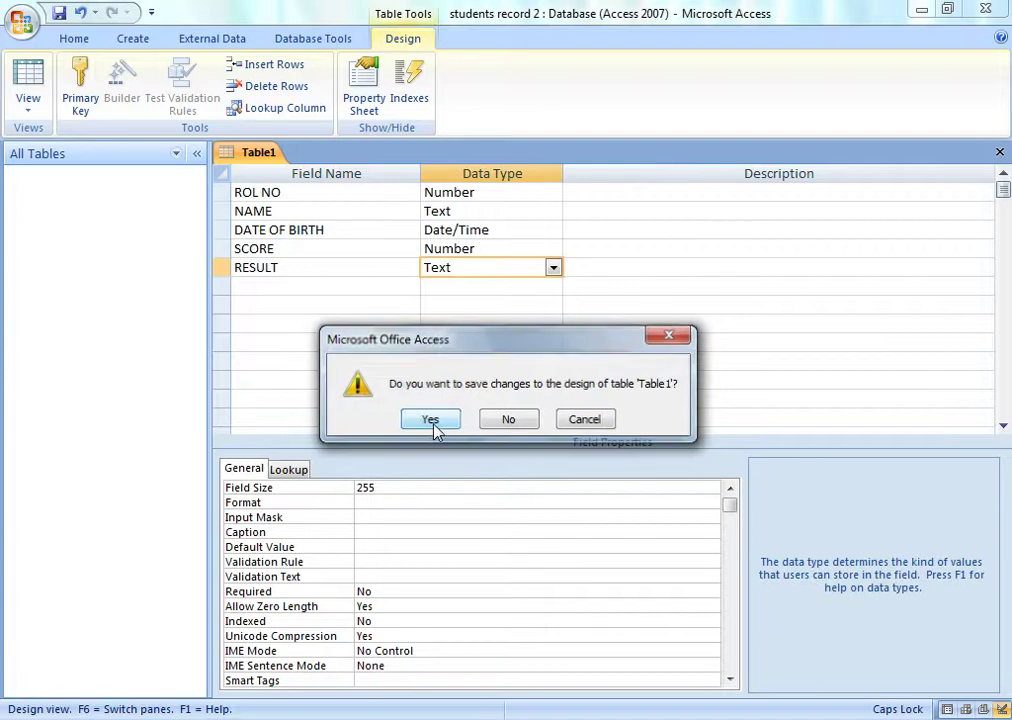
type("STUDENTS DATA")
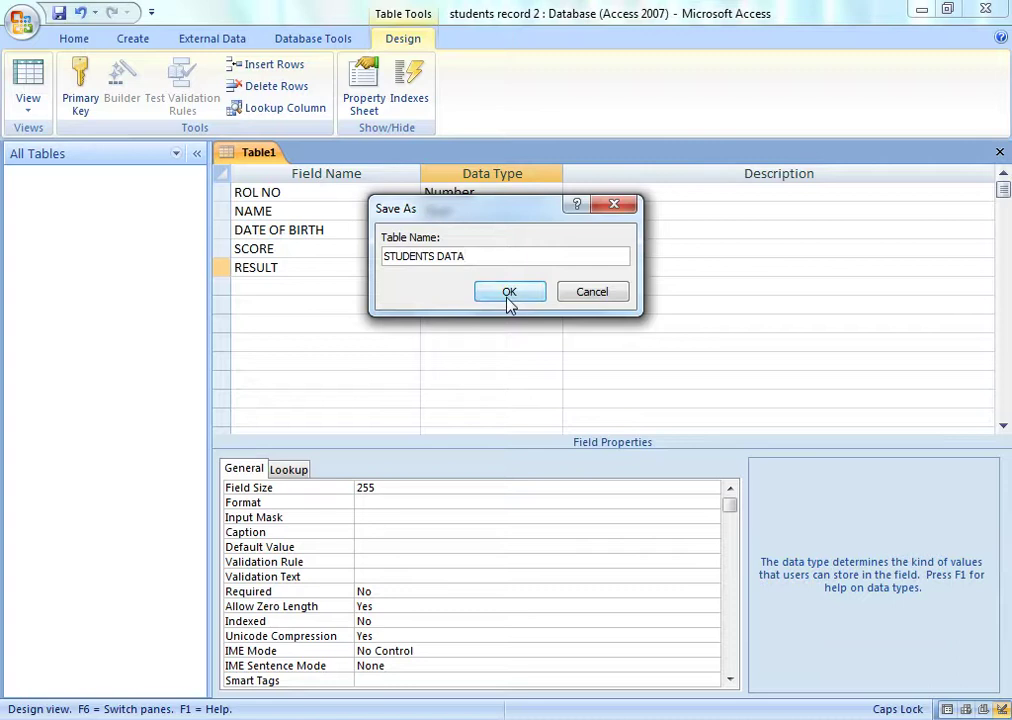
left_click(510, 293)
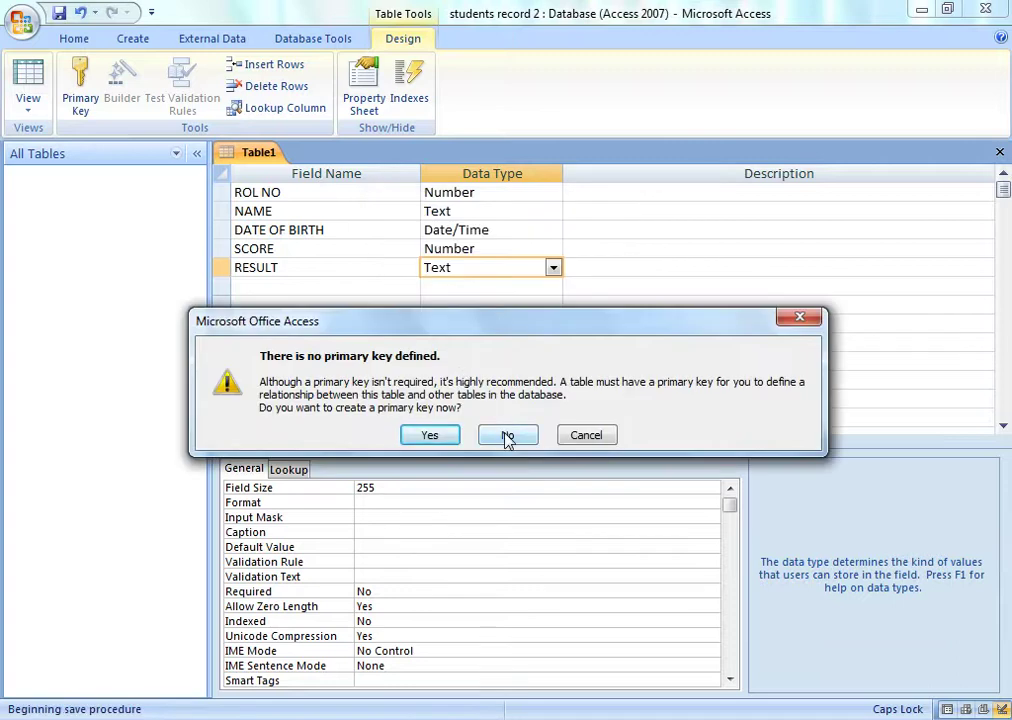
left_click(508, 437)
double_click(132, 205)
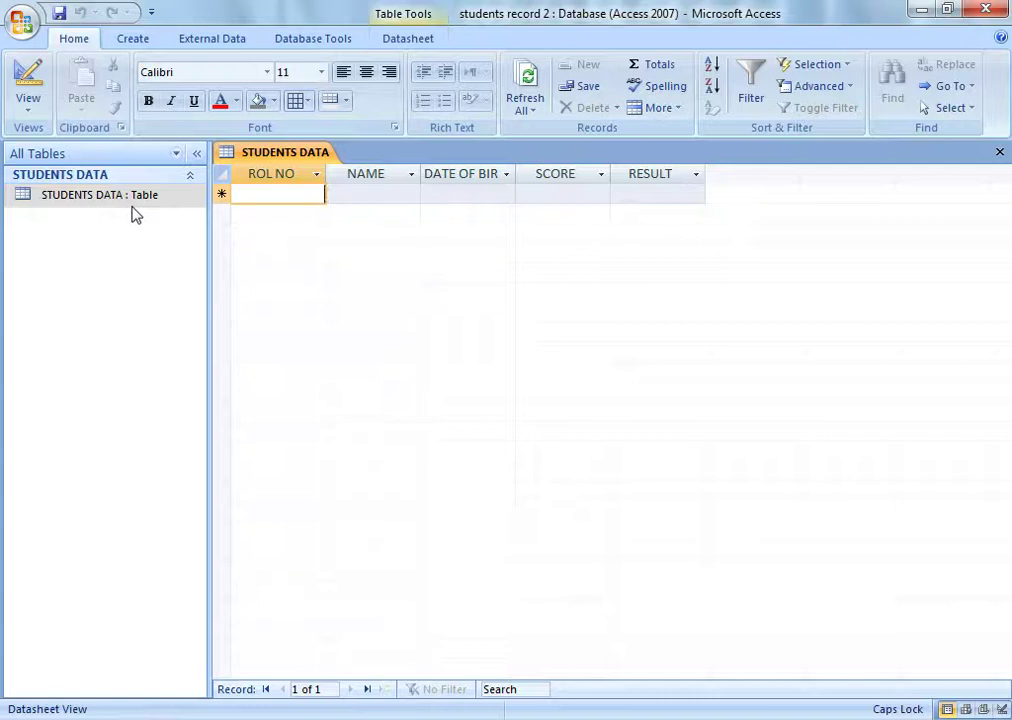
Enter record 111 with the student's name, birth date 4/4/2000, score 60, PASS
type("111")
key("Tab")
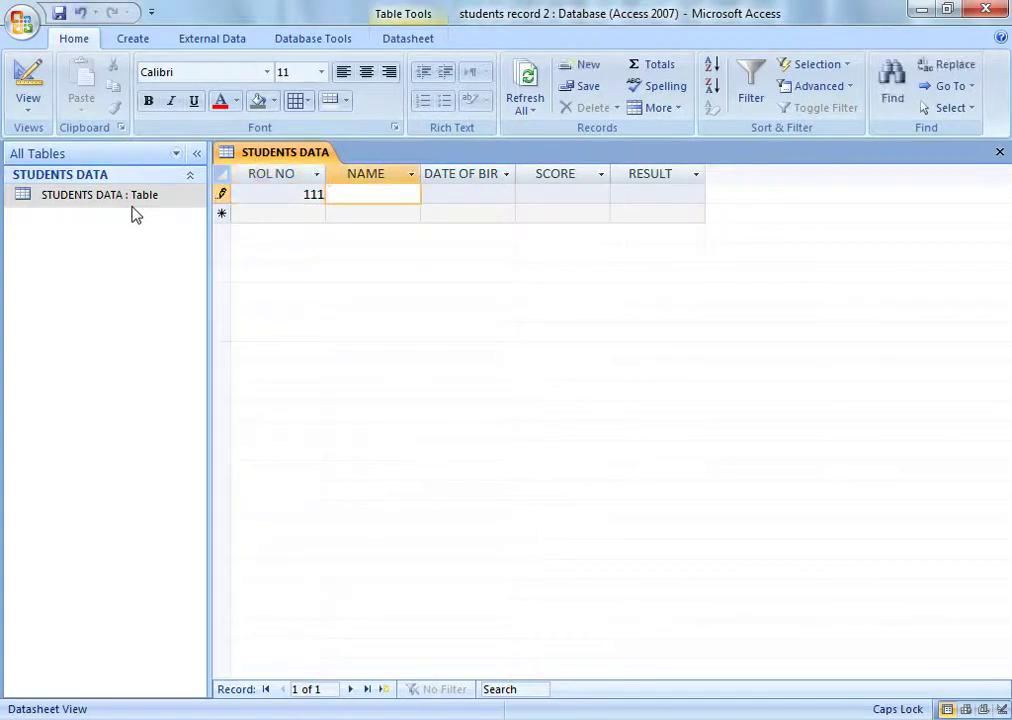
type("HAROON")
key("Tab")
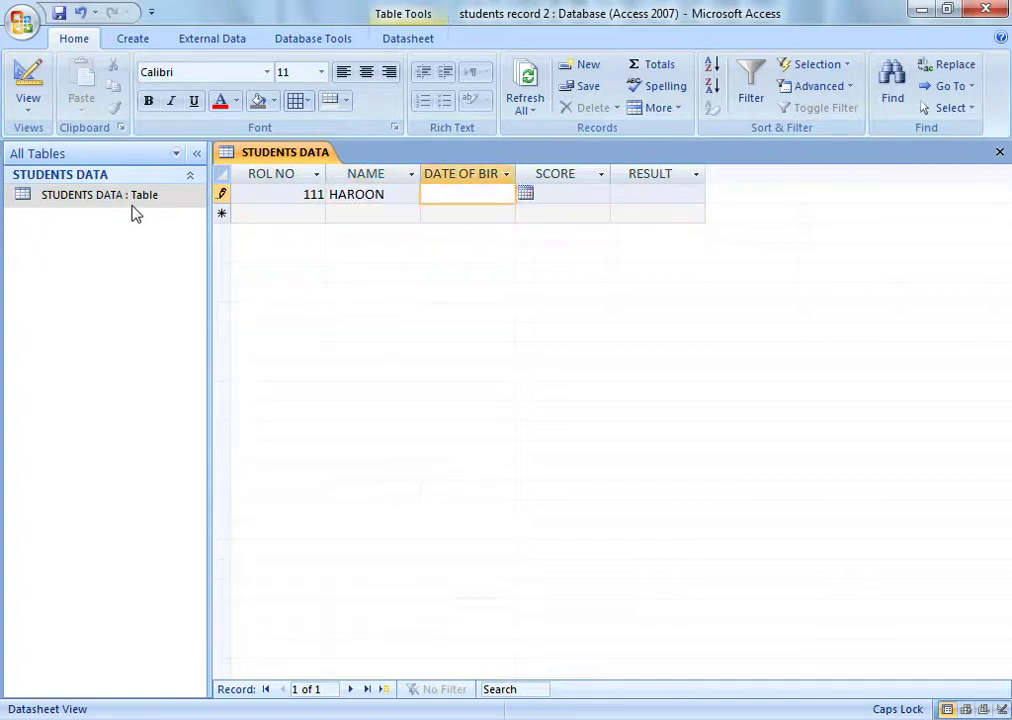
type("4/4/2000")
key("Tab")
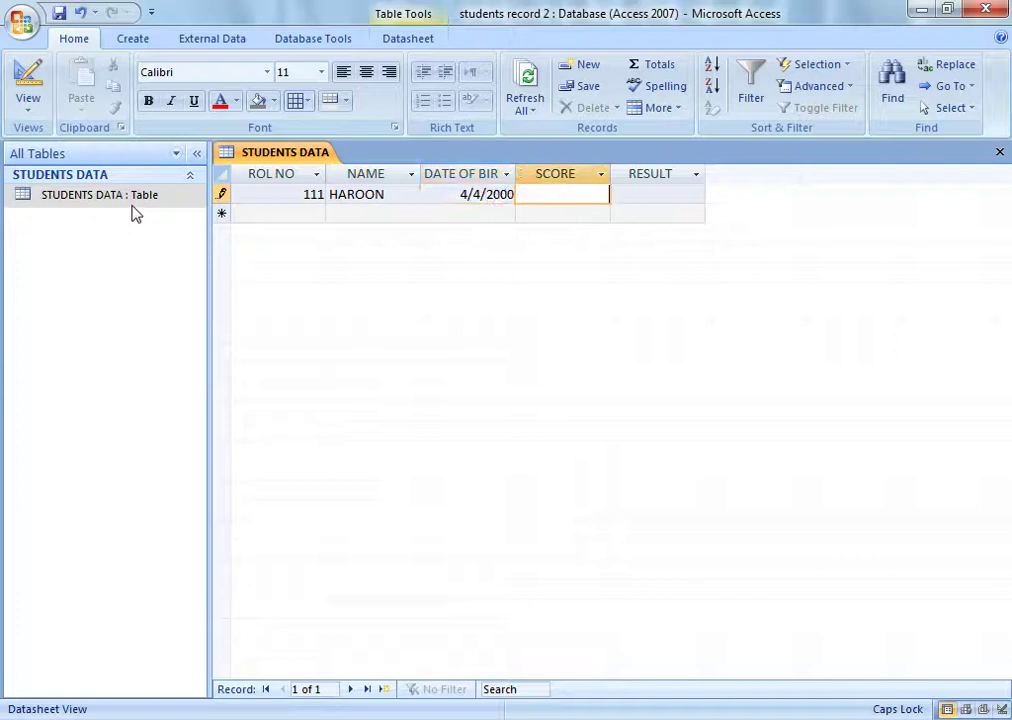
type("60")
key("Tab")
type("PASS")
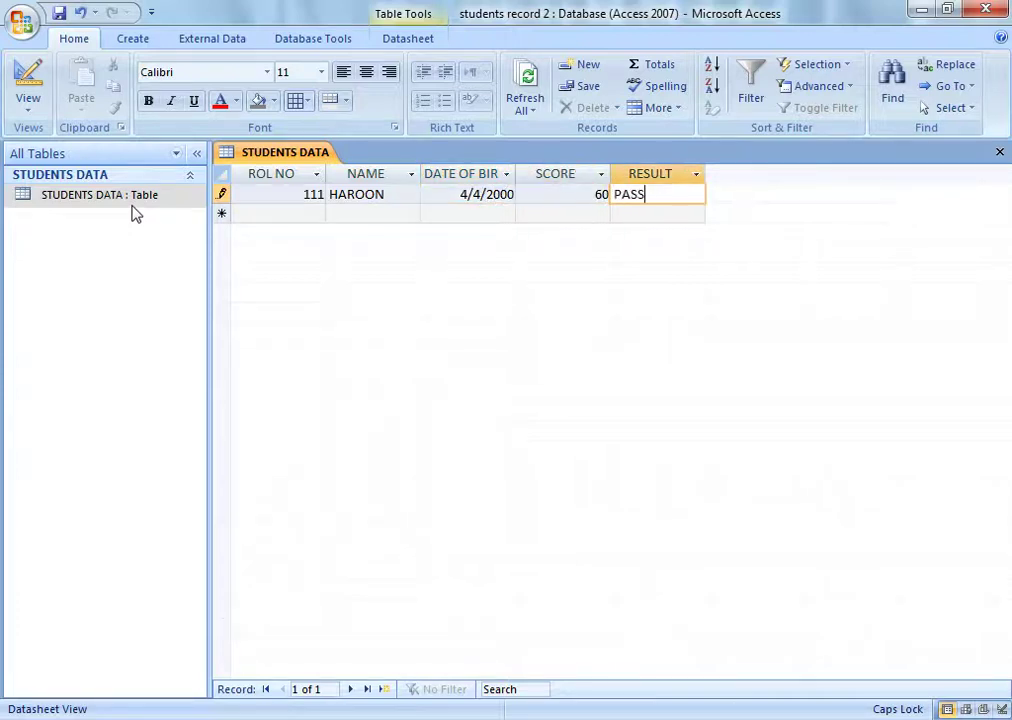
key("Tab")
Enter record 112 with the student's name, born 5/6/2011, score 80, PASS, and begin record 113
type("112")
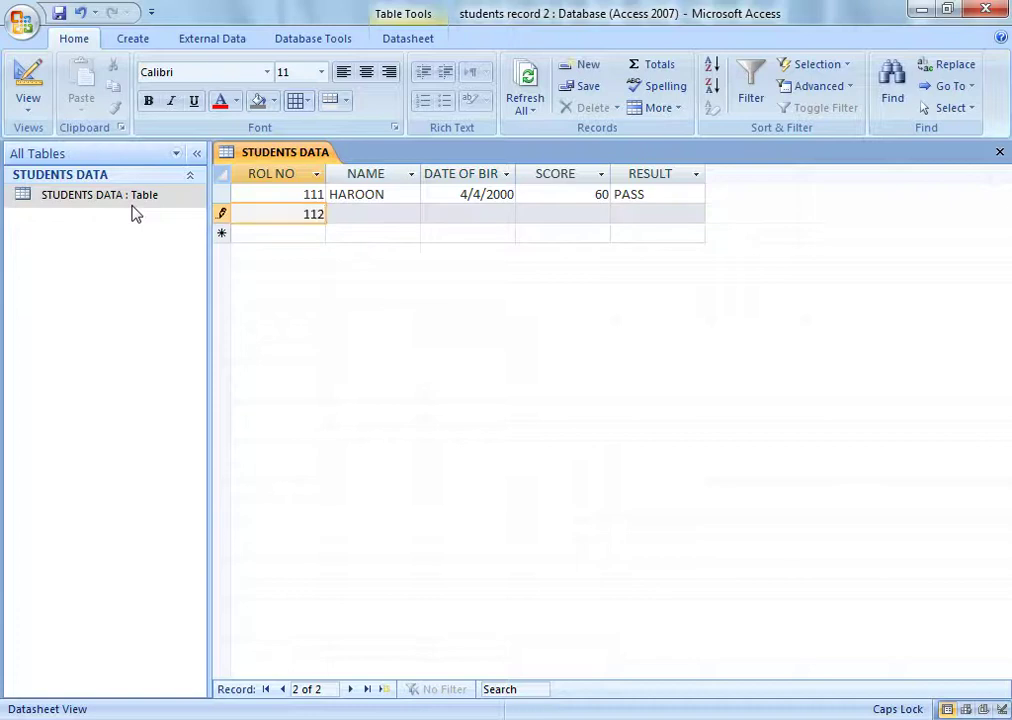
key("Tab")
type("DAWOOD")
key("Tab")
type("5/6/2014")
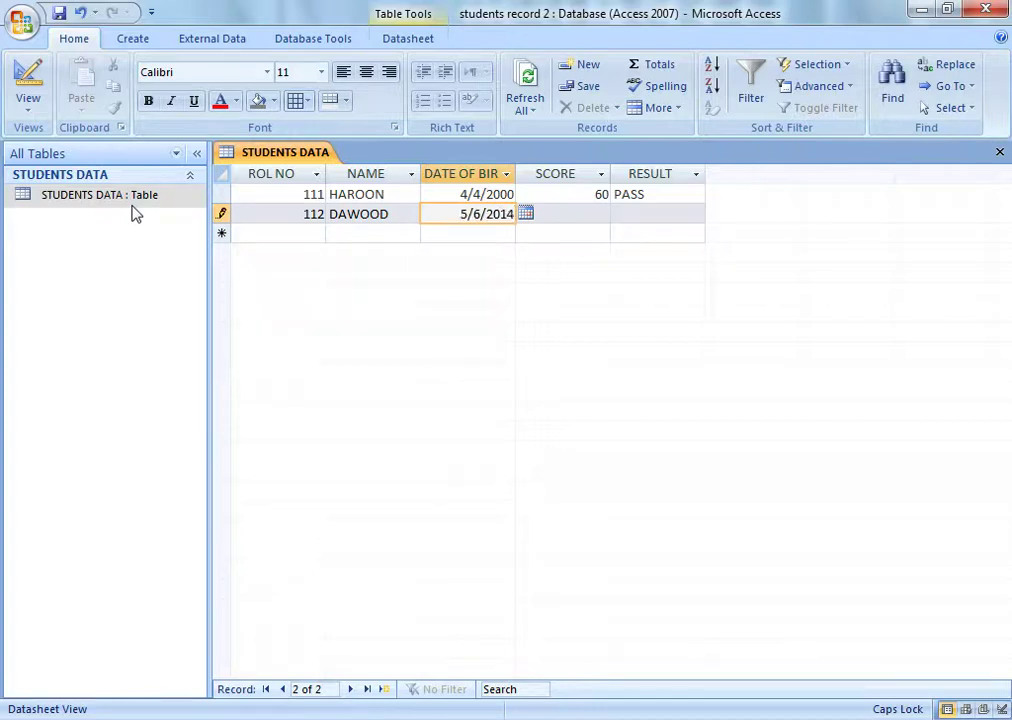
key("BackSpace")
type("1")
key("Tab")
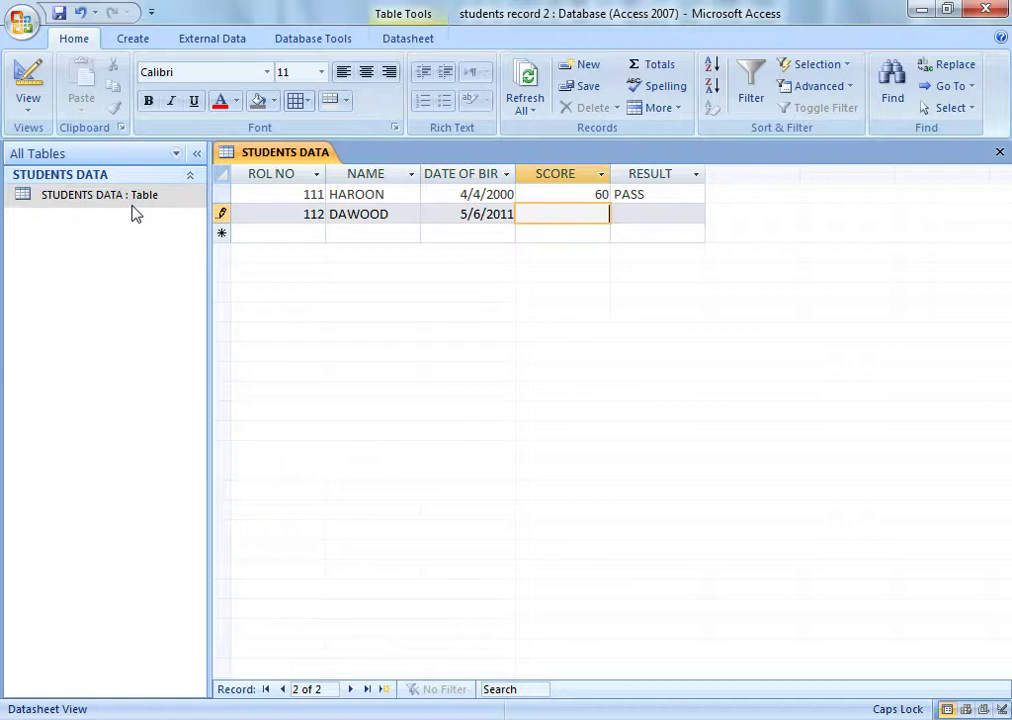
type("80")
key("Tab")
type("PASS")
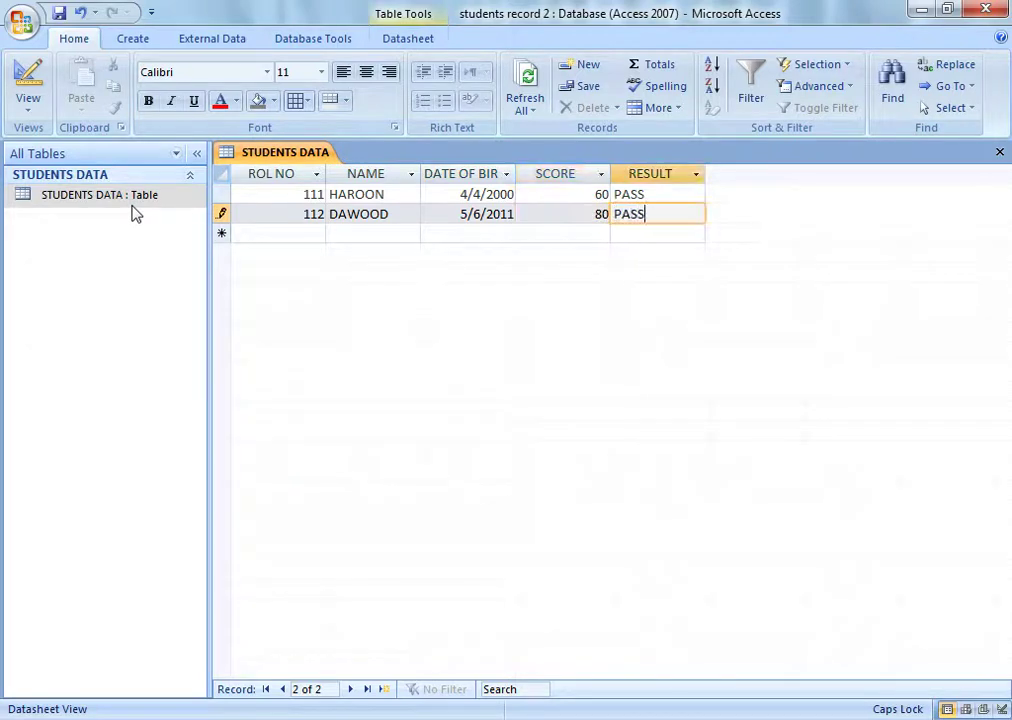
key("Down")
key("Left")
key("Left")
key("Left")
key("Left")
type("113")
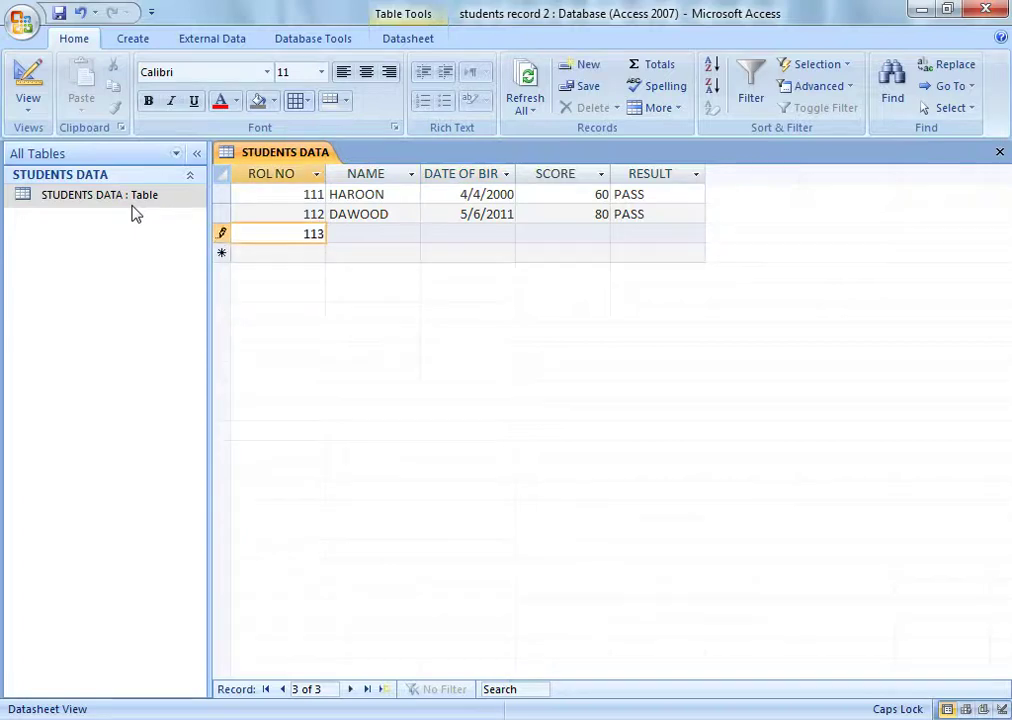
key("Tab")
type("KASHIF")
key("Tab")
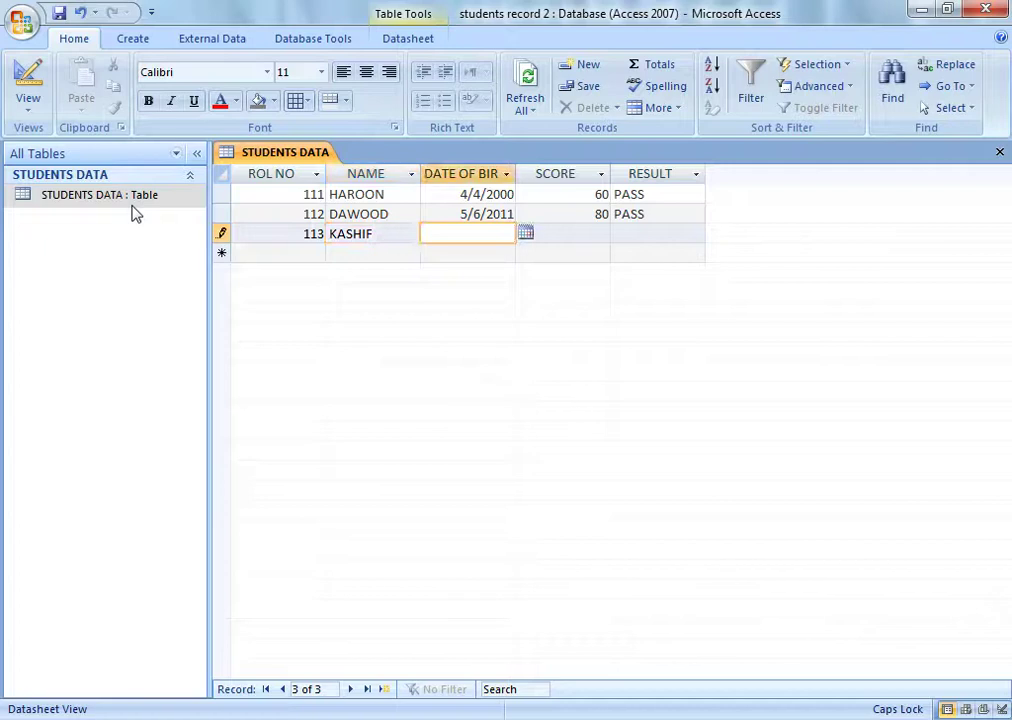
type("7/")
type("3/2000")
key("Tab")
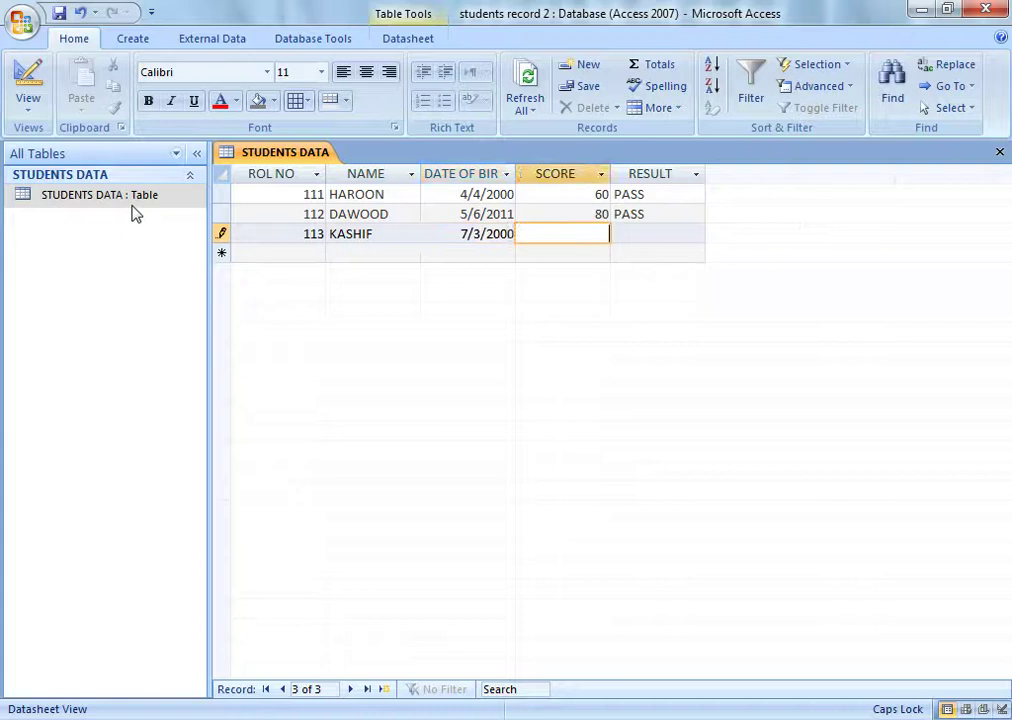
type("50")
key("Tab")
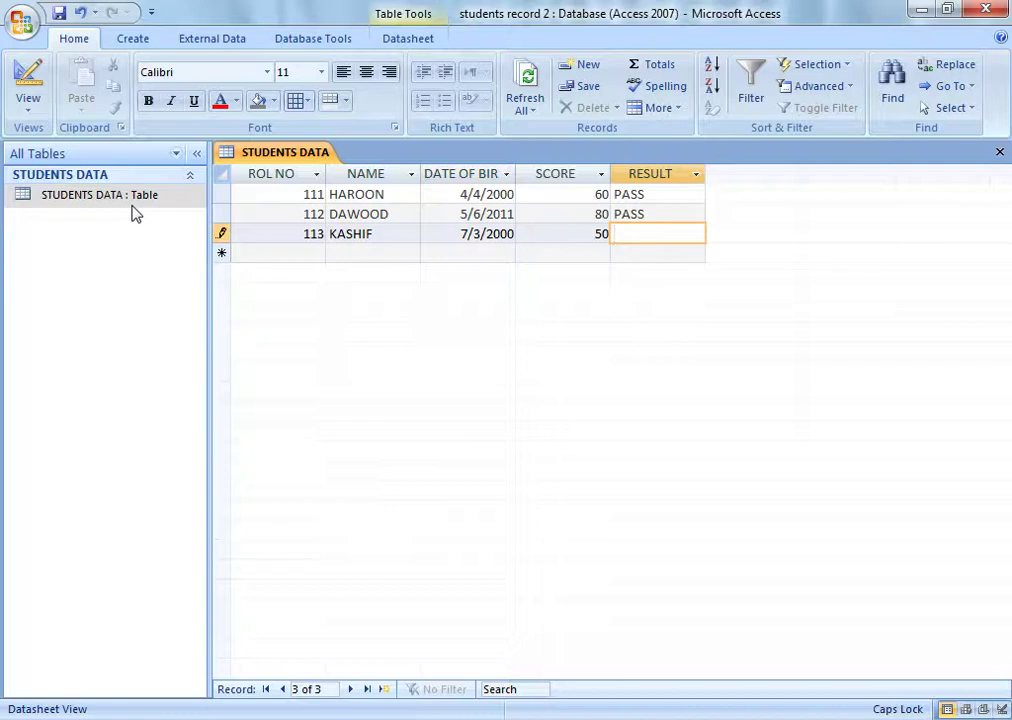
type("FAIL")
key("Down")
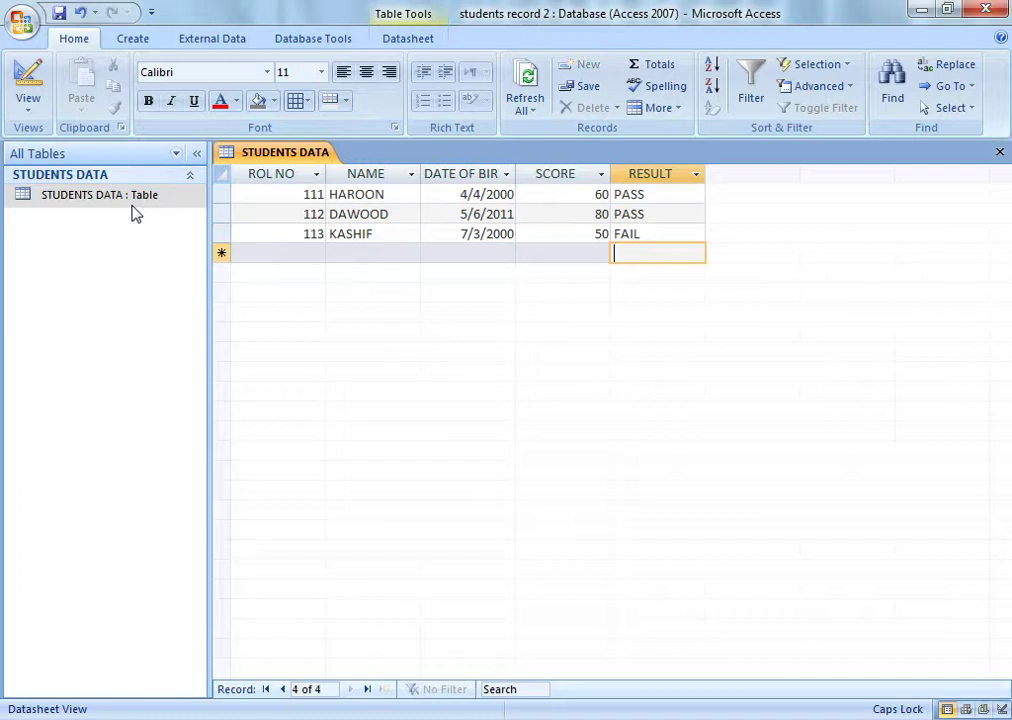
Enter record 114 with the student's name, born 3/2/1999, score 85, PASS, then close the table
key("Left")
key("Left")
key("Left")
key("Left")
type("114")
key("Tab")
type("JAMAL")
key("Tab")
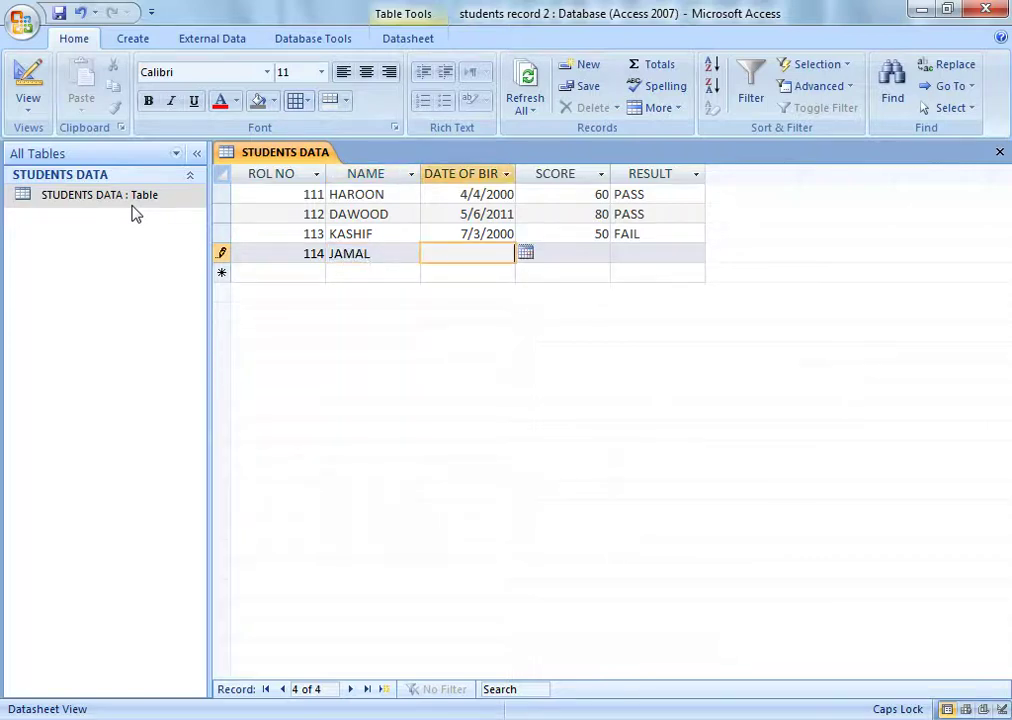
type("3/")
type("2/")
type("199")
type("9")
key("Tab")
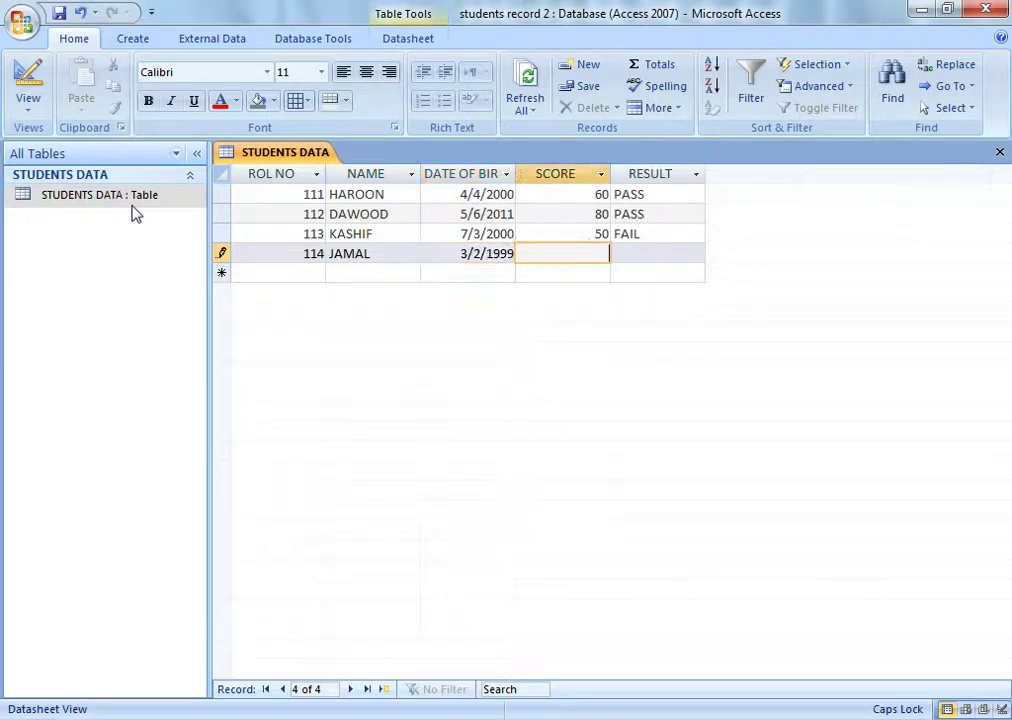
type("8")
type("5")
key("Tab")
type("PASS")
key("Down")
key("shift+Tab")
key("shift+Tab")
key("shift+Tab")
key("shift+Tab")
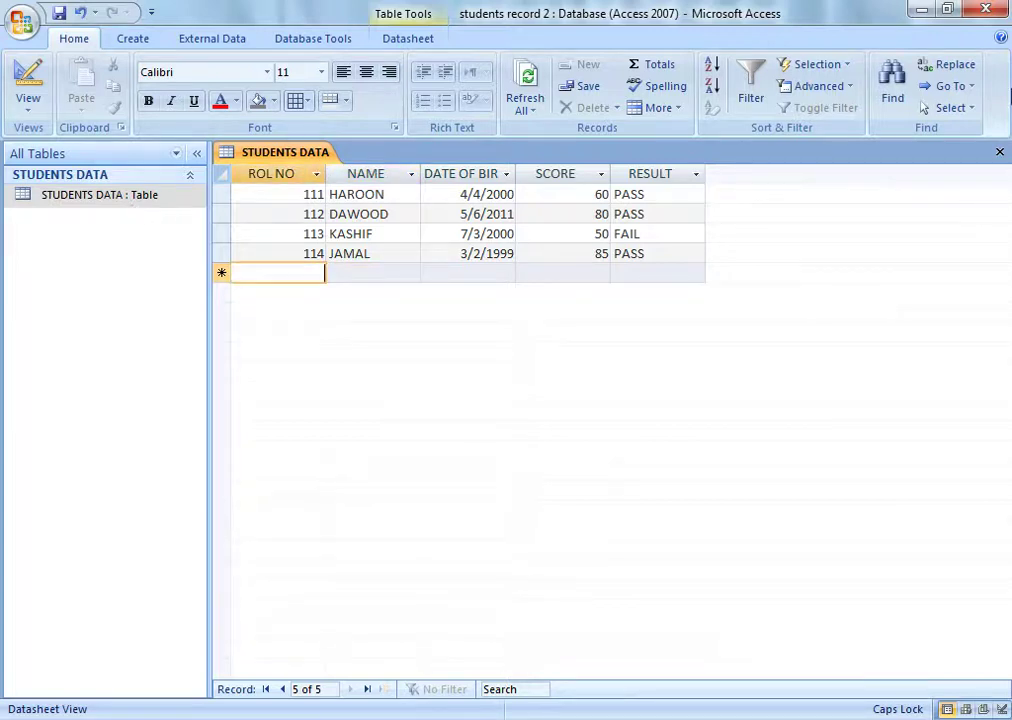
left_click(1000, 152)
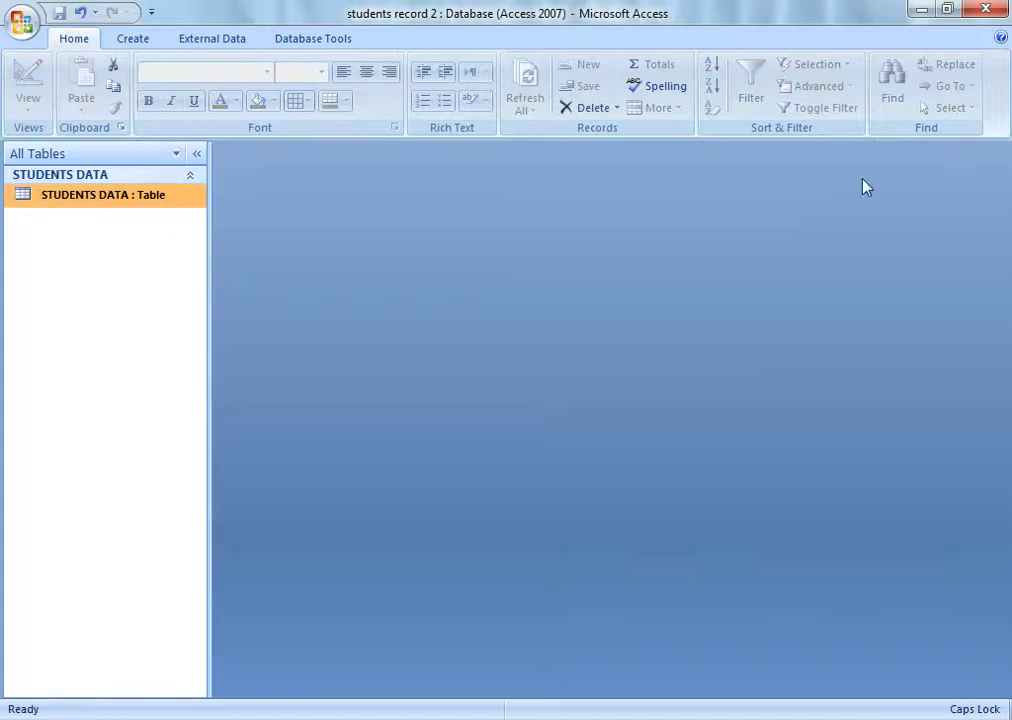
Reopen STUDENTS DATA to confirm records 111–114 are saved, then close it
right_click(163, 213)
left_click(206, 218)
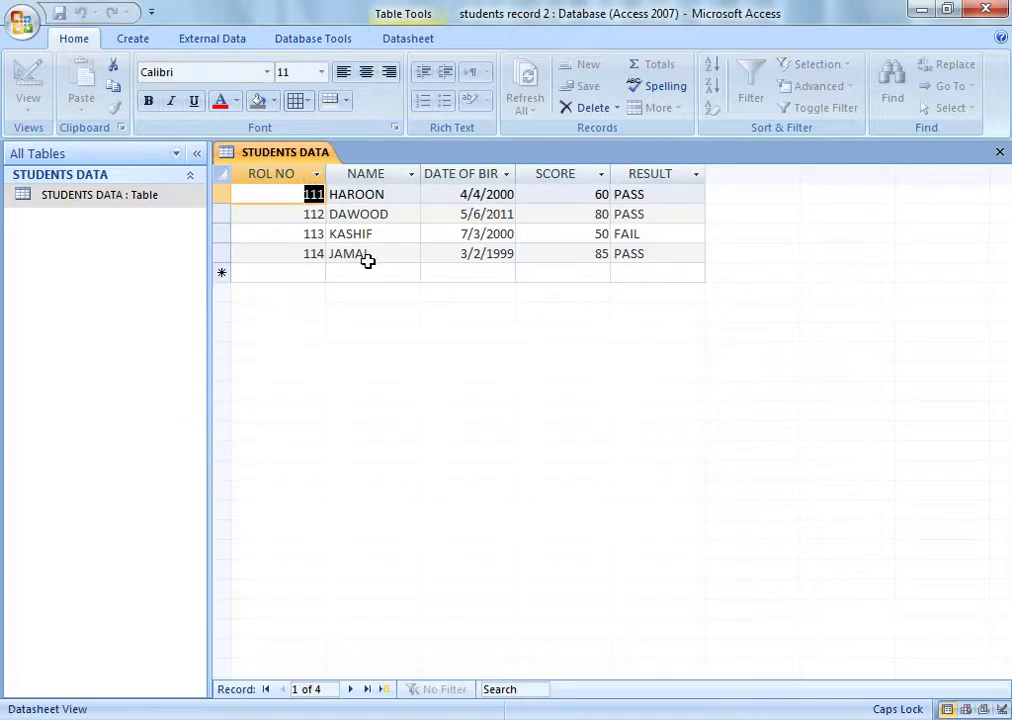
right_click(290, 274)
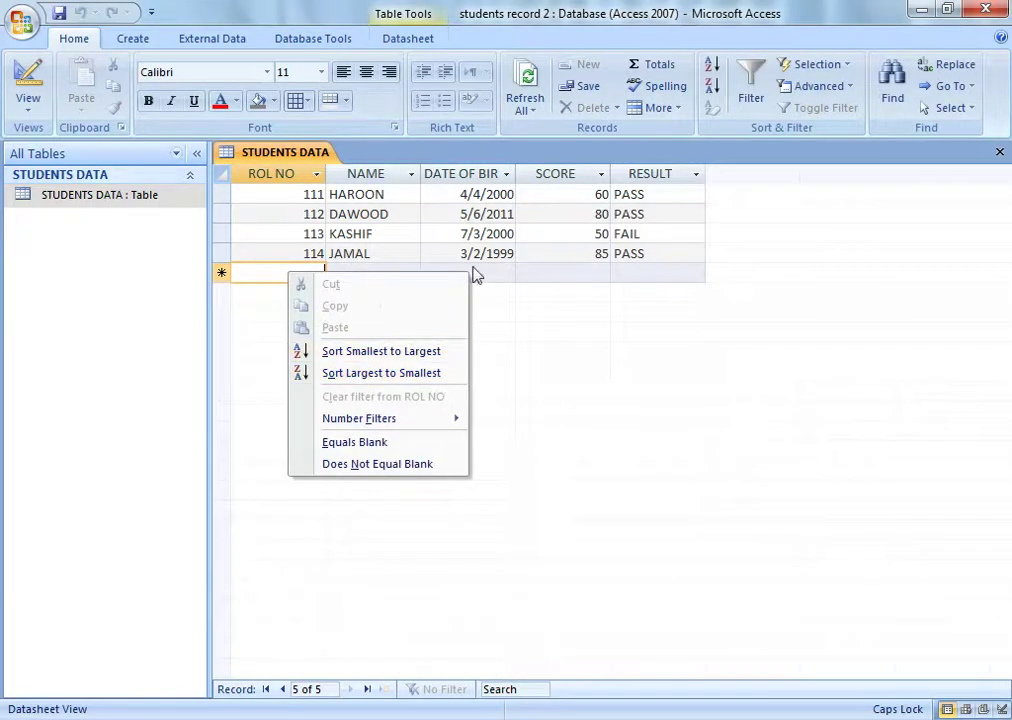
left_click(650, 248)
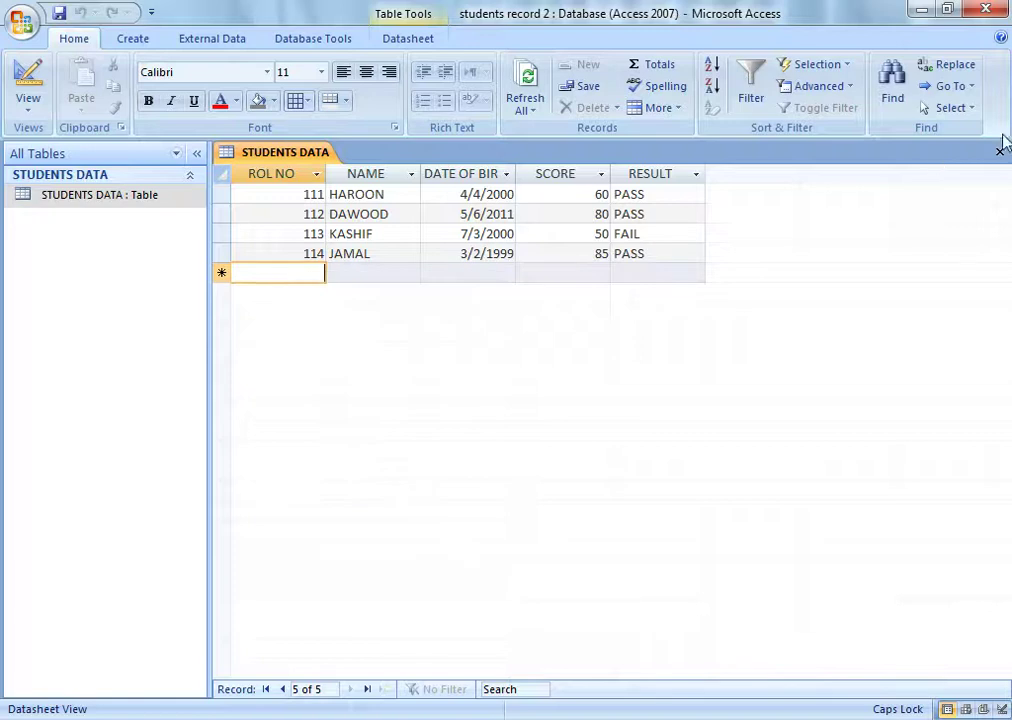
left_click(999, 149)
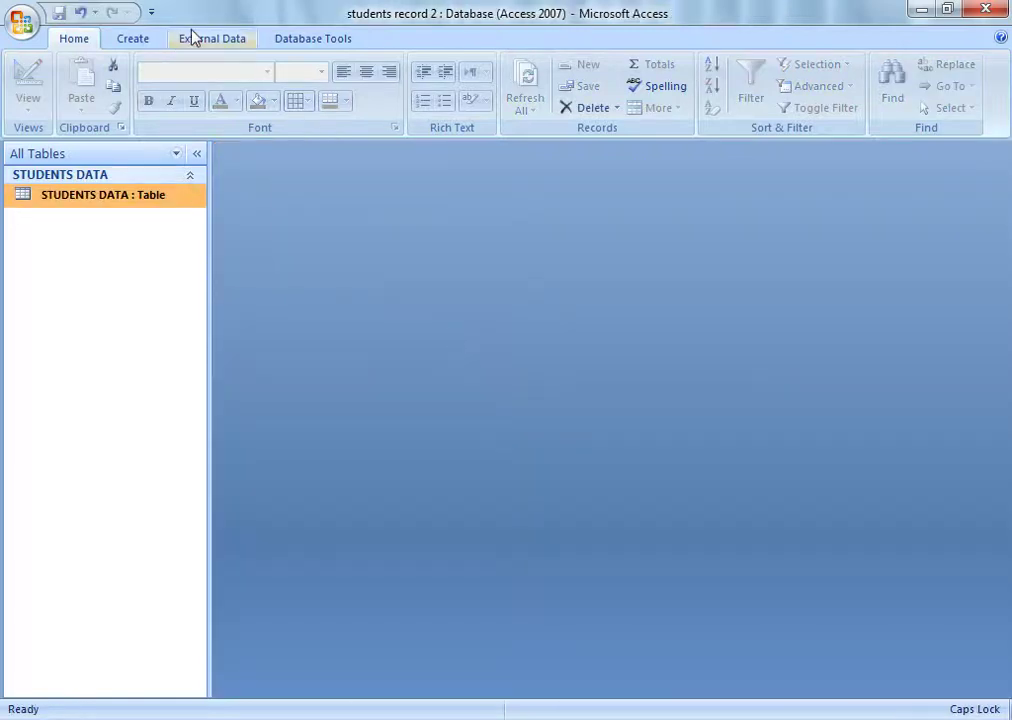
Try External Data > More > Merge it with Microsoft Office Word and dismiss the resulting message
left_click(137, 40)
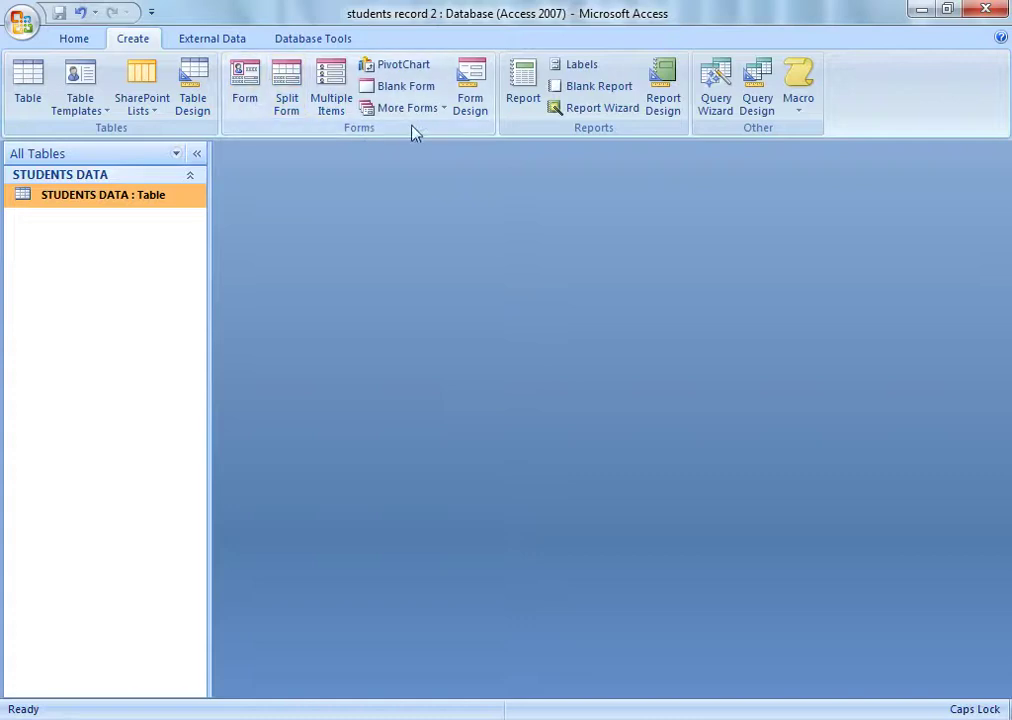
left_click(236, 38)
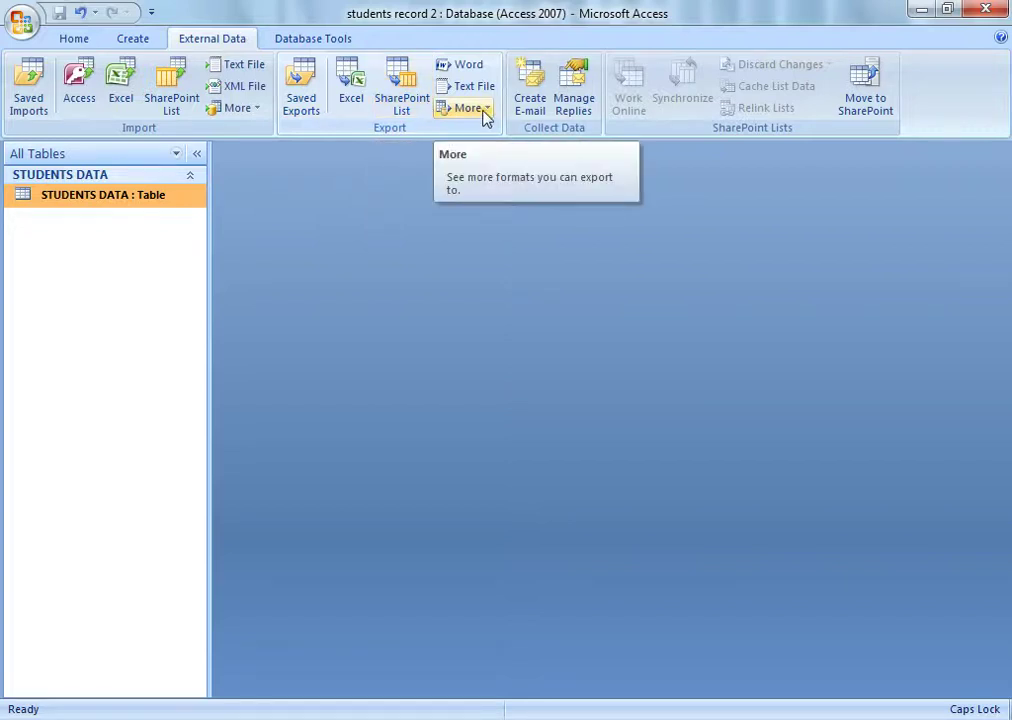
left_click(484, 113)
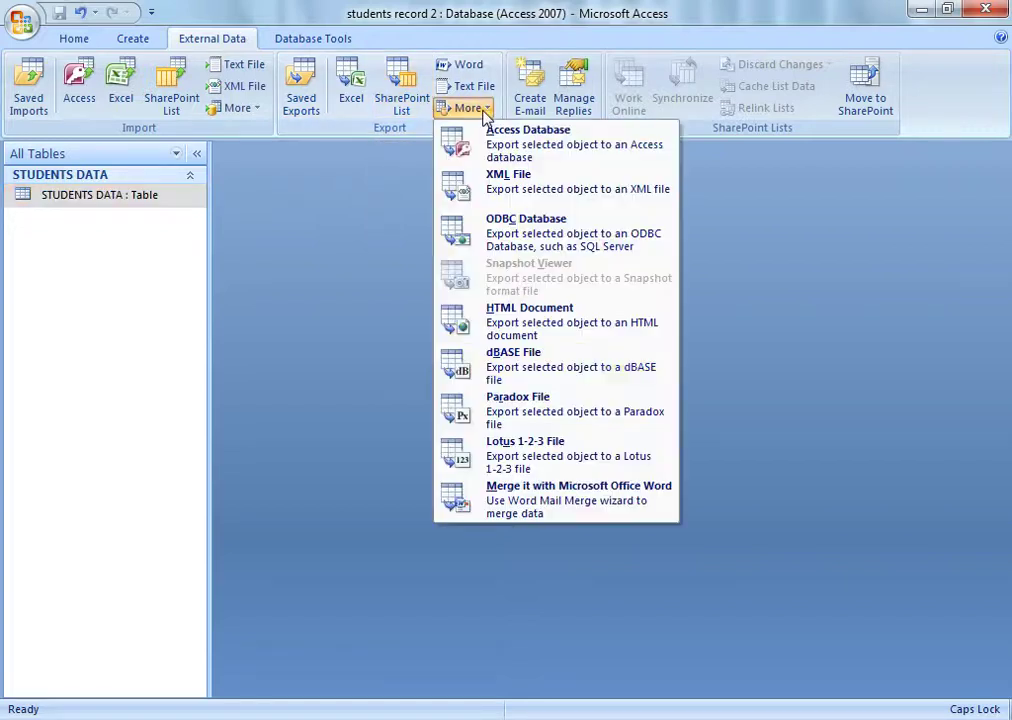
left_click(569, 497)
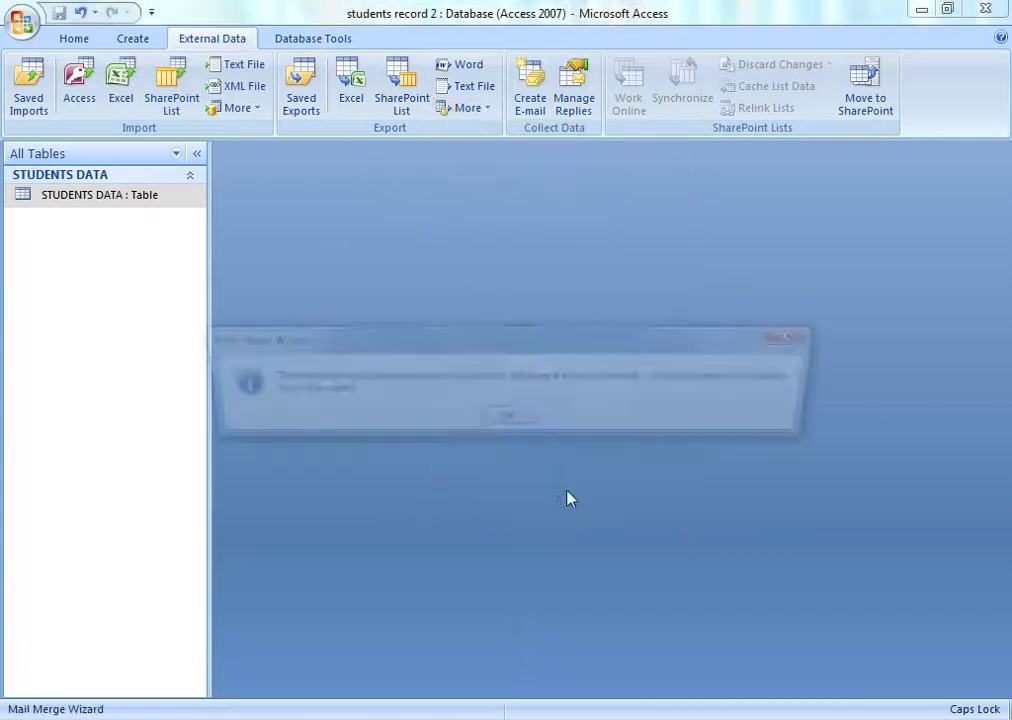
left_click(508, 424)
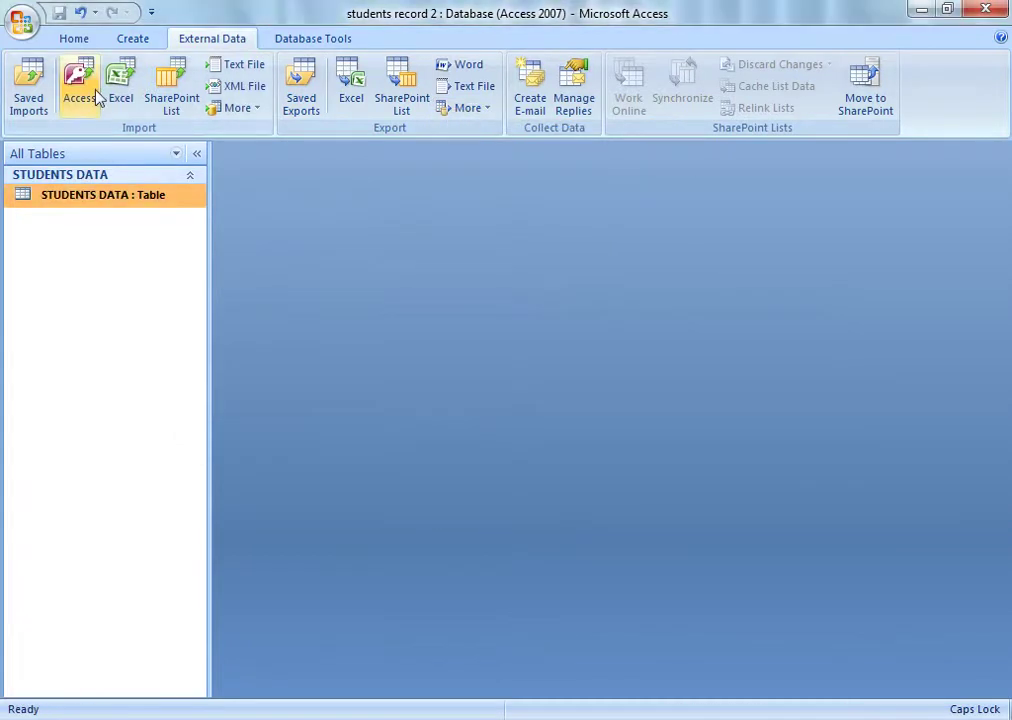
Close the current database and reopen the students record 2 database file
left_click(22, 24)
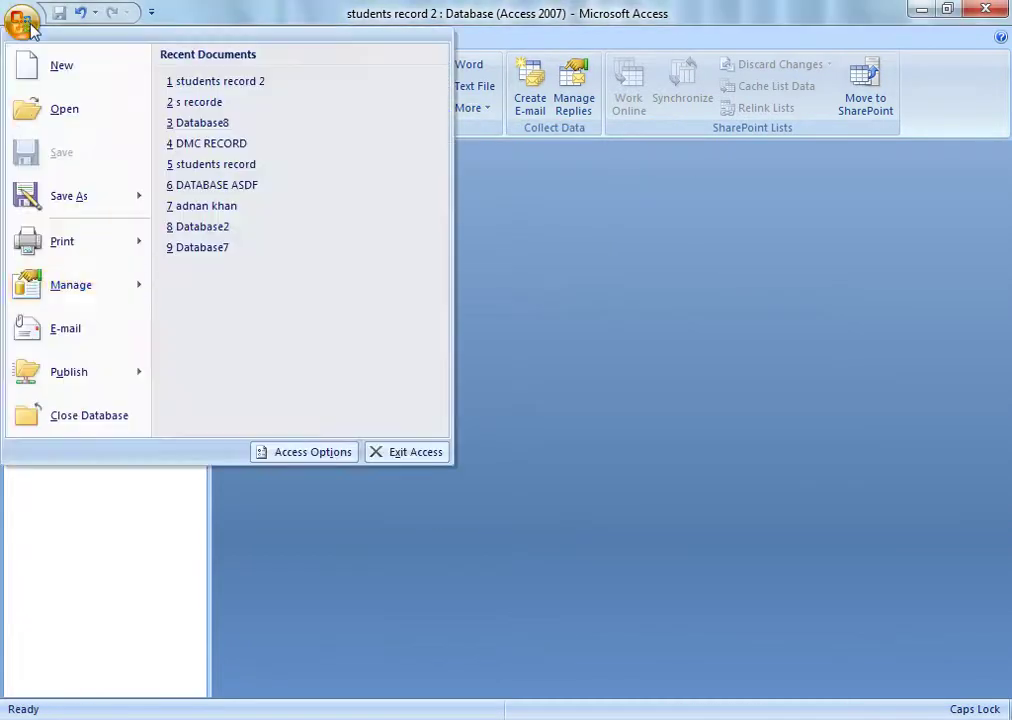
left_click(90, 416)
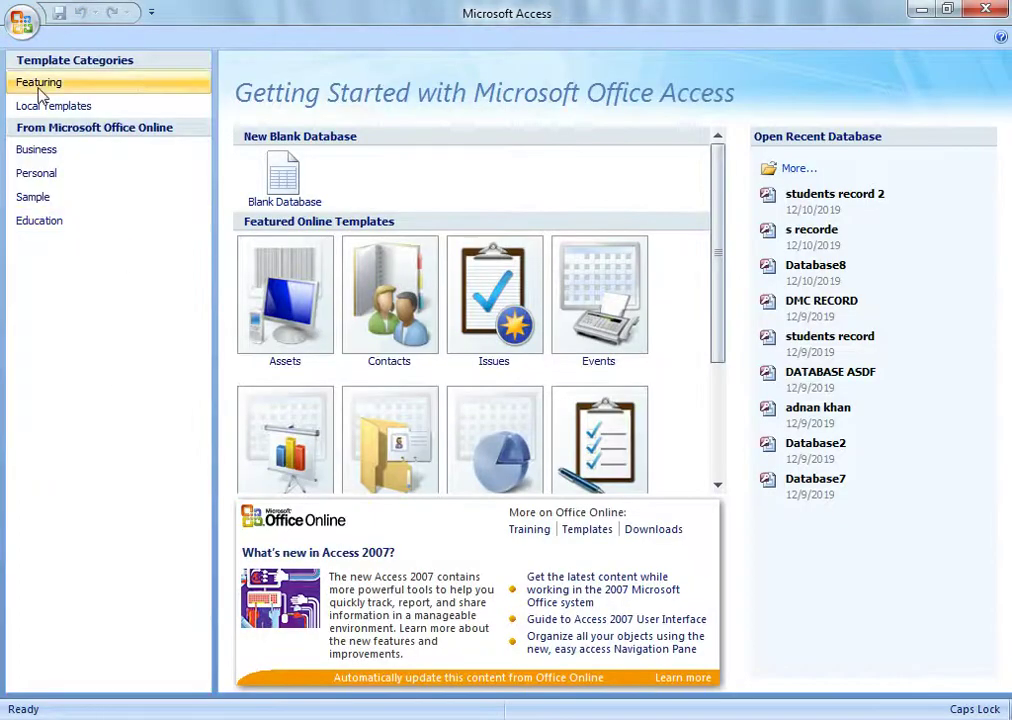
left_click(22, 30)
left_click(64, 109)
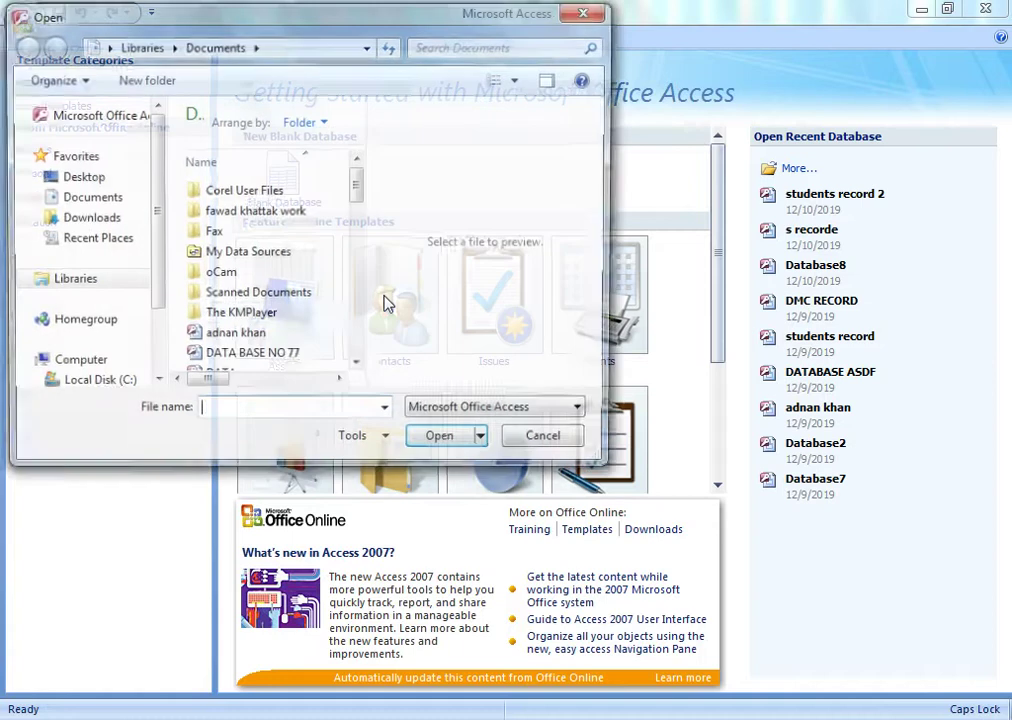
scroll(360, 335, "down", 3)
scroll(360, 335, "down", 5)
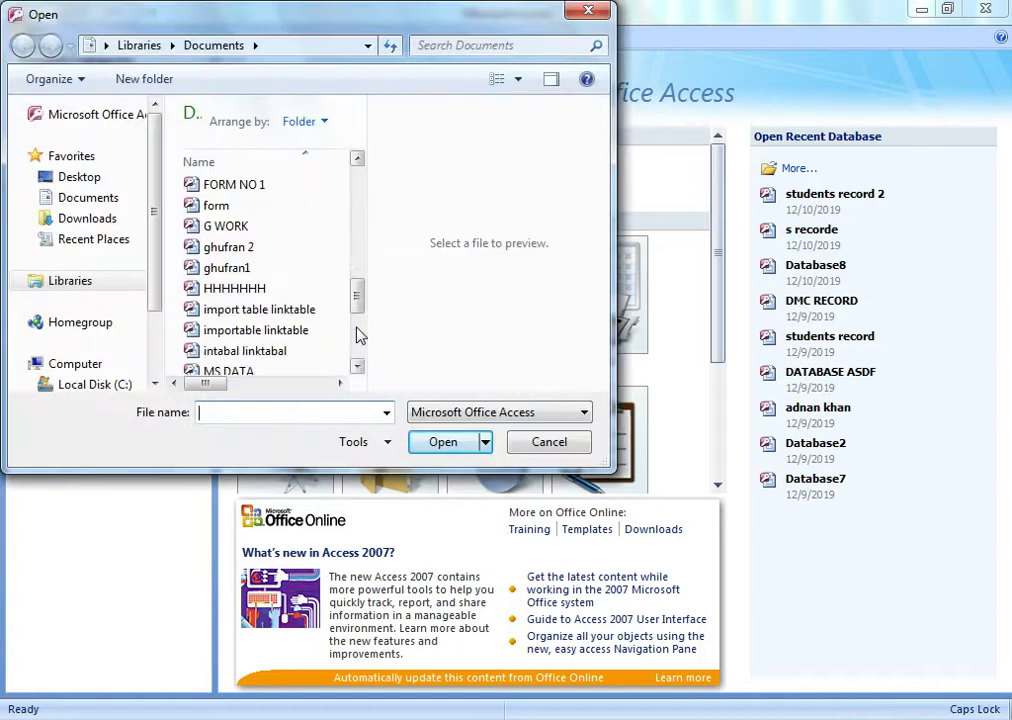
scroll(360, 340, "down", 3)
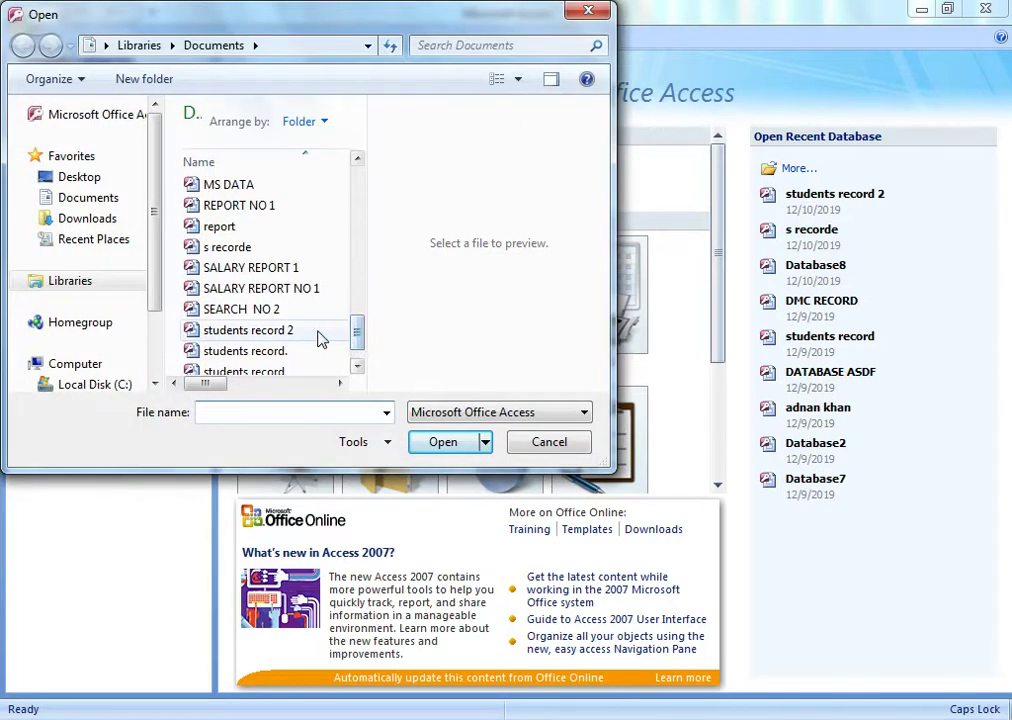
left_click(318, 332)
left_click(462, 448)
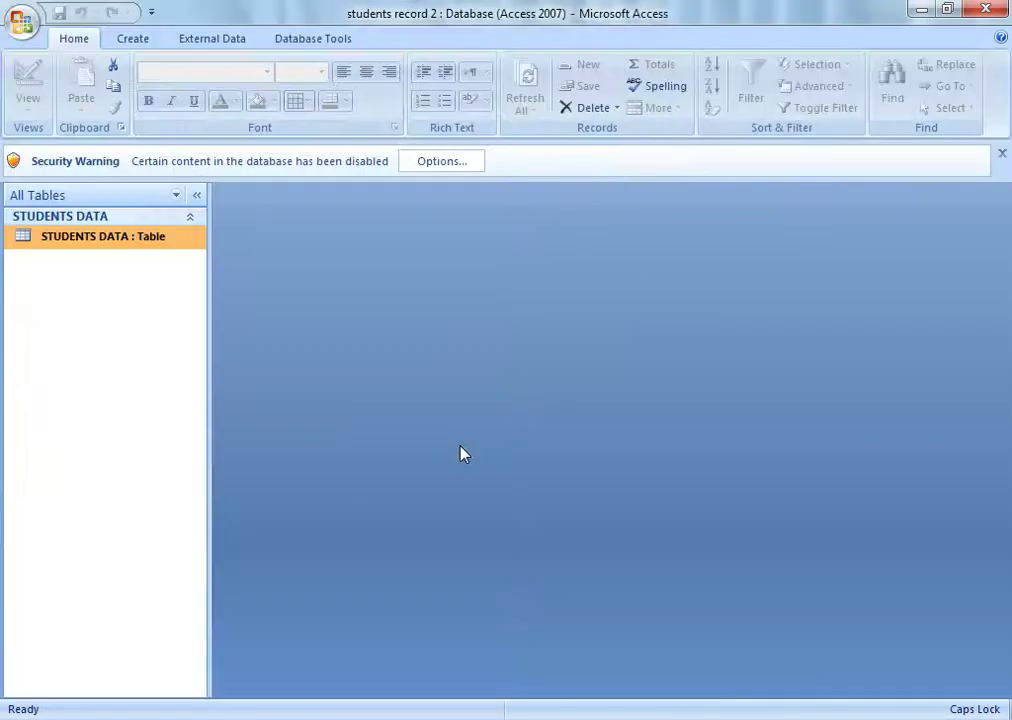
Merge the students table with Microsoft Office Word, creating a new document
left_click(213, 40)
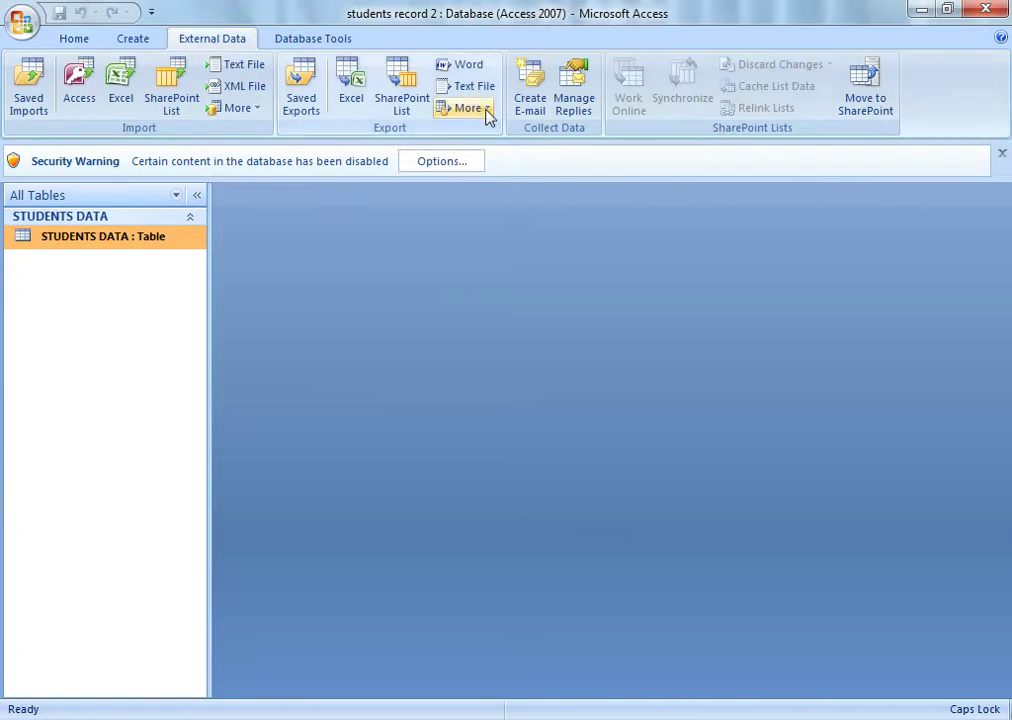
left_click(483, 111)
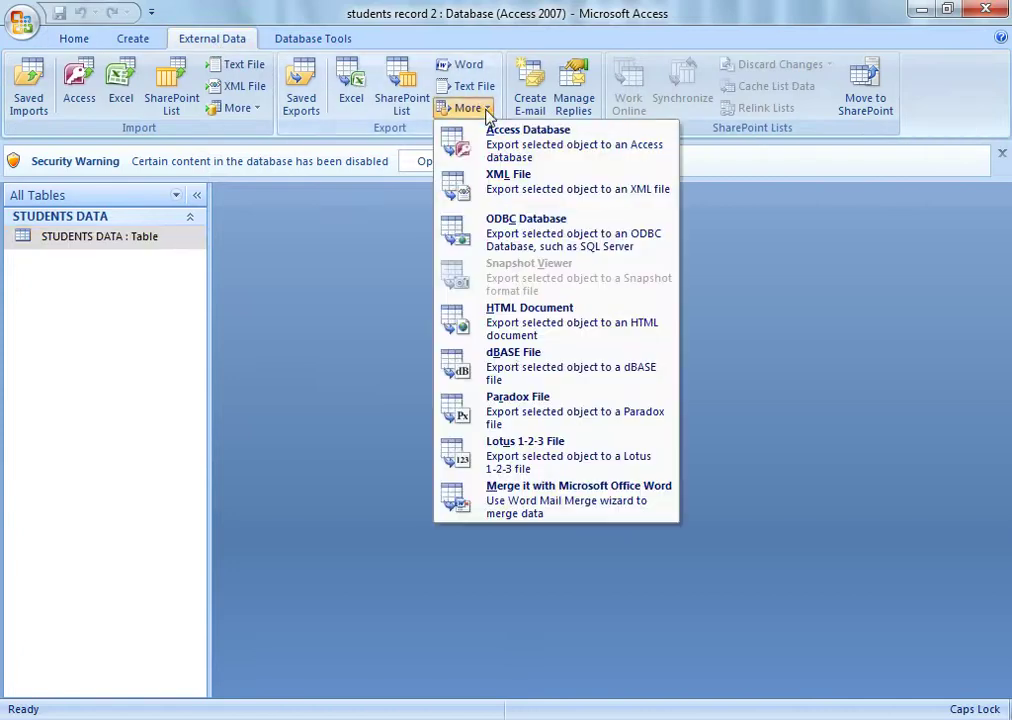
left_click(537, 492)
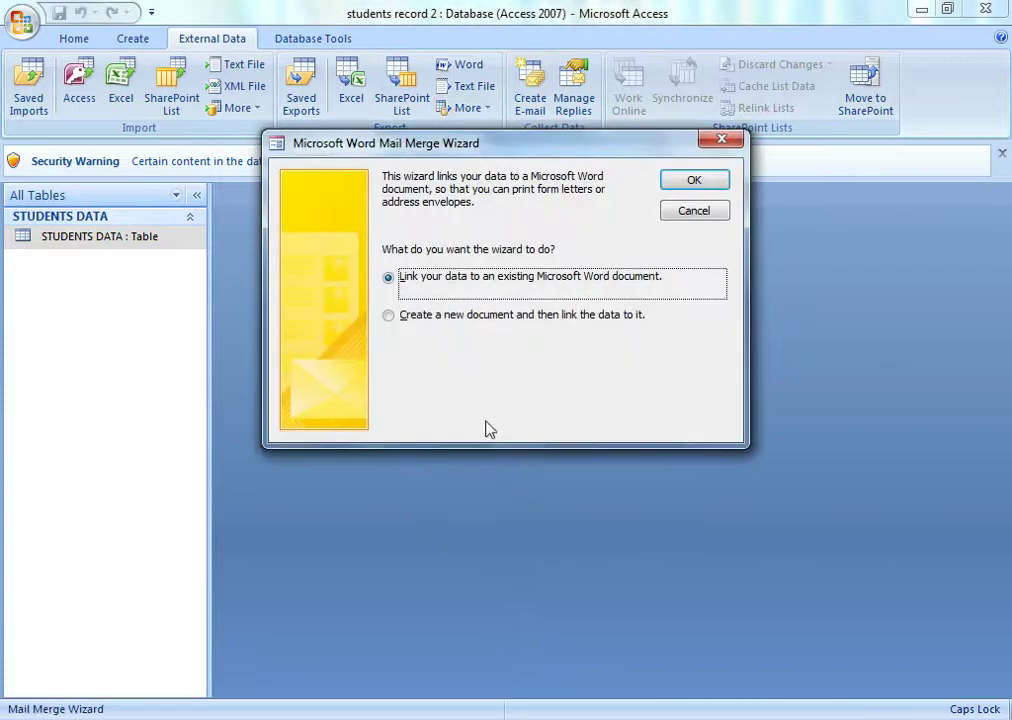
left_click(424, 322)
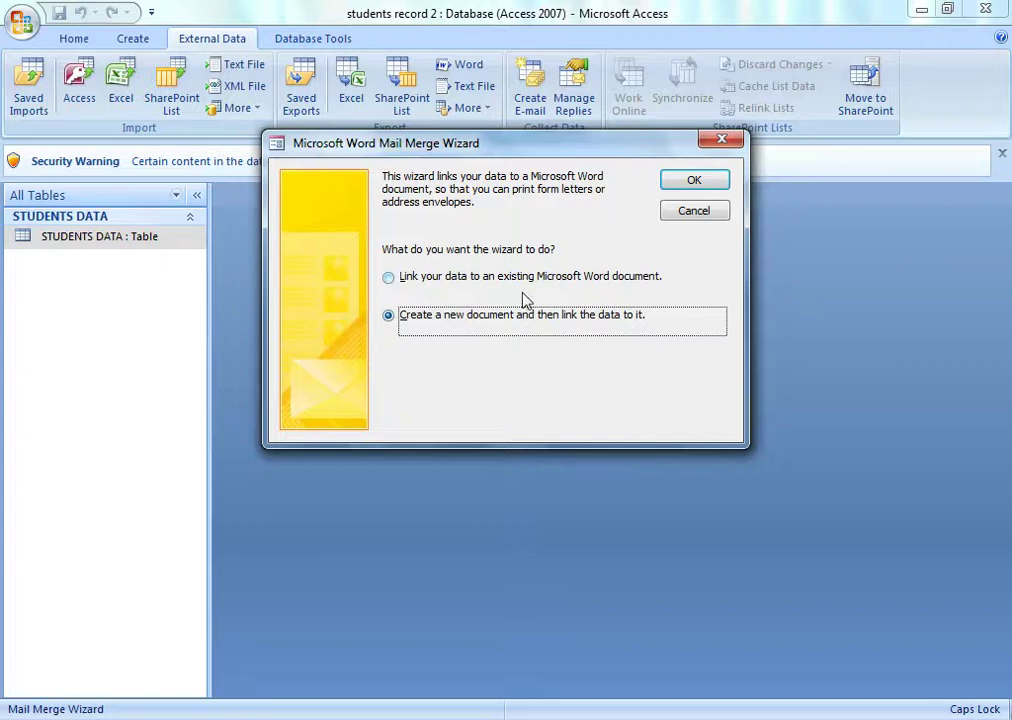
left_click(688, 191)
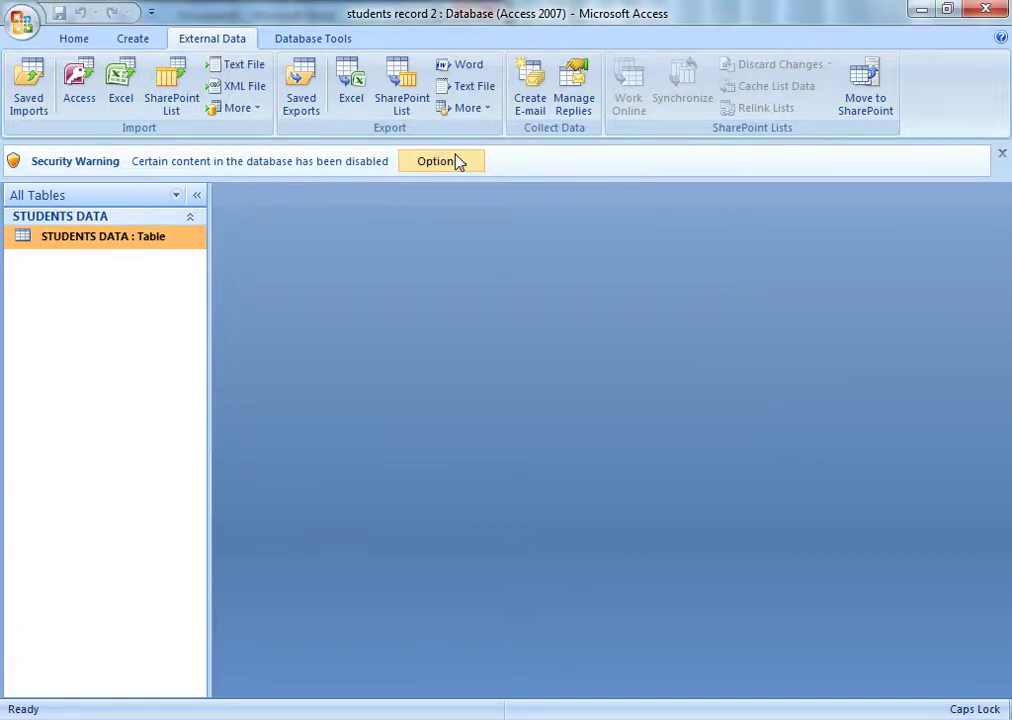
Enable the database's disabled content through the security Options
left_click(458, 163)
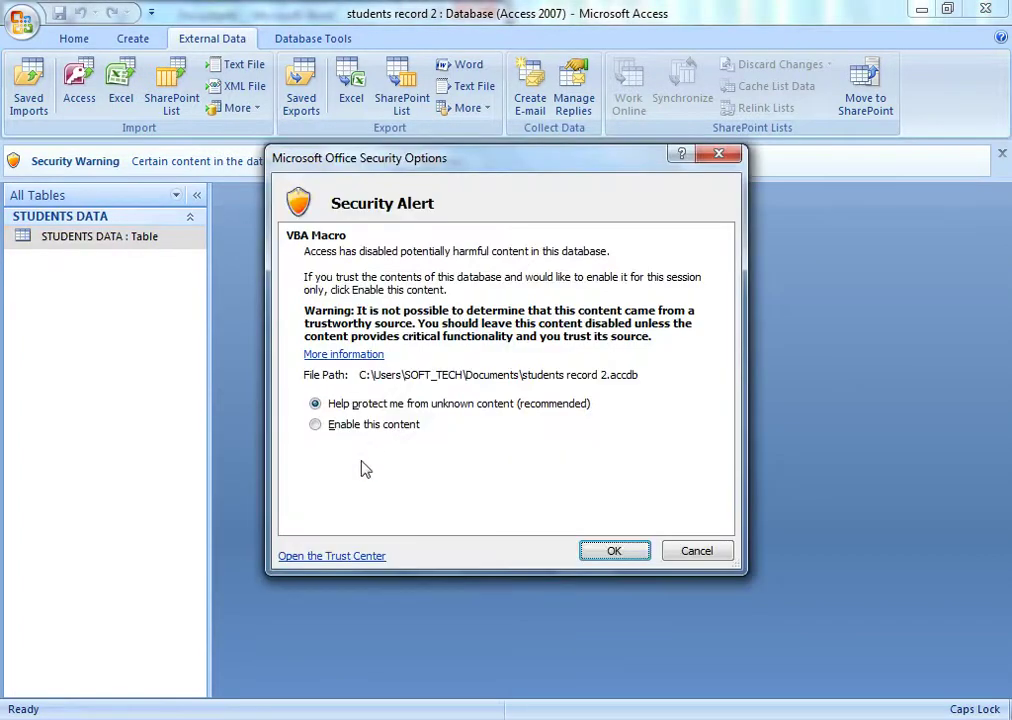
left_click(363, 428)
left_click(640, 551)
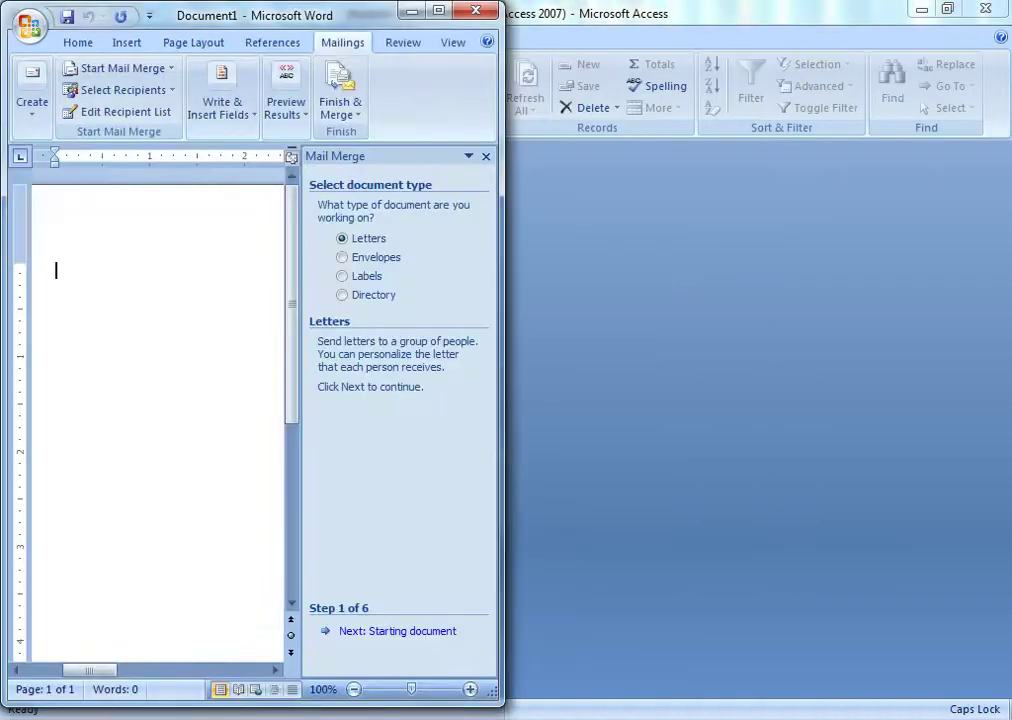
Maximize Word, switch the page to Landscape orientation and zoom to 60%
left_click(438, 10)
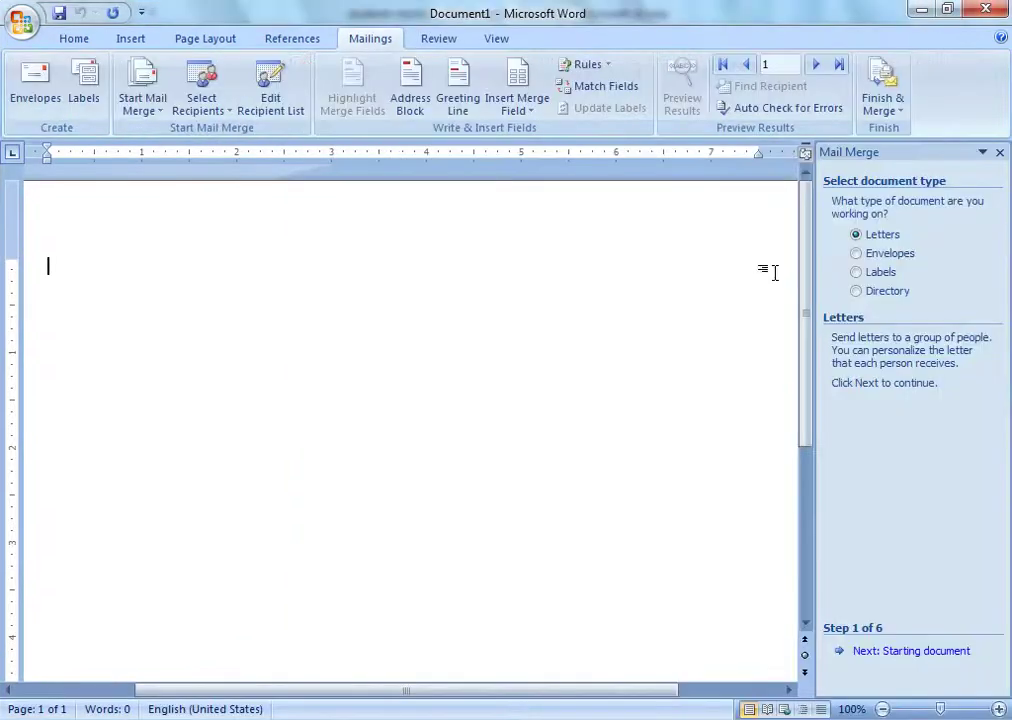
left_click(927, 710)
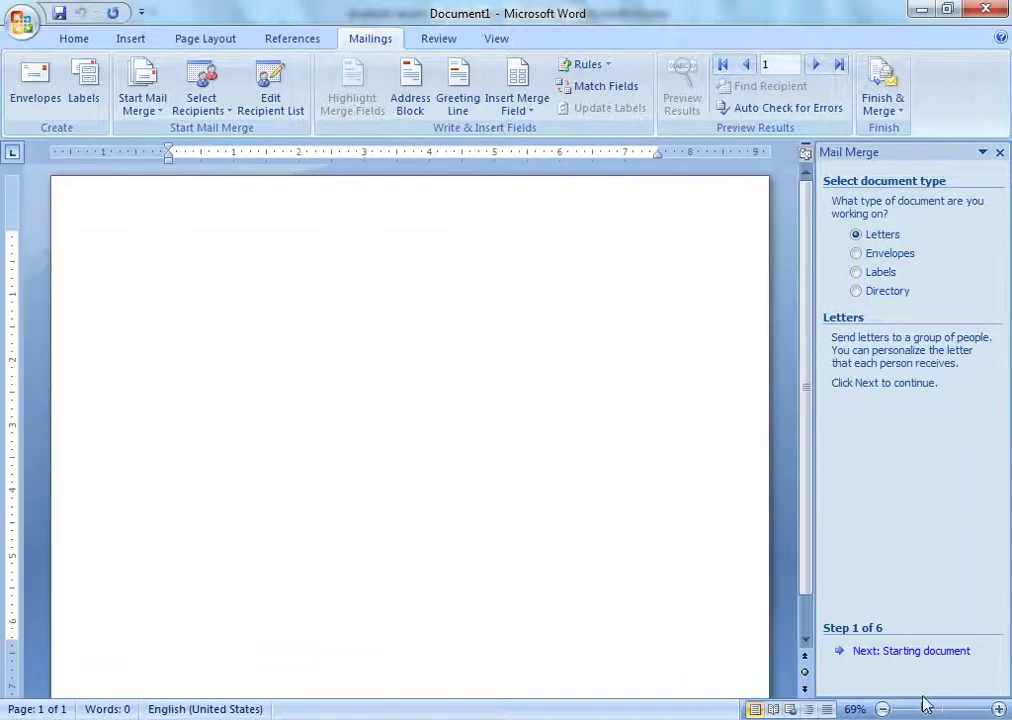
left_click(203, 40)
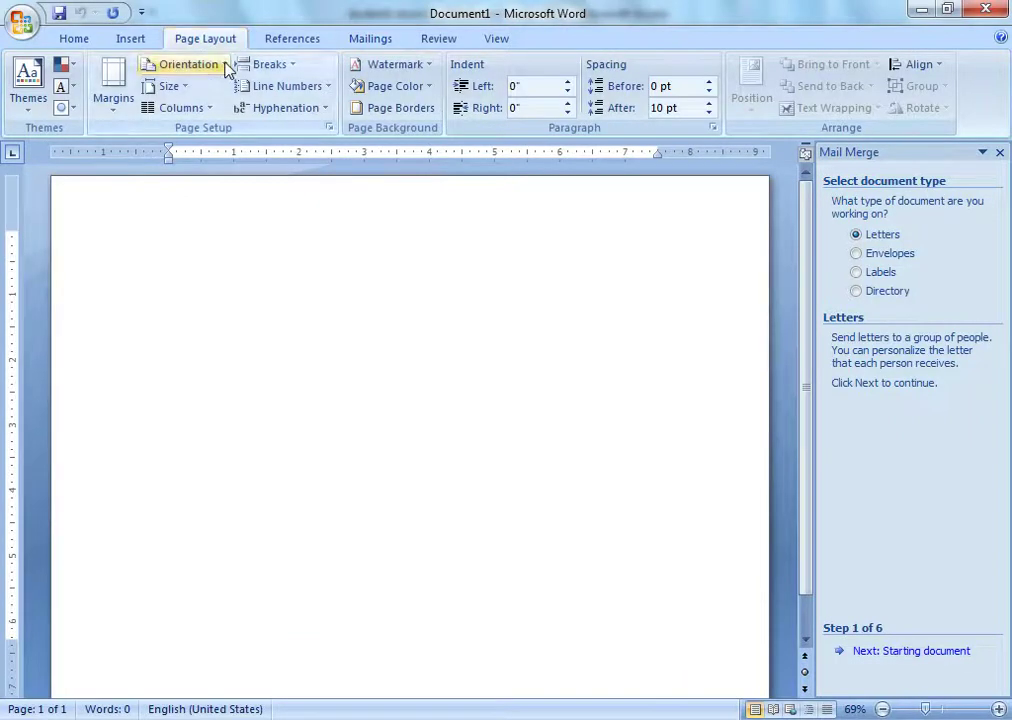
left_click(228, 68)
left_click(228, 140)
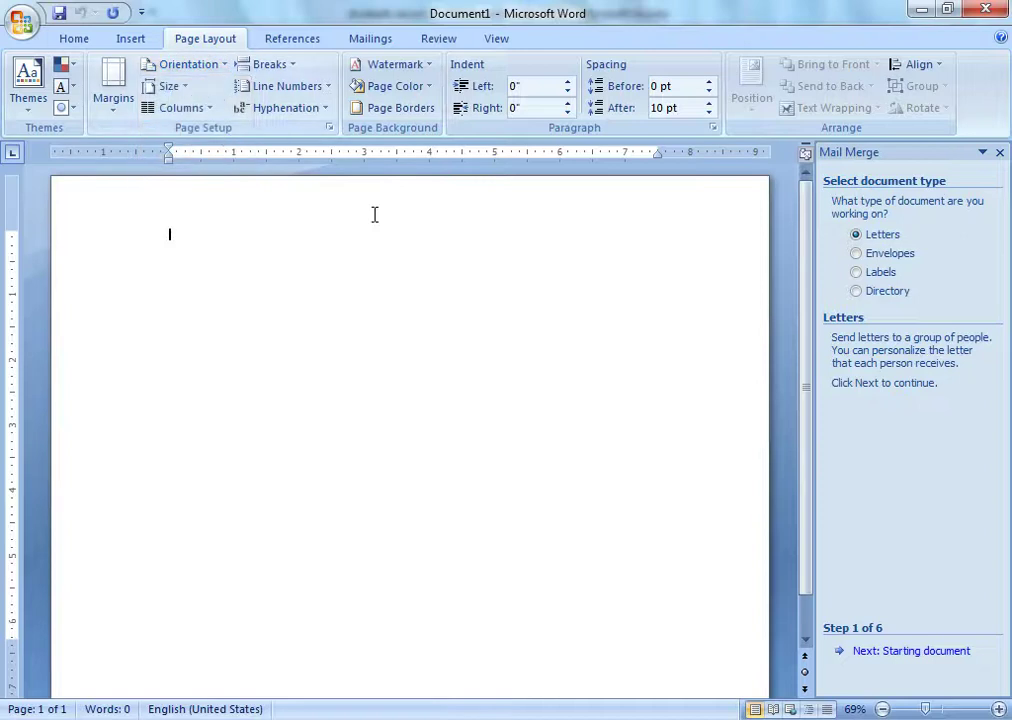
left_click(918, 710)
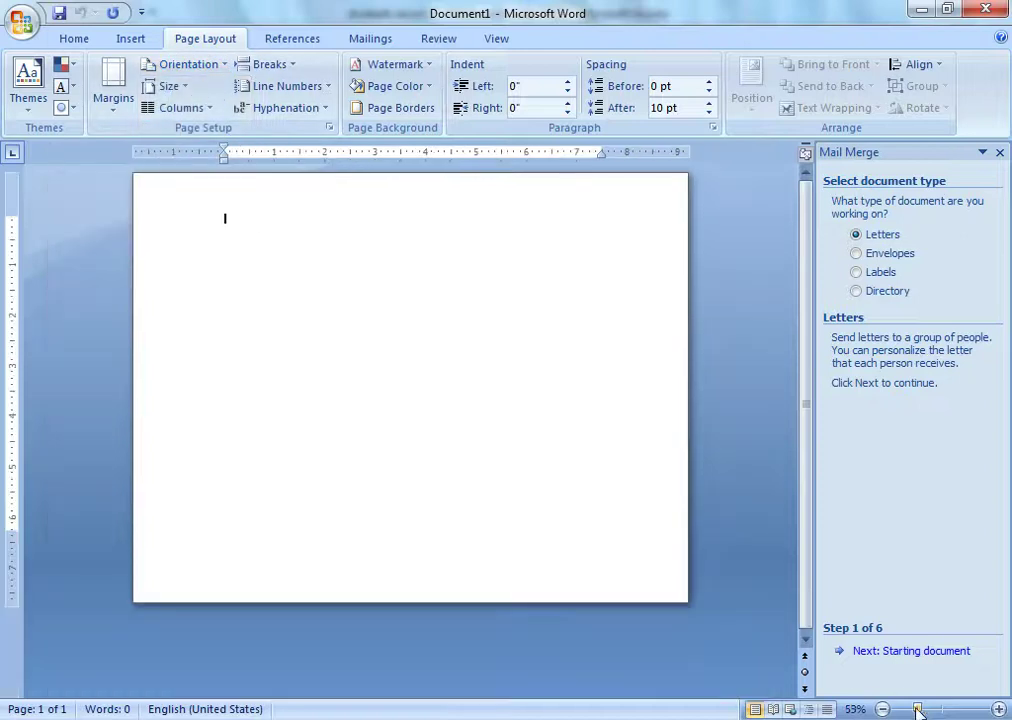
left_click_drag(918, 710, 923, 711)
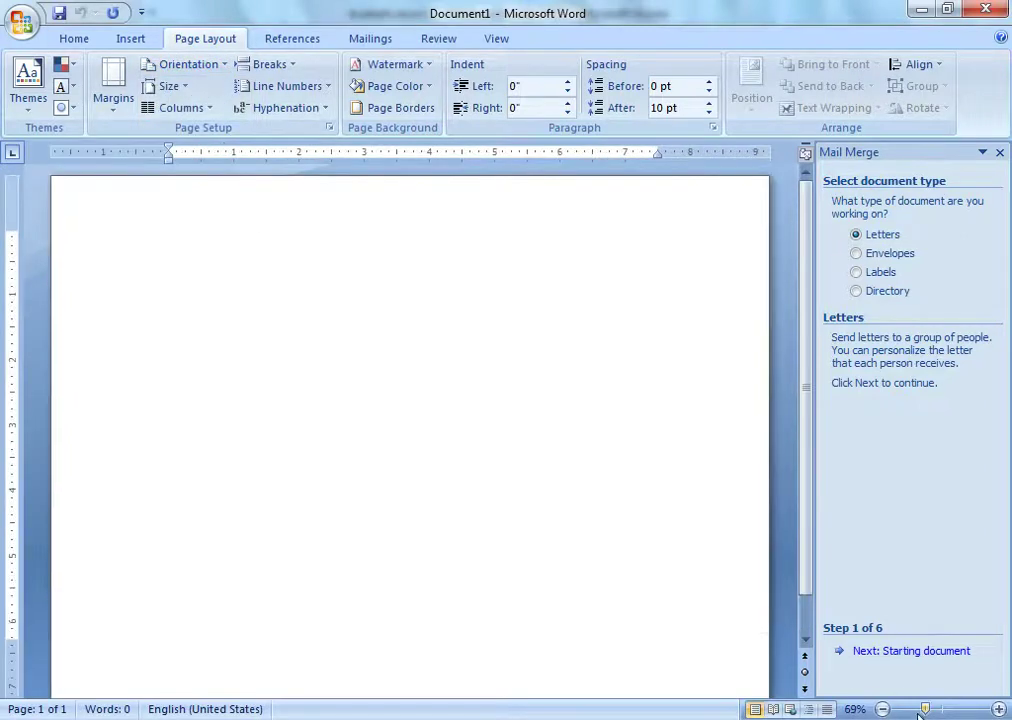
left_click(883, 710)
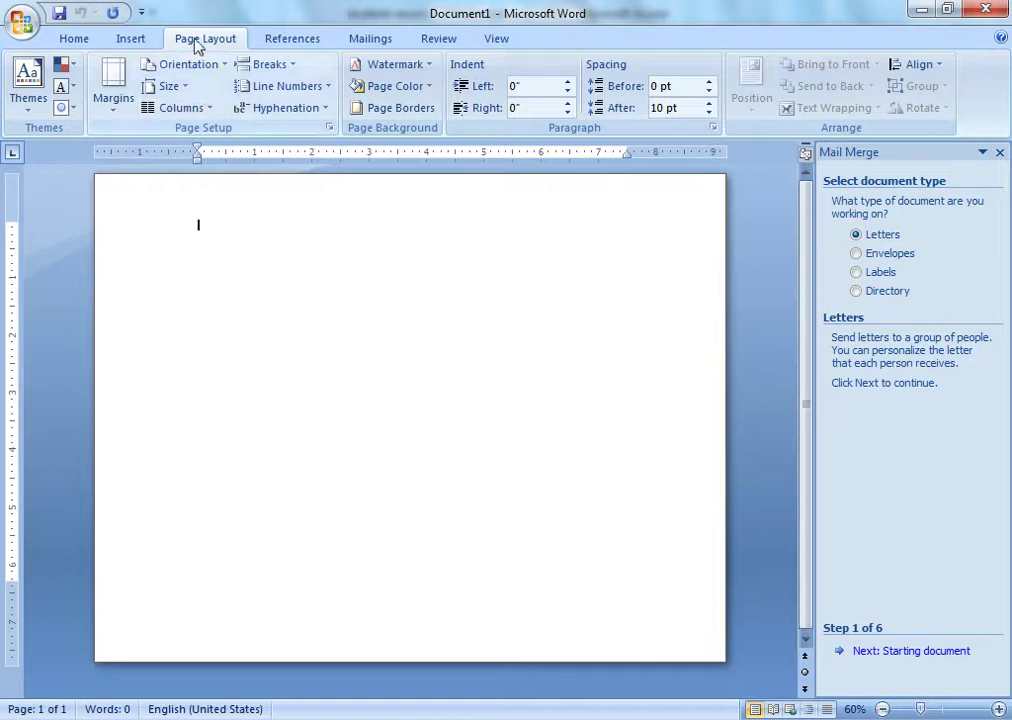
left_click(329, 130)
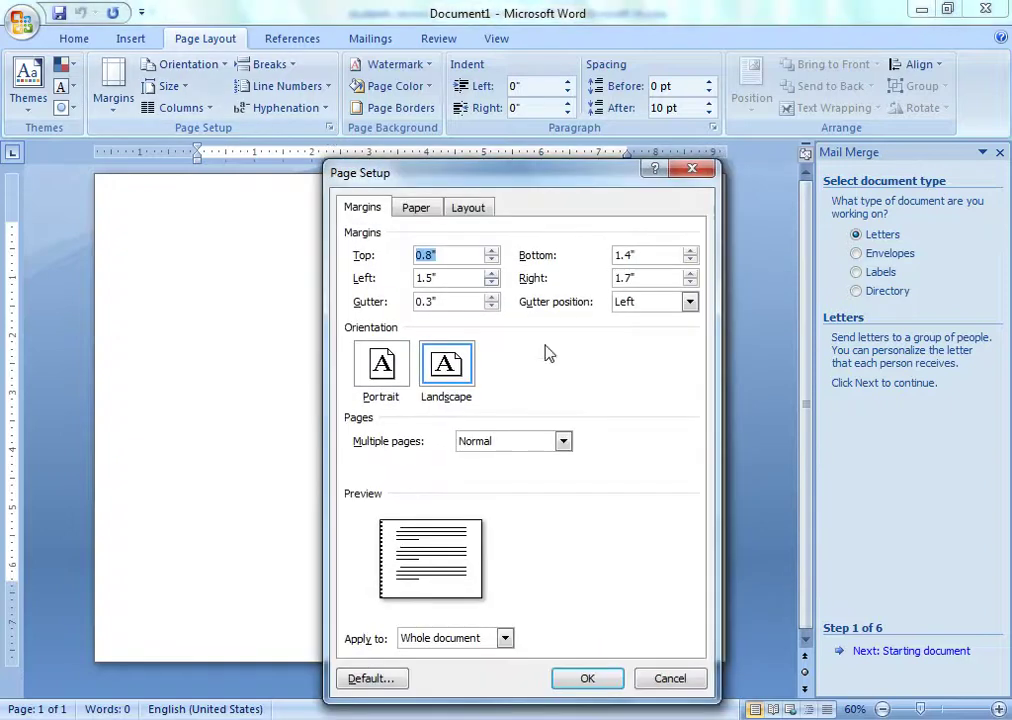
Set gutter to 0, right margin 0.8", top margin 0.6", and reduce the bottom margin
left_click(491, 299)
left_click(491, 299)
left_click(491, 305)
left_click(491, 305)
left_click(491, 305)
left_click(491, 305)
left_click(491, 305)
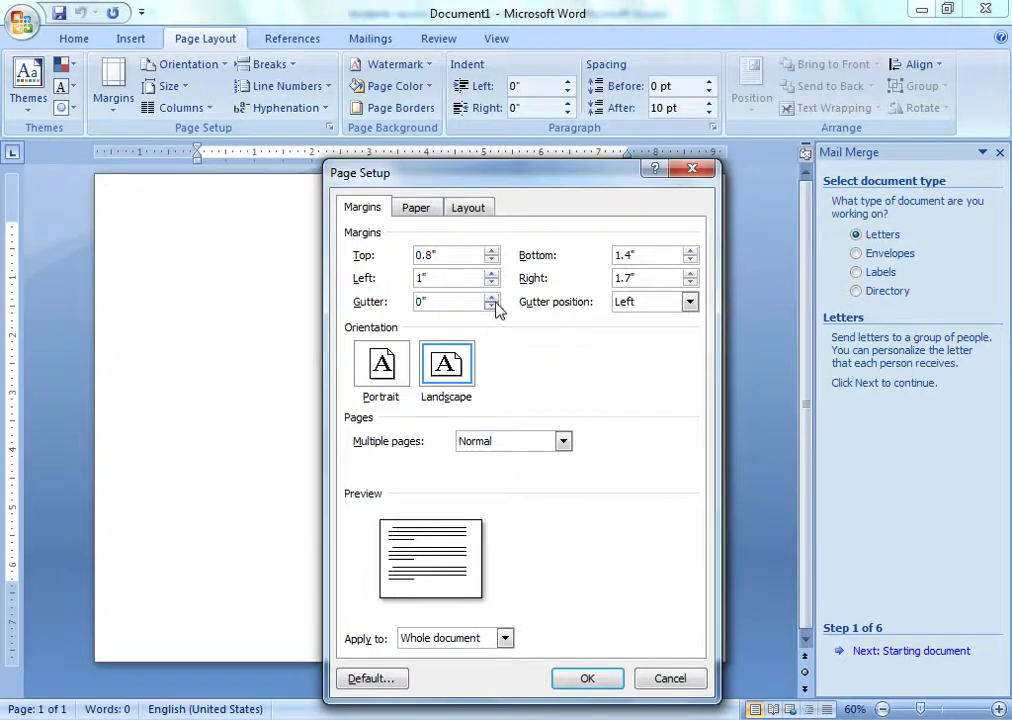
left_click(691, 279)
left_click(691, 279)
left_click(691, 279)
left_click(691, 279)
left_click(491, 261)
left_click(491, 261)
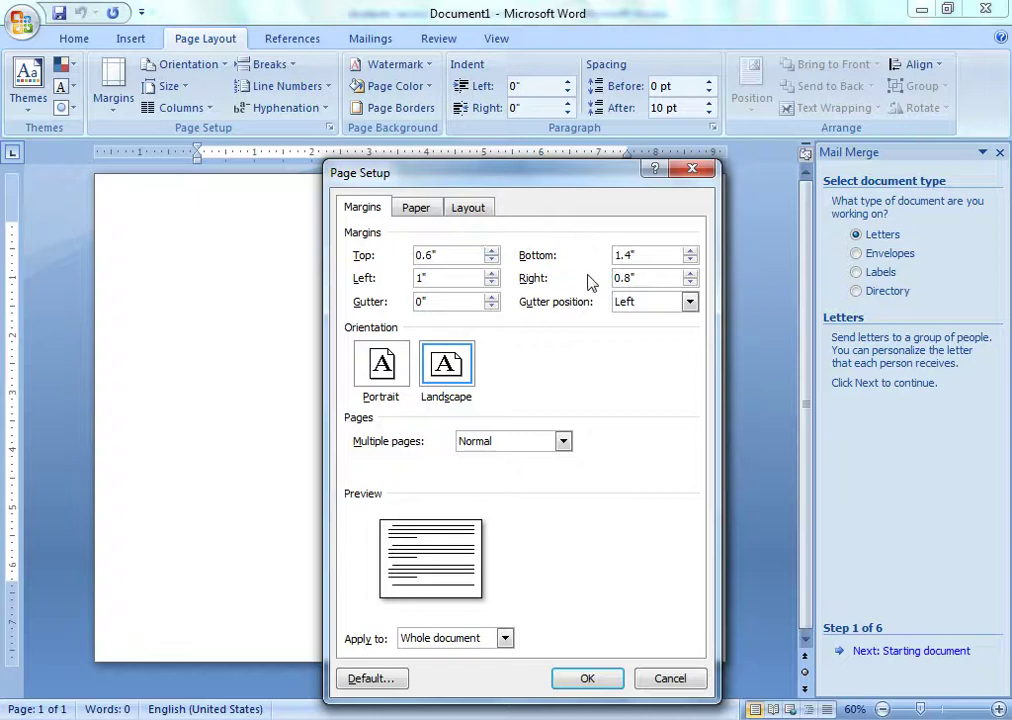
left_click(690, 260)
left_click(690, 260)
left_click(690, 260)
left_click(690, 260)
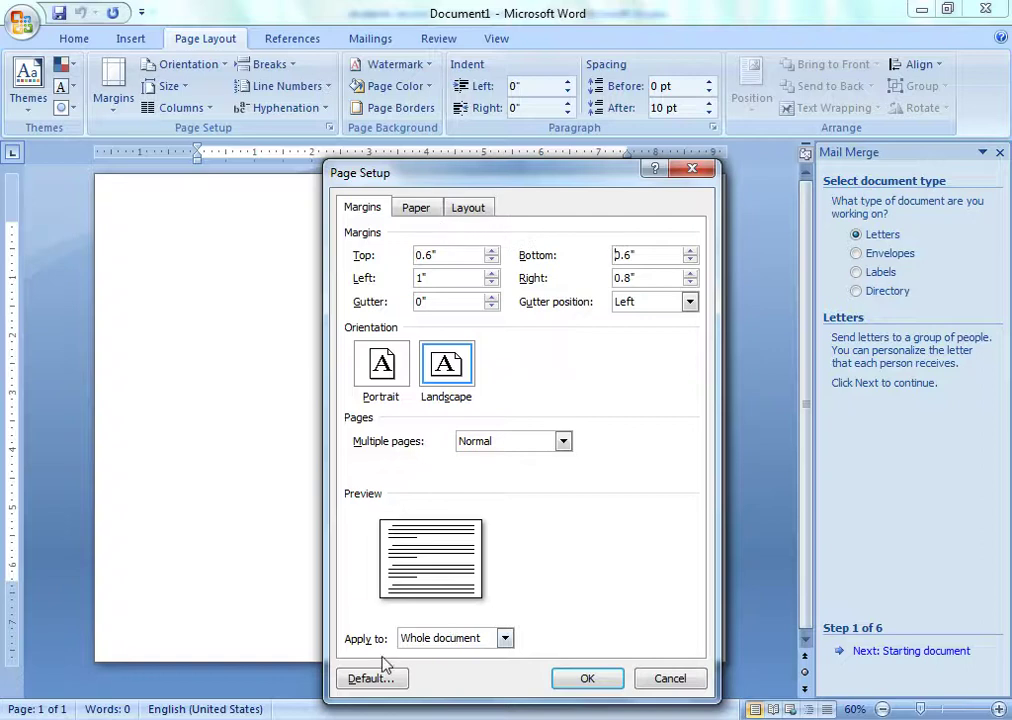
Add an apple art page border, 11 pt wide, around the page
left_click(468, 210)
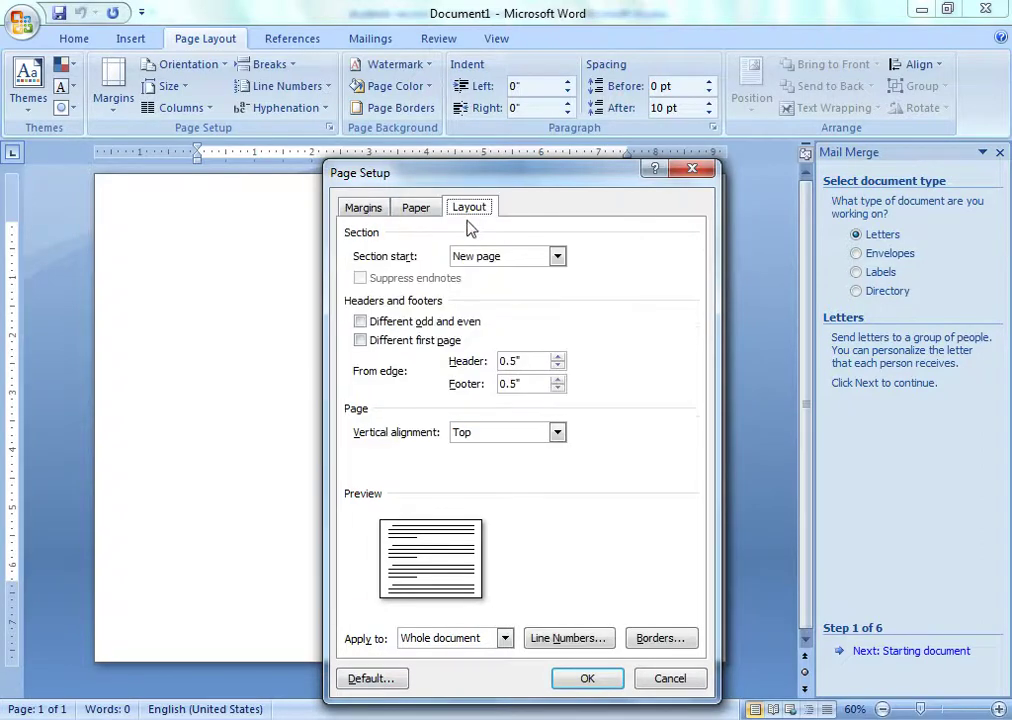
left_click(662, 640)
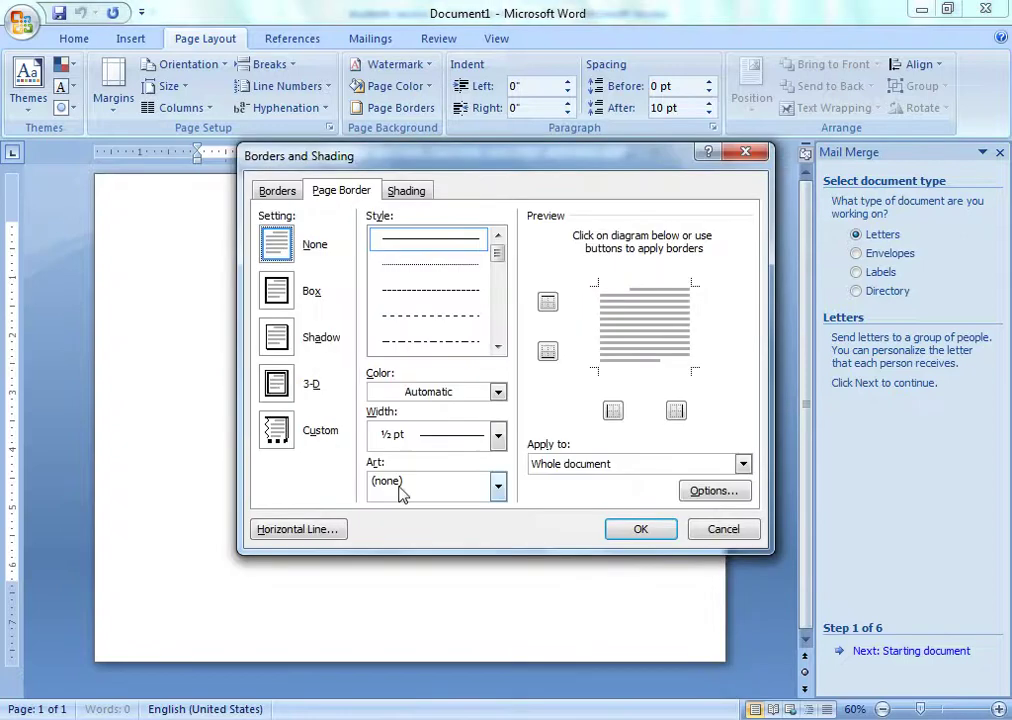
left_click(495, 485)
left_click(440, 541)
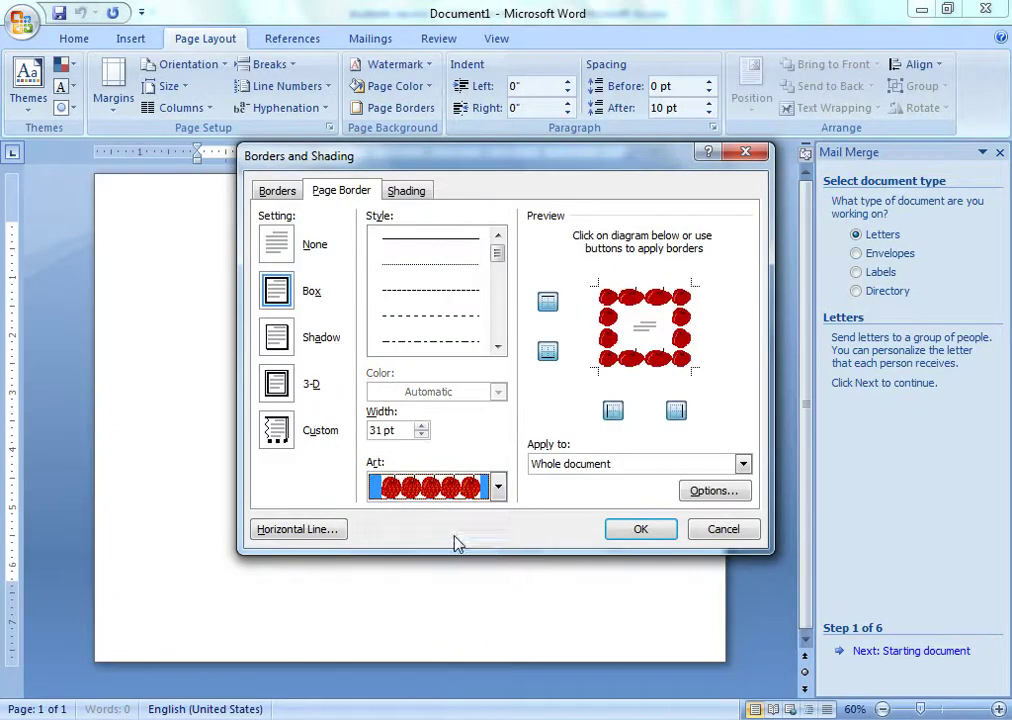
left_click(422, 435)
left_click(422, 435)
left_click(422, 435)
left_click(422, 435)
left_click(422, 435)
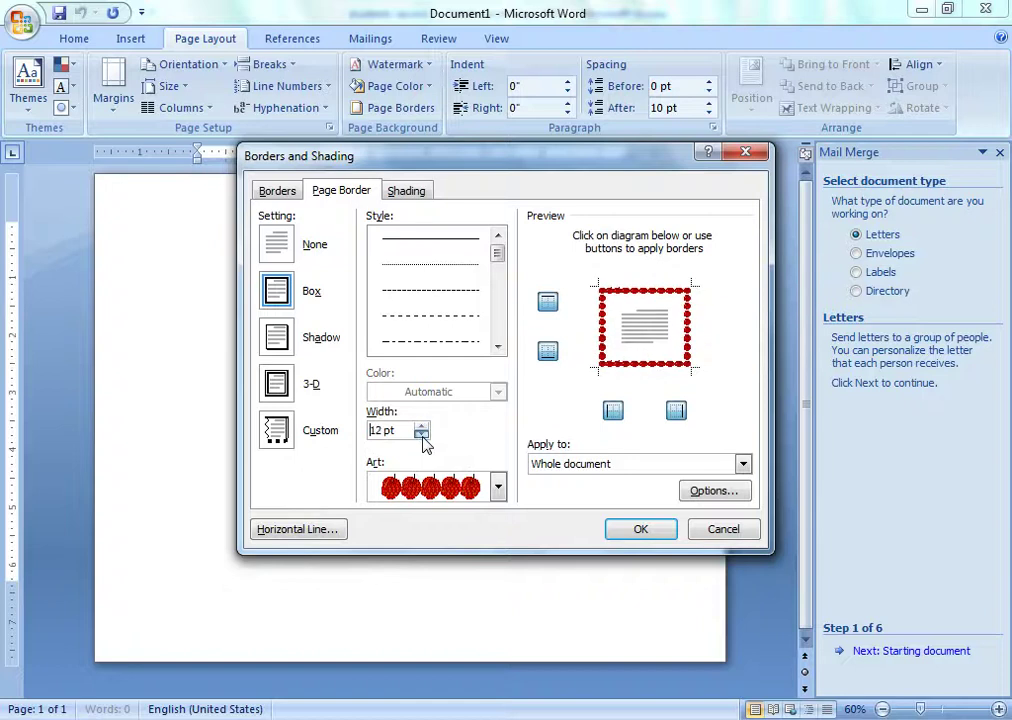
left_click(629, 535)
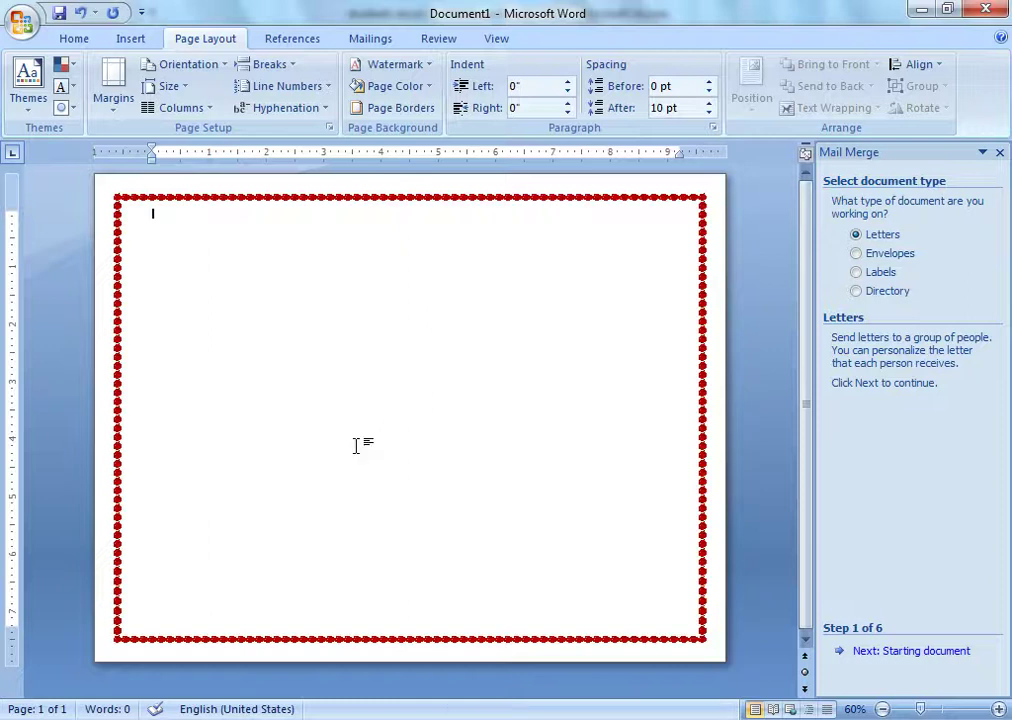
Type the heading 'SOFT_TECH COMPUTER ACADEMY AND TUITION CENTER' and enlarge its text
type("s")
type("OFT_TECH COMPUTER ACADEMY AND TUITION C")
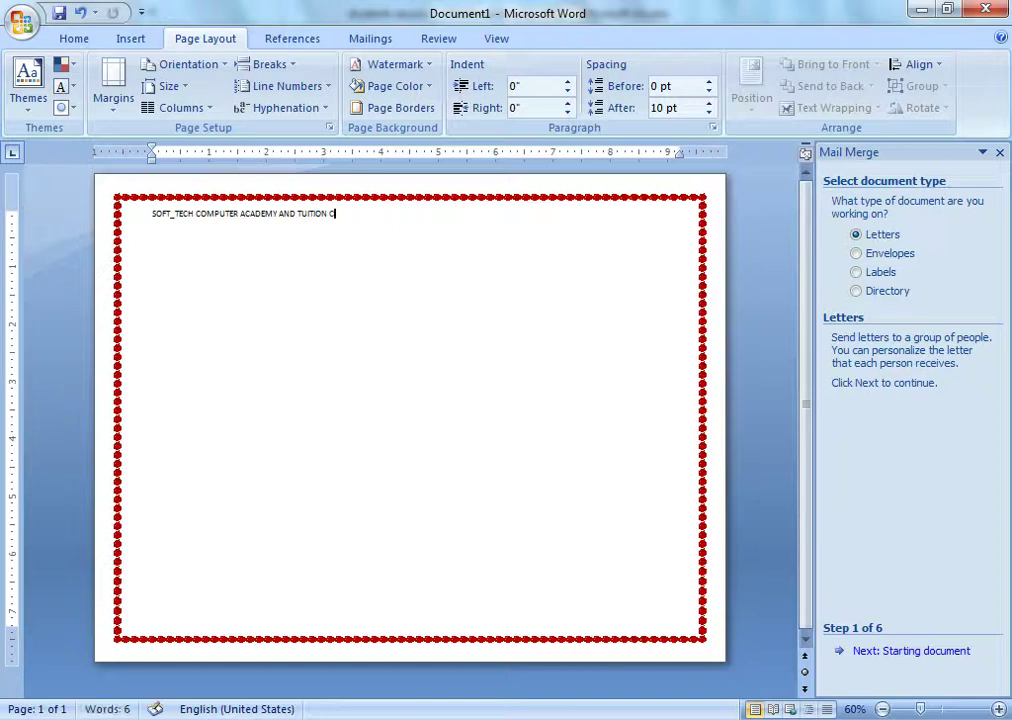
type("ENTER")
left_click_drag(364, 214, 149, 212)
key("ctrl+shift+period")
key("ctrl+shift+period")
key("ctrl+shift+period")
key("ctrl+shift+period")
key("ctrl+shift+period")
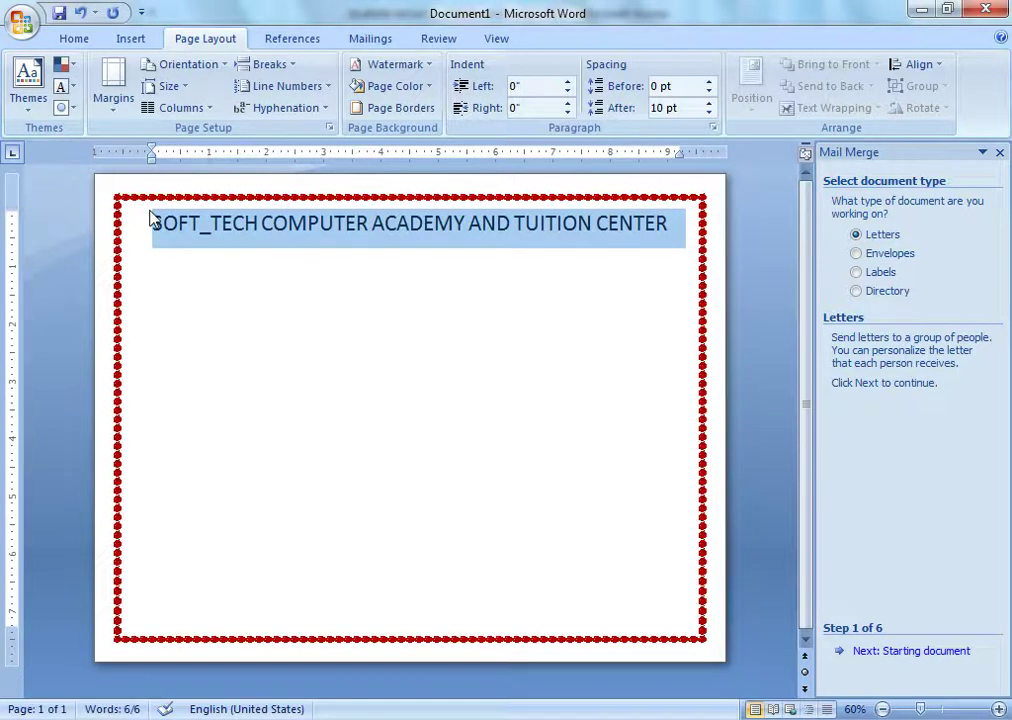
key("ctrl+shift+period")
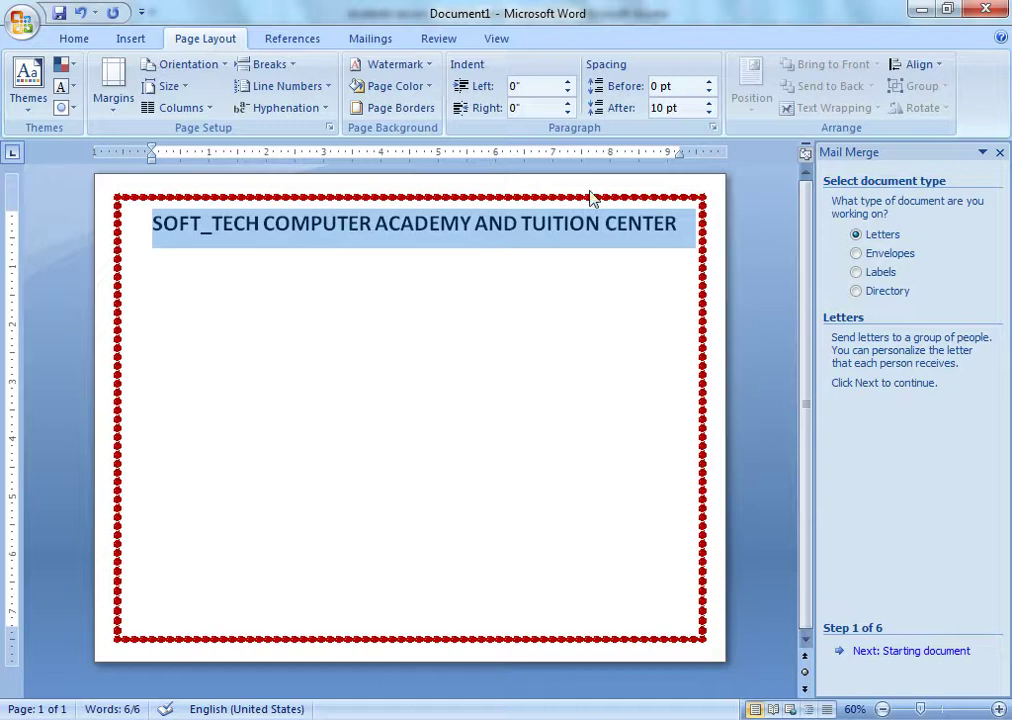
left_click(685, 224)
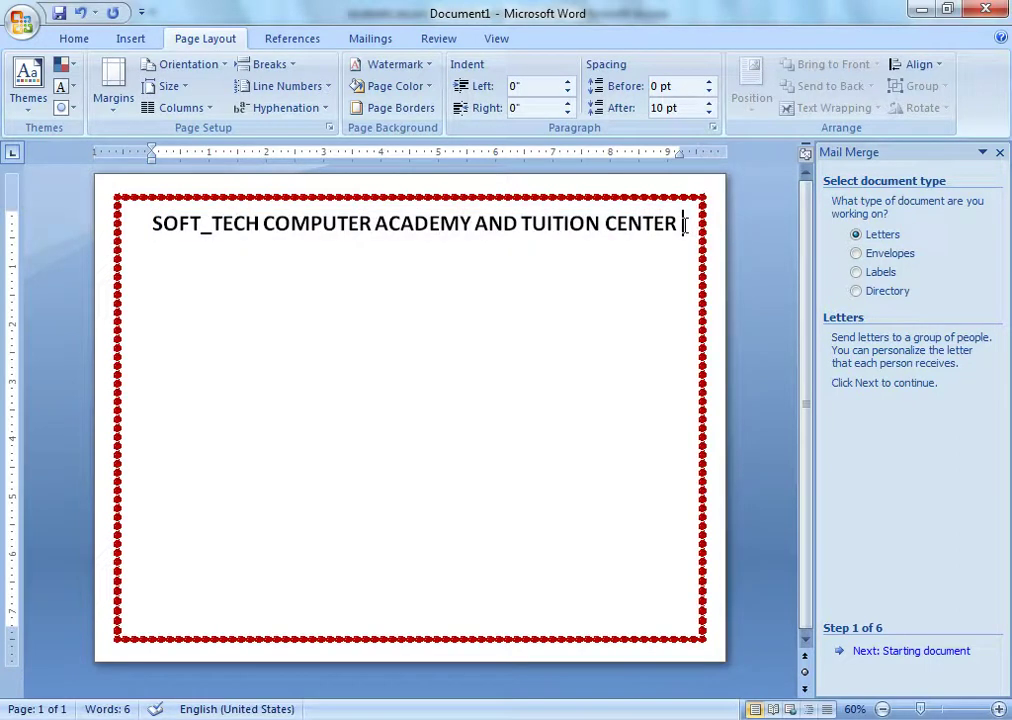
Add a 'CERTIFICATE' line below the heading, highlighted in light grey
key("Return")
type("CE")
type("RTI")
key("BackSpace")
type("TIFICATE")
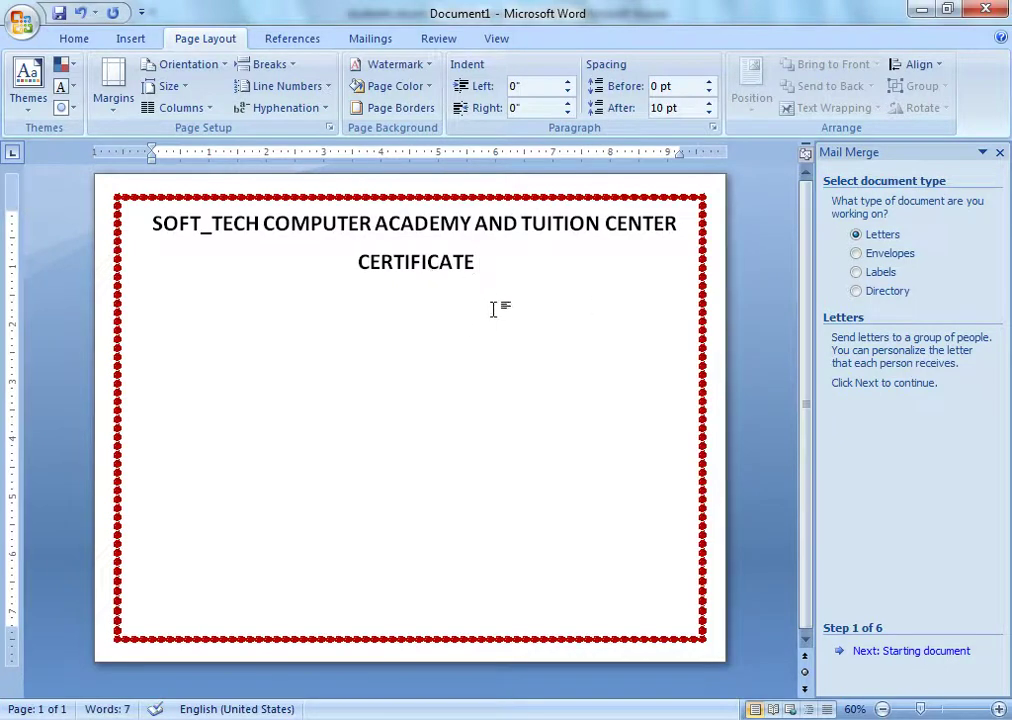
left_click_drag(490, 262, 355, 278)
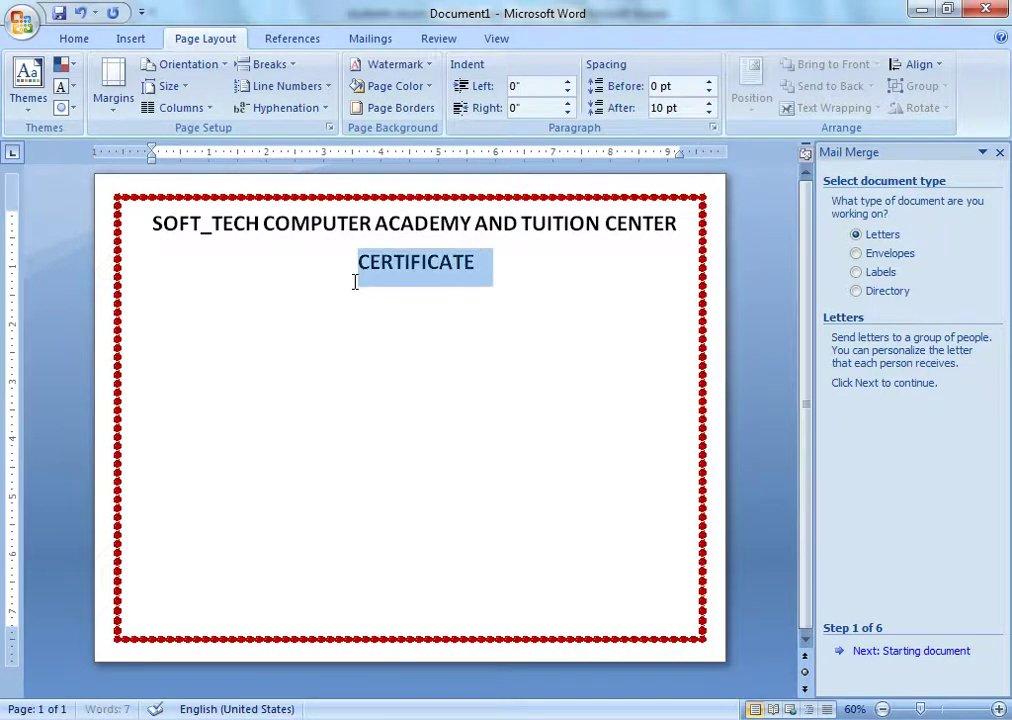
left_click(76, 39)
left_click(296, 102)
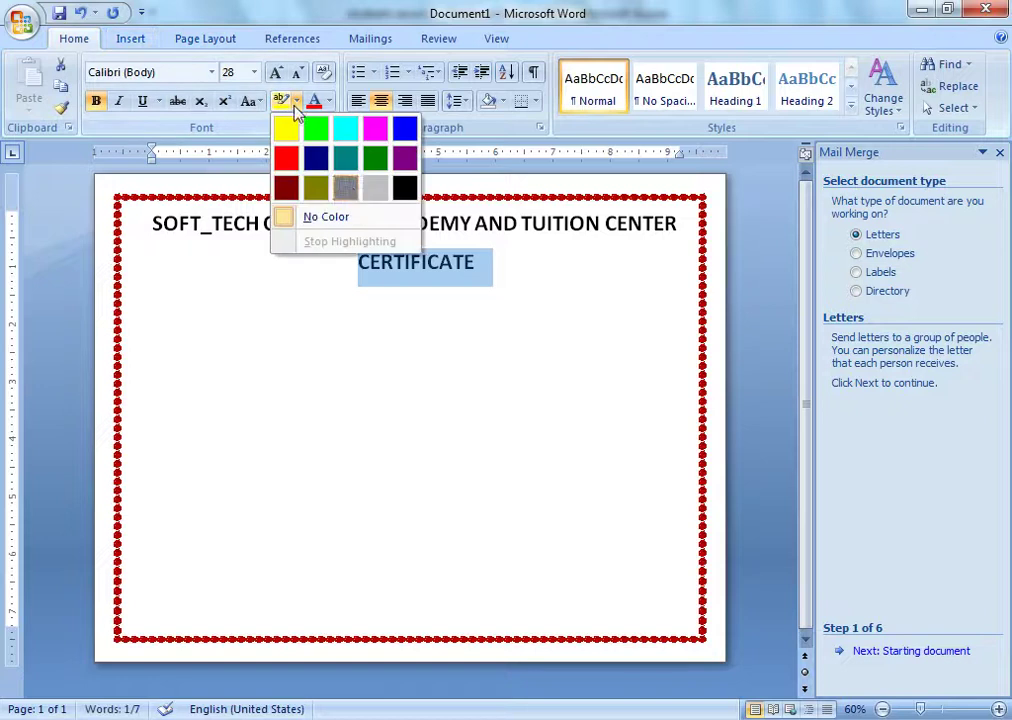
left_click(374, 190)
Start a new left-aligned line below CERTIFICATE with formatting cleared
left_click(502, 273)
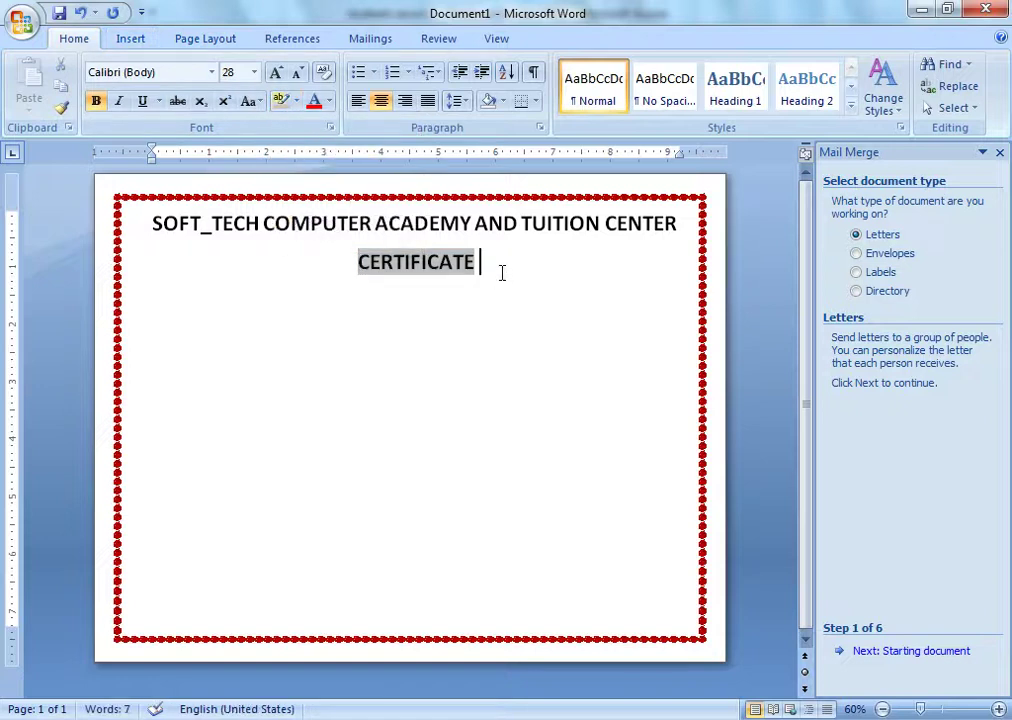
key("Return")
key("ctrl+l")
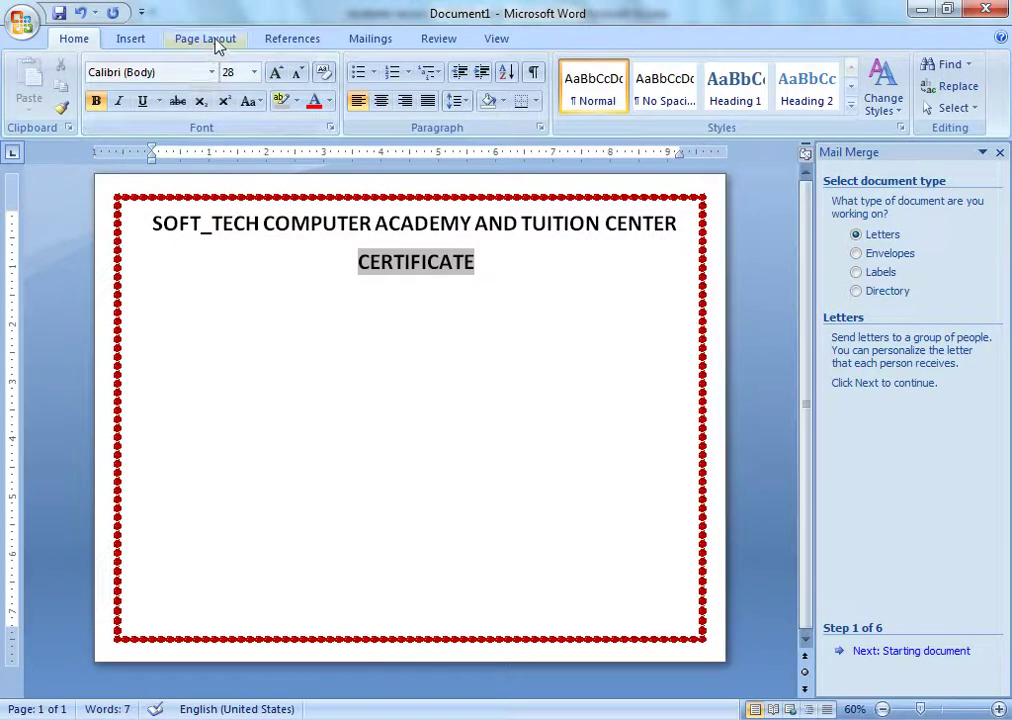
left_click(323, 72)
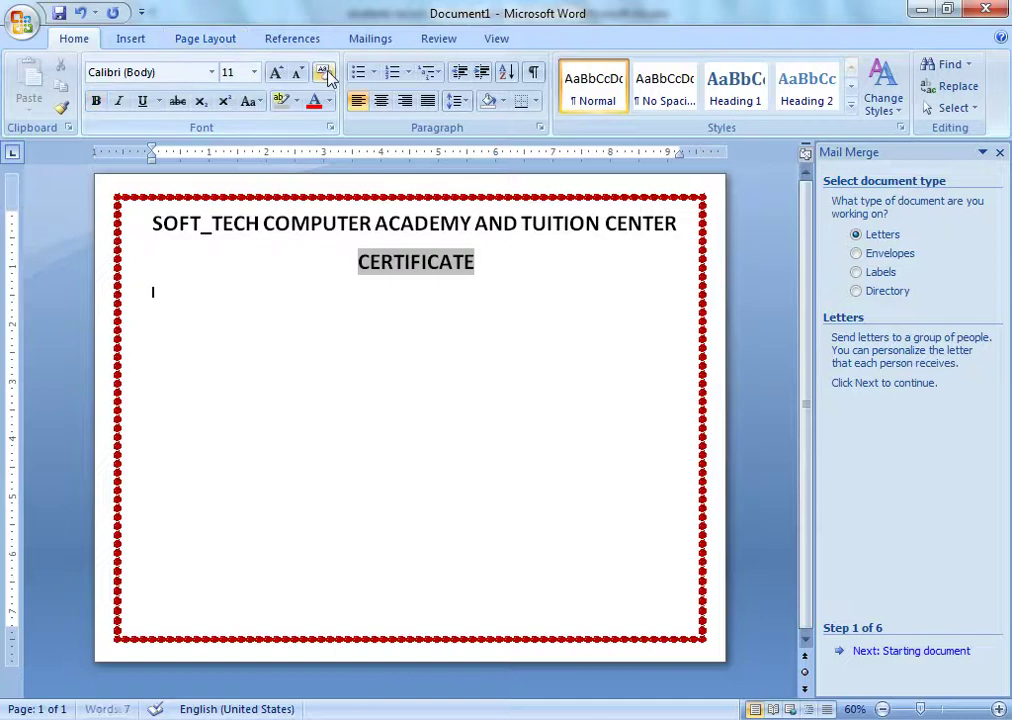
Type the 'ROLL NO:' label on a new line below CERTIFICATE
type("NAME")
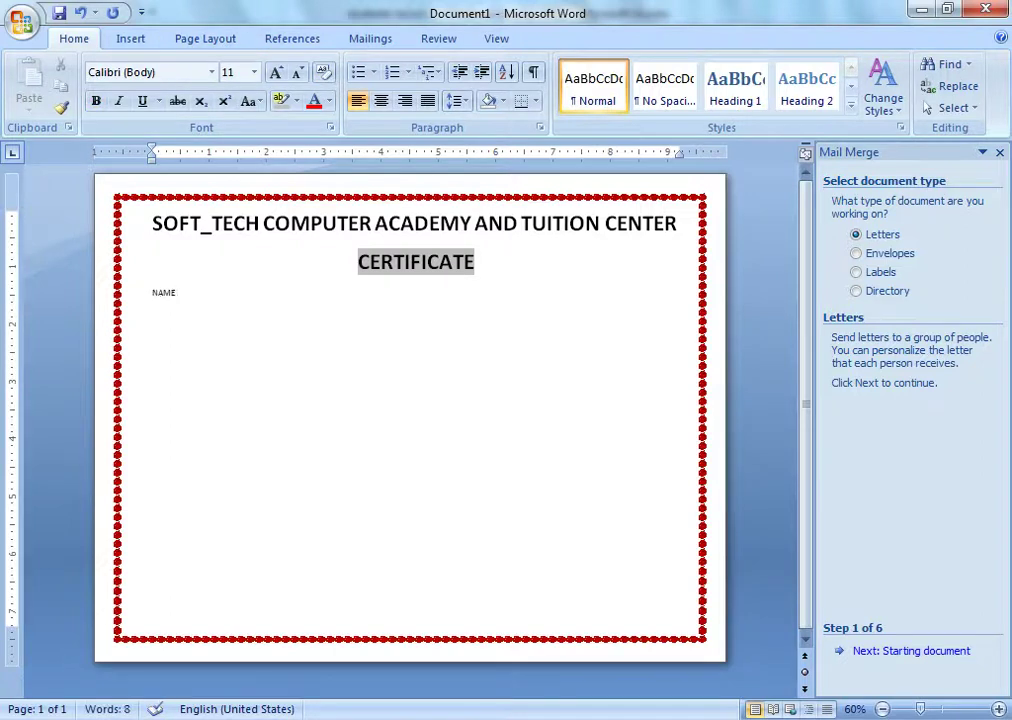
key("BackSpace")
key("BackSpace")
key("BackSpace")
key("BackSpace")
type("R")
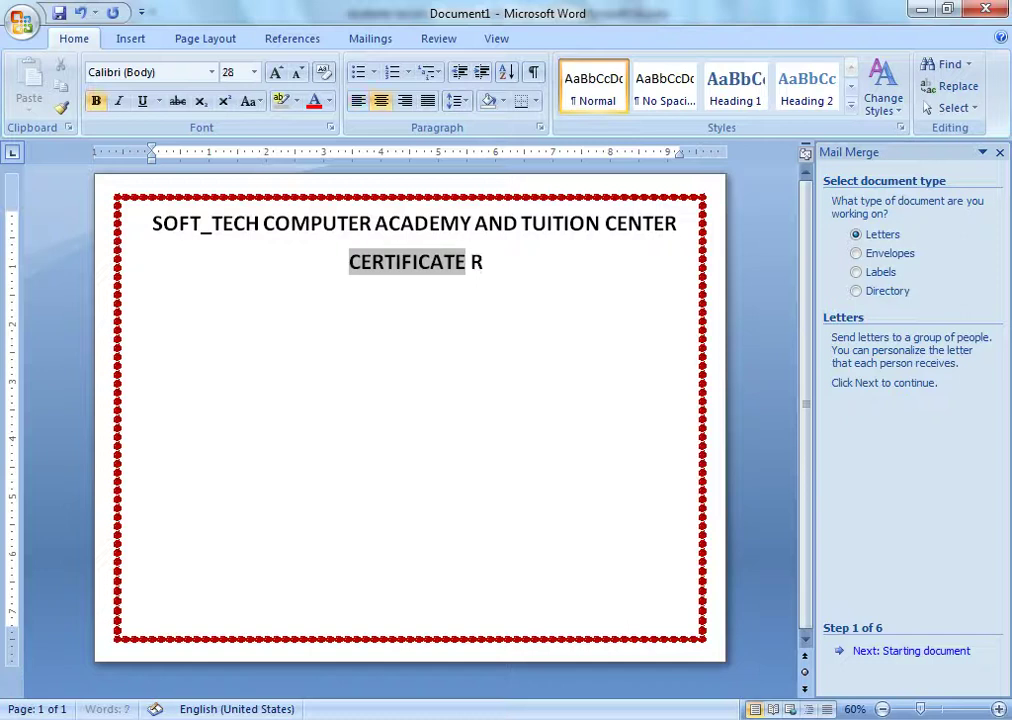
key("BackSpace")
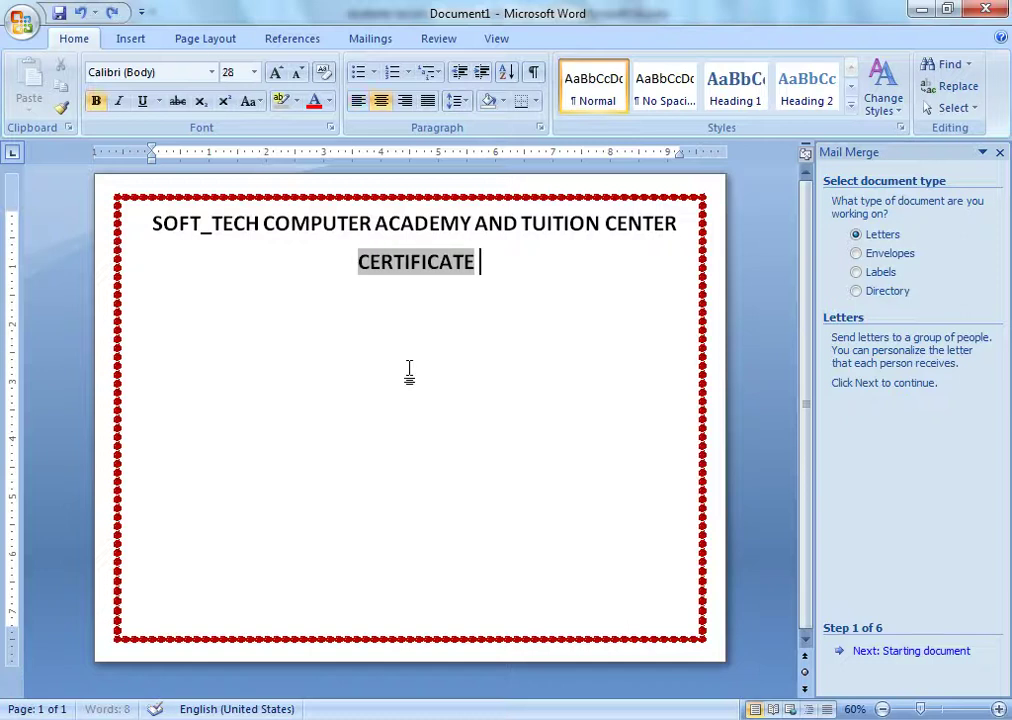
key("Return")
type("NAME")
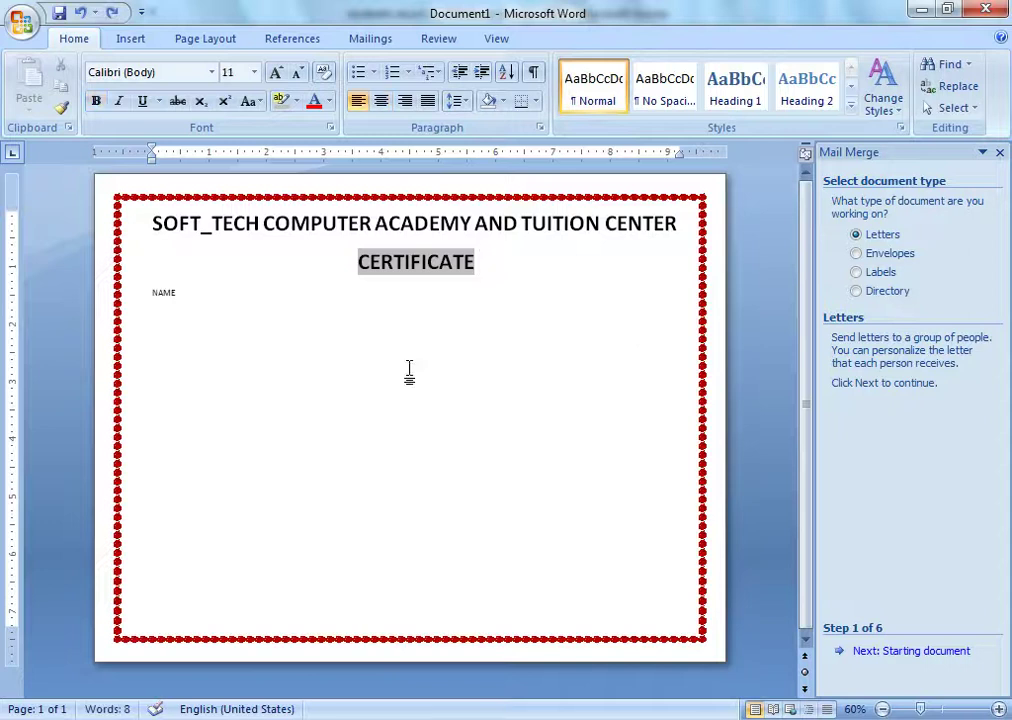
key("BackSpace")
key("BackSpace")
Add tab-separated 'NAME:', 'SCORE:' and 'RESULT:' labels on the same row
key("BackSpace")
key("BackSpace")
type("ROLL NO")
type(":")
type("SCO")
key("BackSpace")
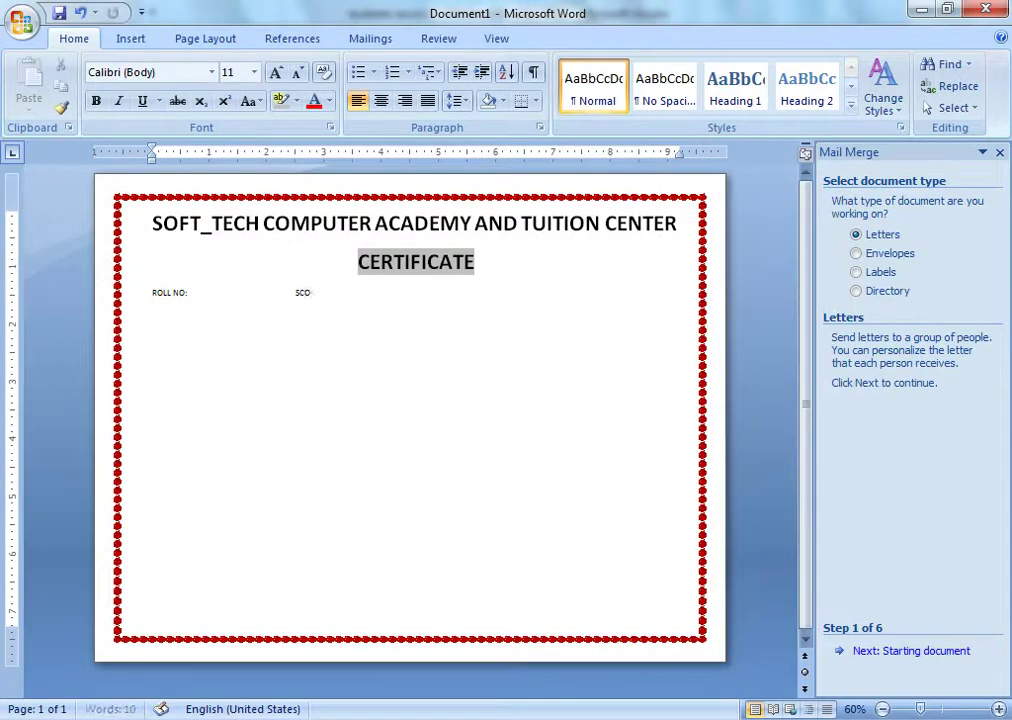
key("Tab")
key("Tab")
key("Tab")
type("NAME")
type(":")
key("Tab")
key("Tab")
key("Tab")
key("Tab")
type("SCORE:")
key("Tab")
key("Tab")
type("RESULT")
type(":")
Generate filler body paragraphs with =RAND() on a new line
key("Return")
type("=RAND(")
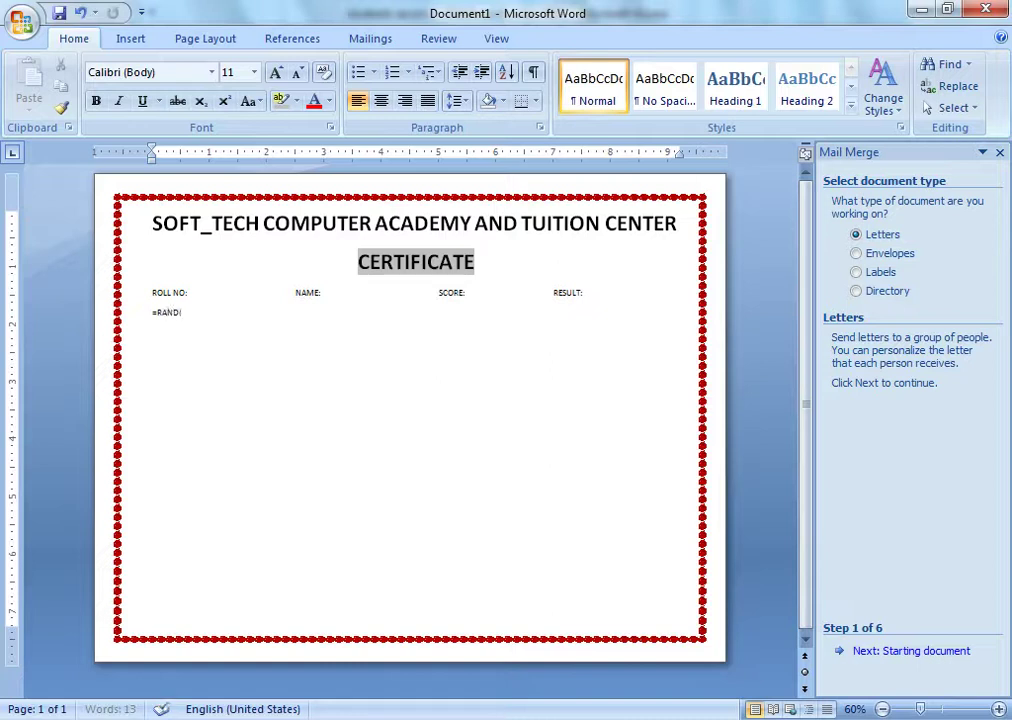
type(")")
key("Return")
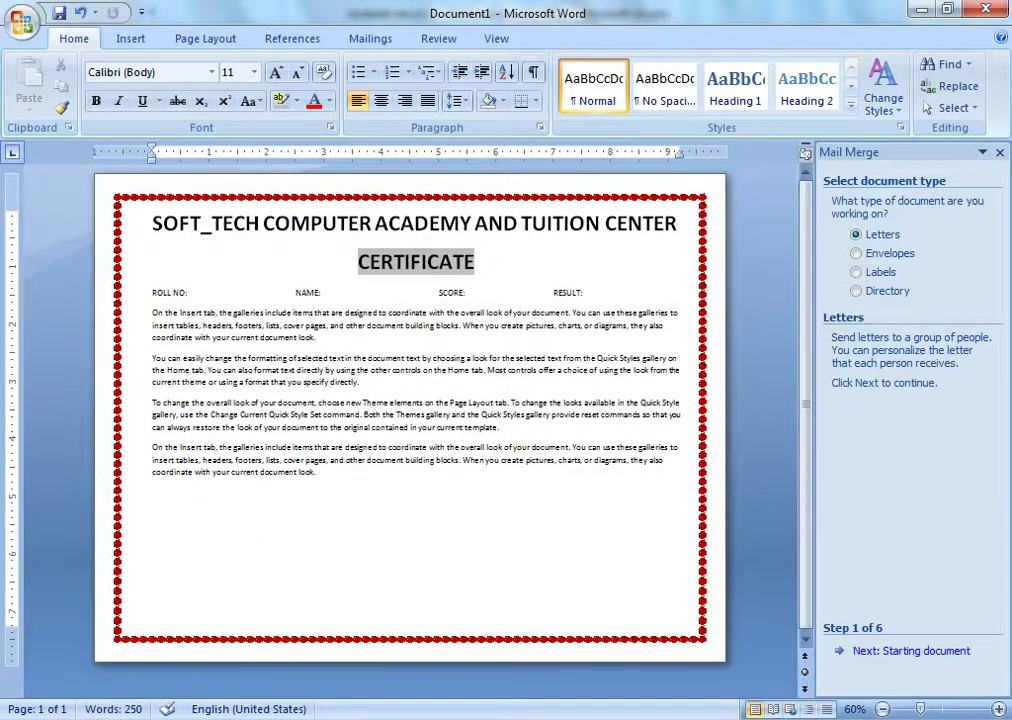
Add a SIGN underline and the 'DATE OF BIRTH :' label
type("SING")
key("BackSpace")
key("BackSpace")
key("BackSpace")
type("IGN ")
type("________________")
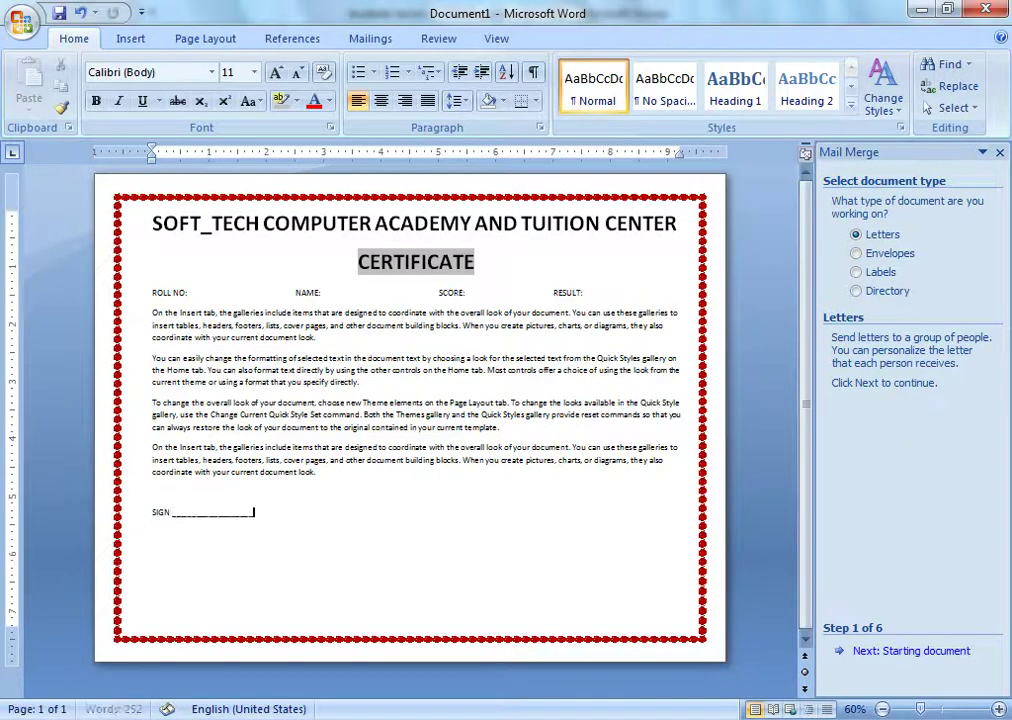
key("BackSpace")
key("BackSpace")
key("BackSpace")
key("BackSpace")
key("BackSpace")
key("BackSpace")
key("BackSpace")
key("BackSpace")
key("BackSpace")
key("BackSpace")
key("BackSpace")
key("BackSpace")
key("BackSpace")
type("DATE OF BIRTH")
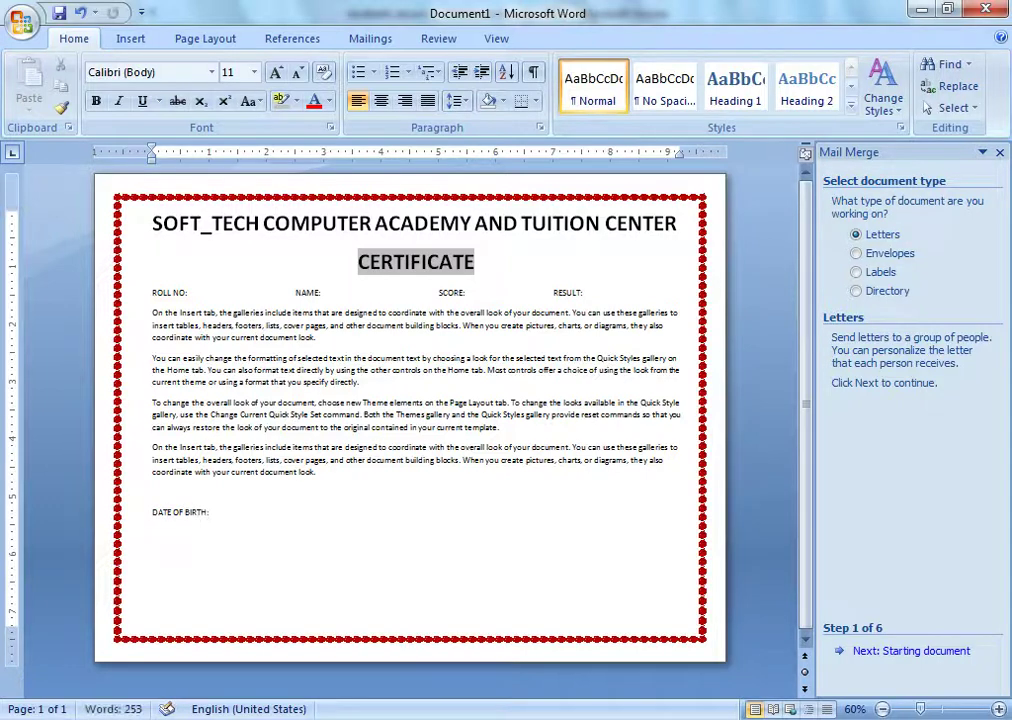
type(" :")
key("Return")
Add an indented 'SIGN _____' signature line below DATE OF BIRTH
type("S")
key("BackSpace")
key("BackSpace")
key("BackSpace")
key("Tab")
type("SING")
key("BackSpace")
key("BackSpace")
type("GN")
type(" __")
type("__")
type("_")
key("Return")
key("Return")
Add 'DATE OF ISSUE' and 'PRINCIPAL SIGN' underlined lines fitted on one row
type("PR")
type("ICN")
key("BackSpace")
type("AL")
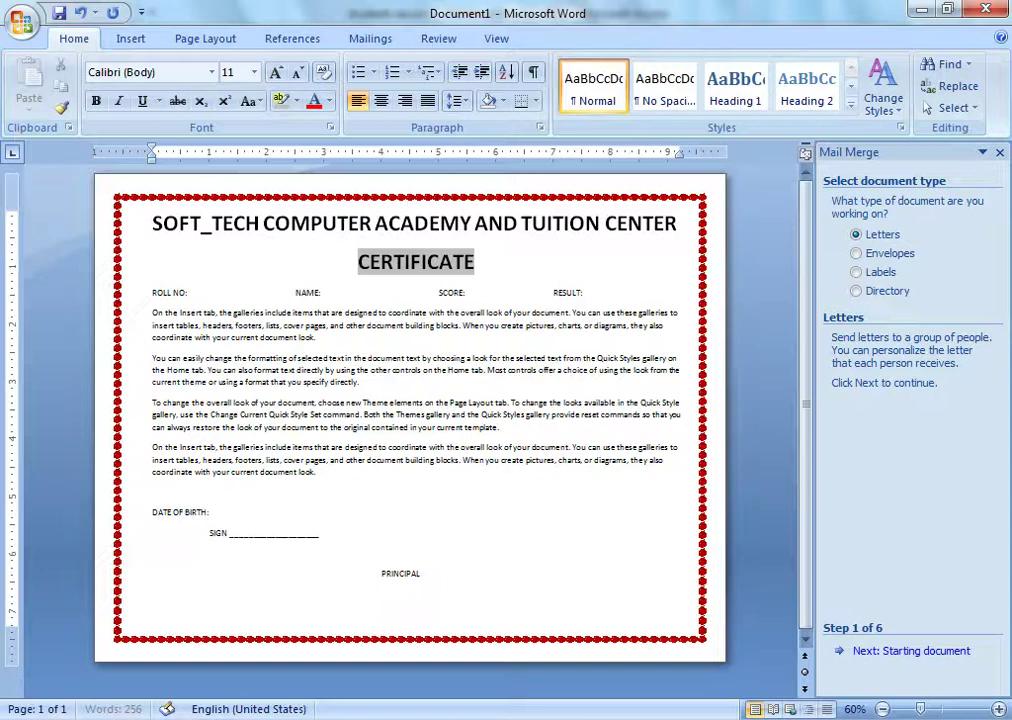
type(" SIGN")
type(" ________________")
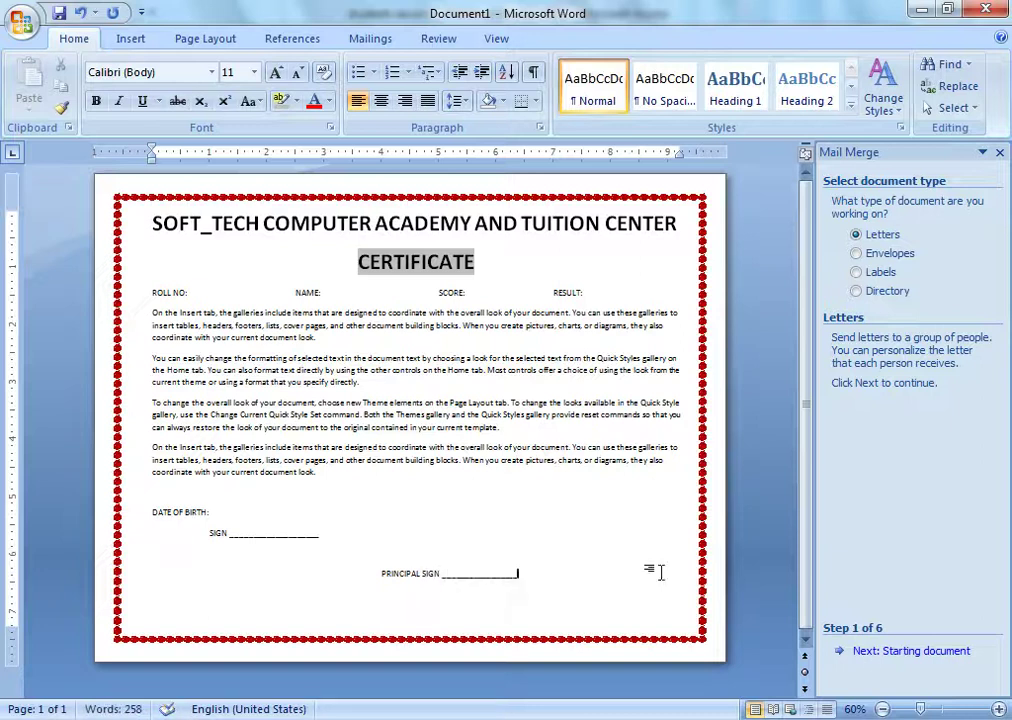
left_click(379, 574)
type("DATE OF ISSUE ")
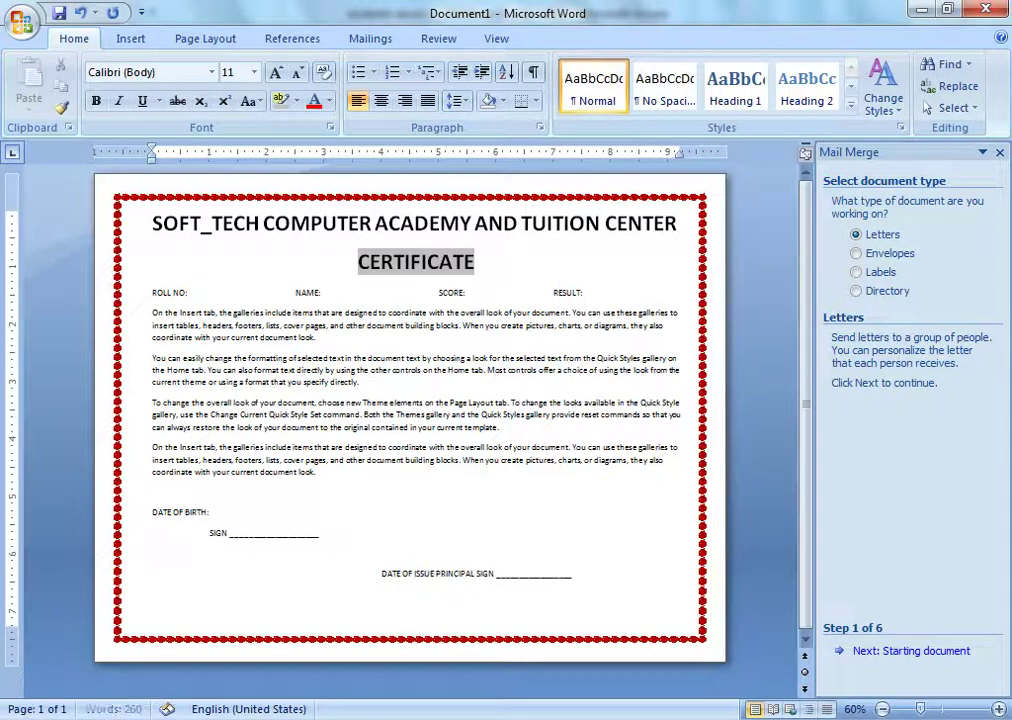
type("____________")
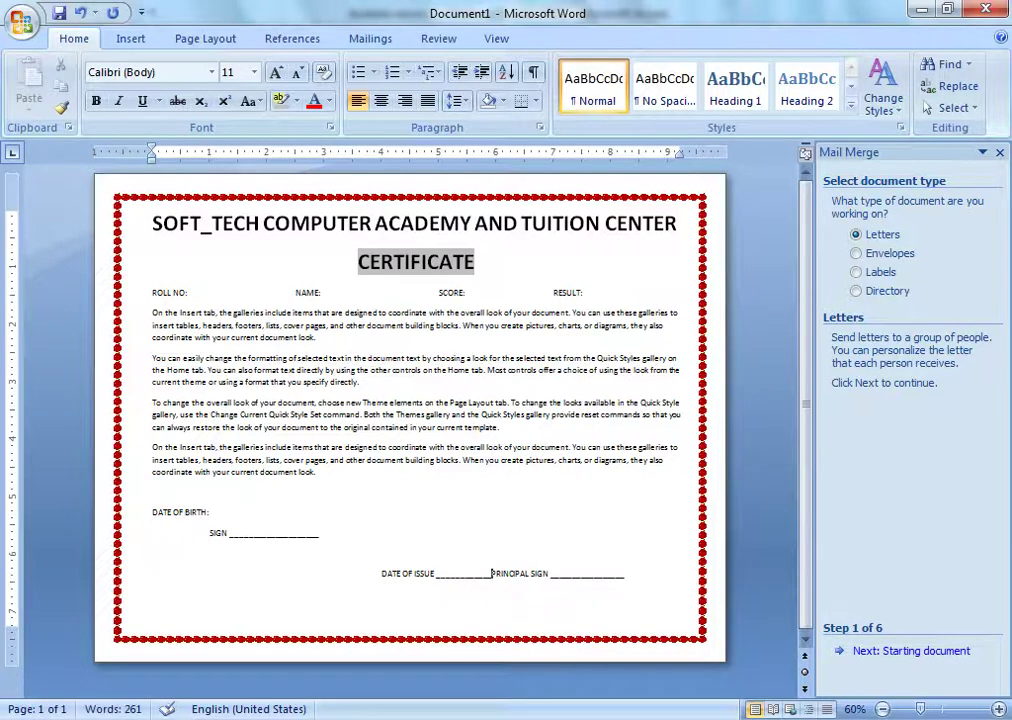
key("Tab")
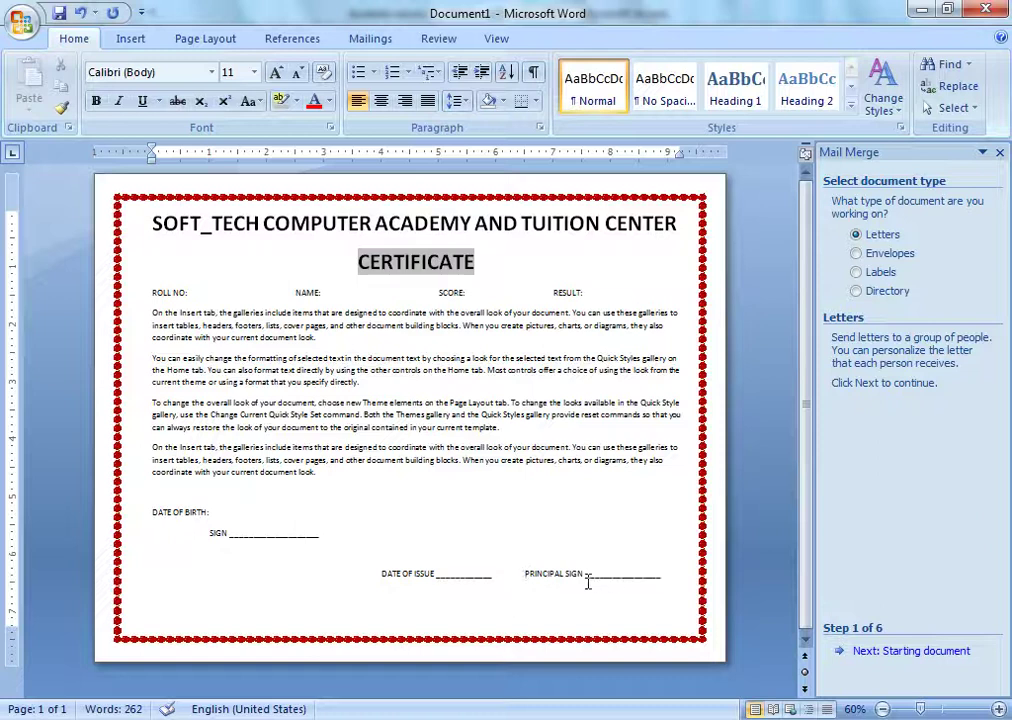
left_click(459, 576)
type("___")
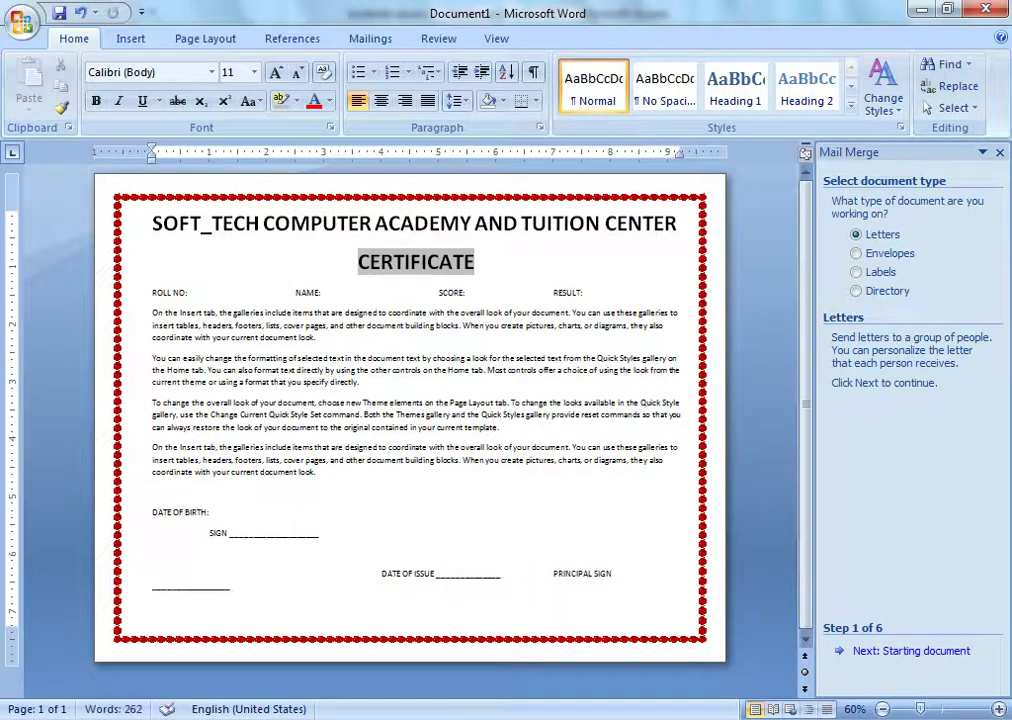
key("BackSpace")
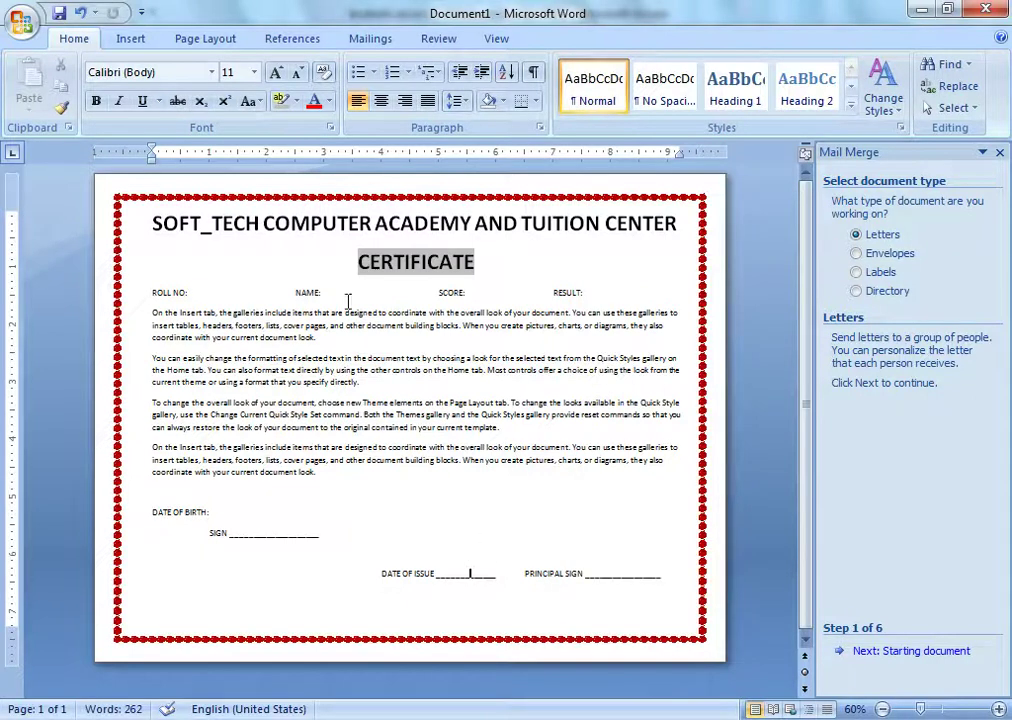
Advance the mail merge wizard through to its final step
left_click(896, 656)
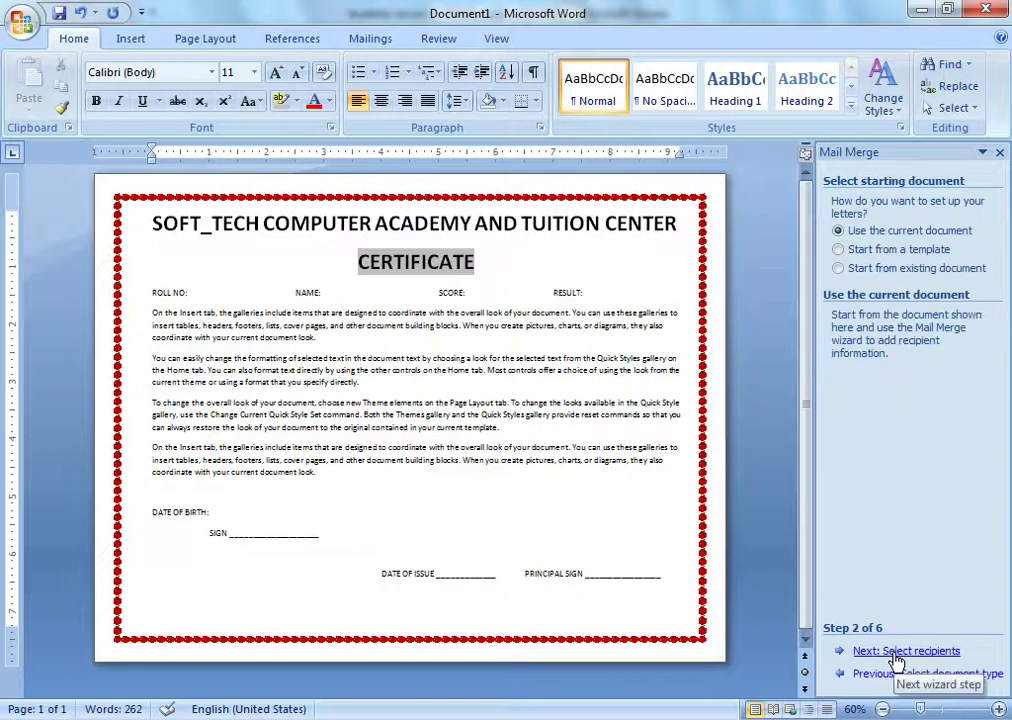
left_click(897, 656)
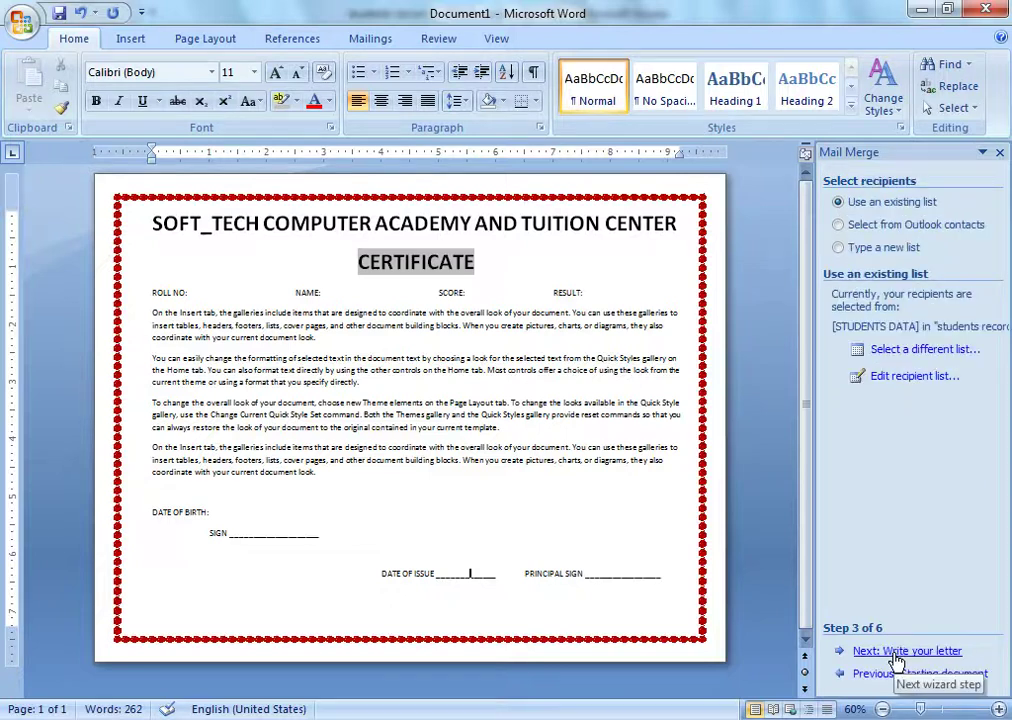
left_click(897, 656)
left_click(870, 654)
left_click(838, 654)
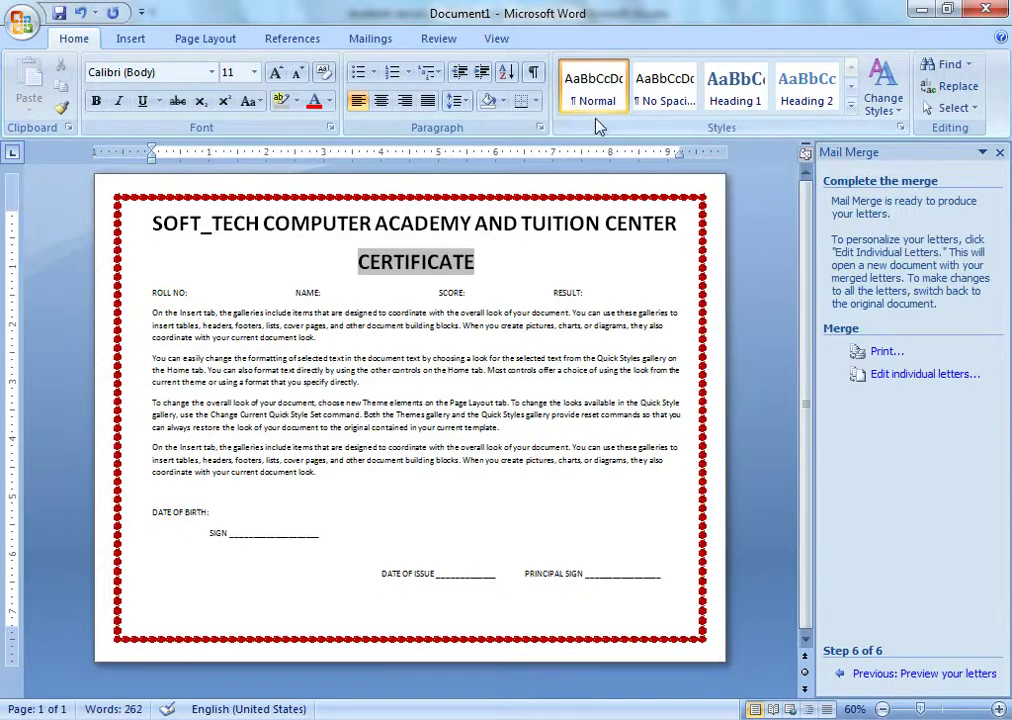
Insert the roll number, name, score and result merge fields after their labels
left_click(360, 40)
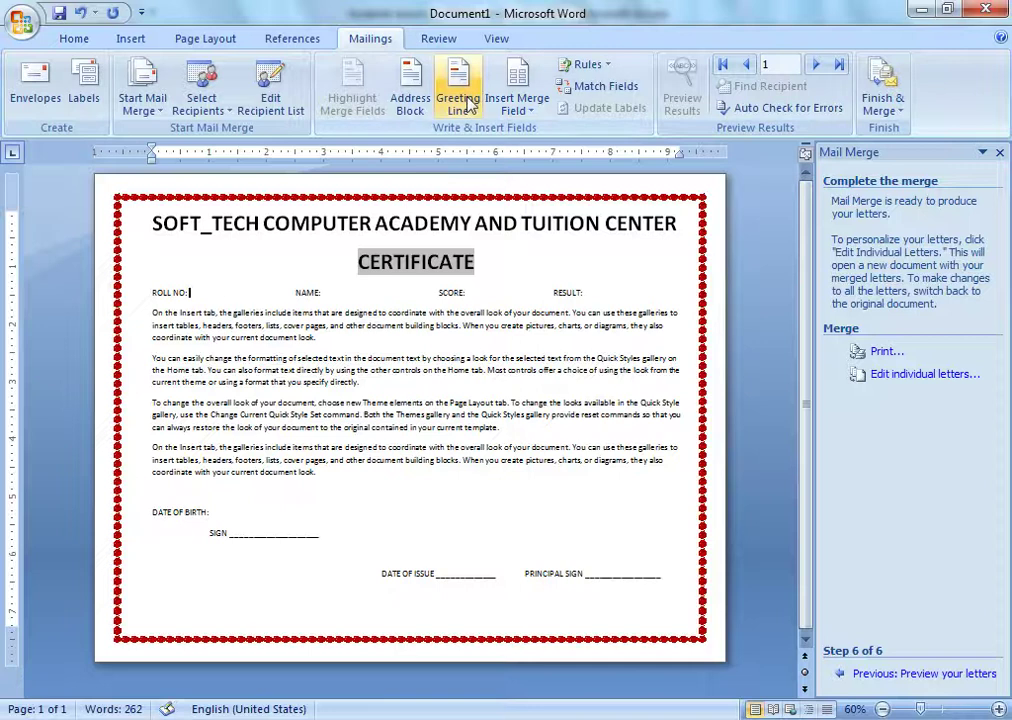
left_click(512, 108)
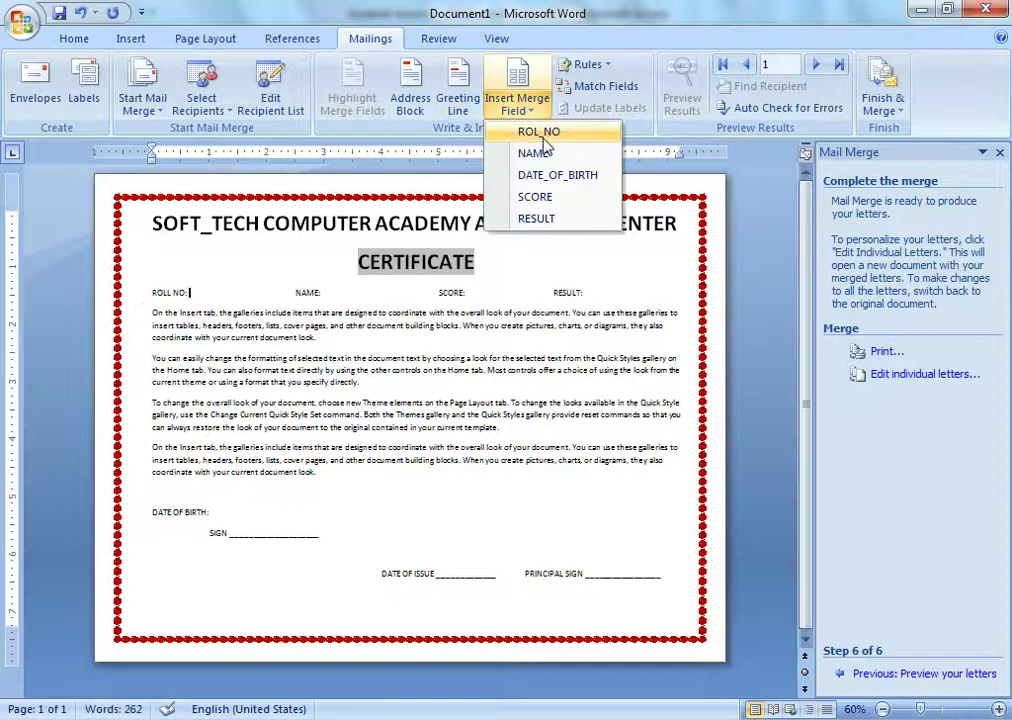
left_click(538, 131)
left_click(334, 290)
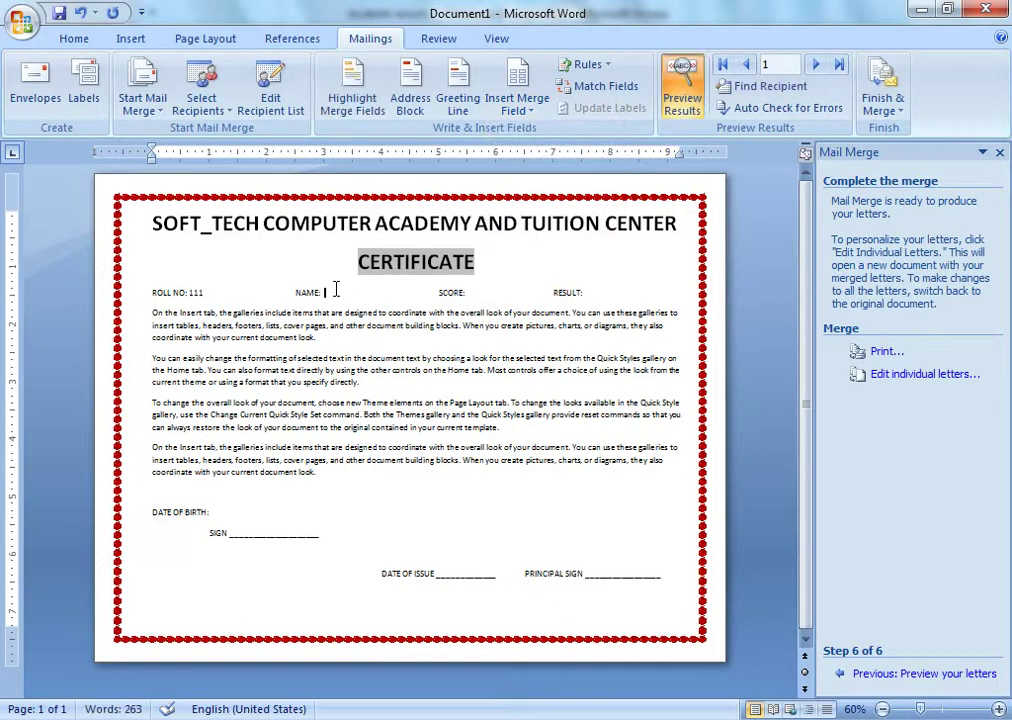
left_click(517, 110)
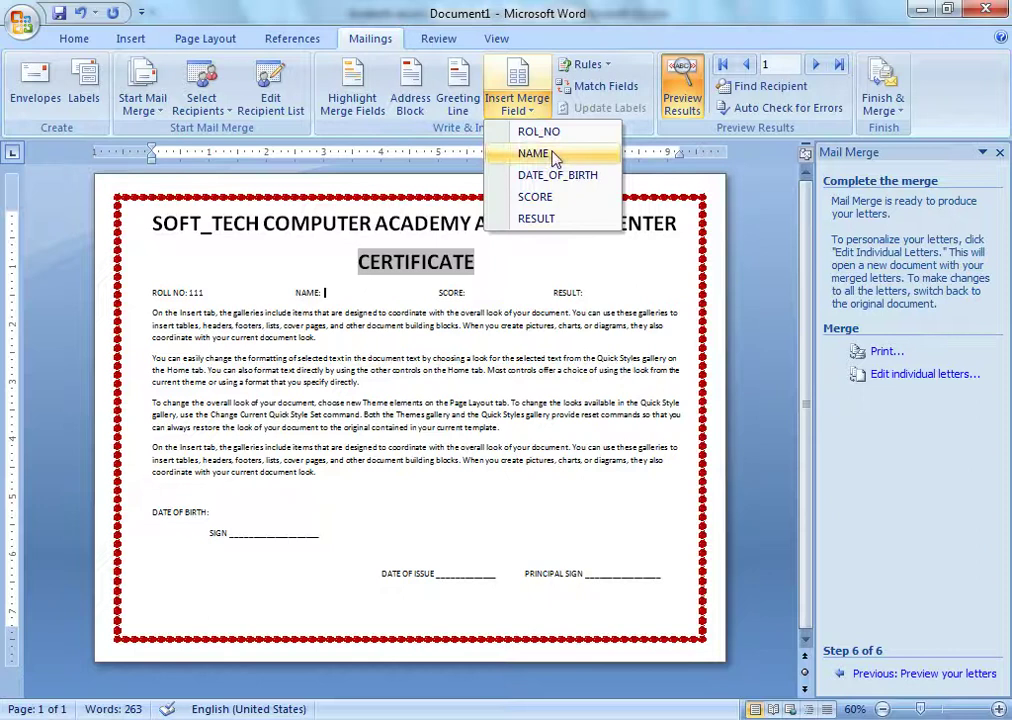
left_click(533, 152)
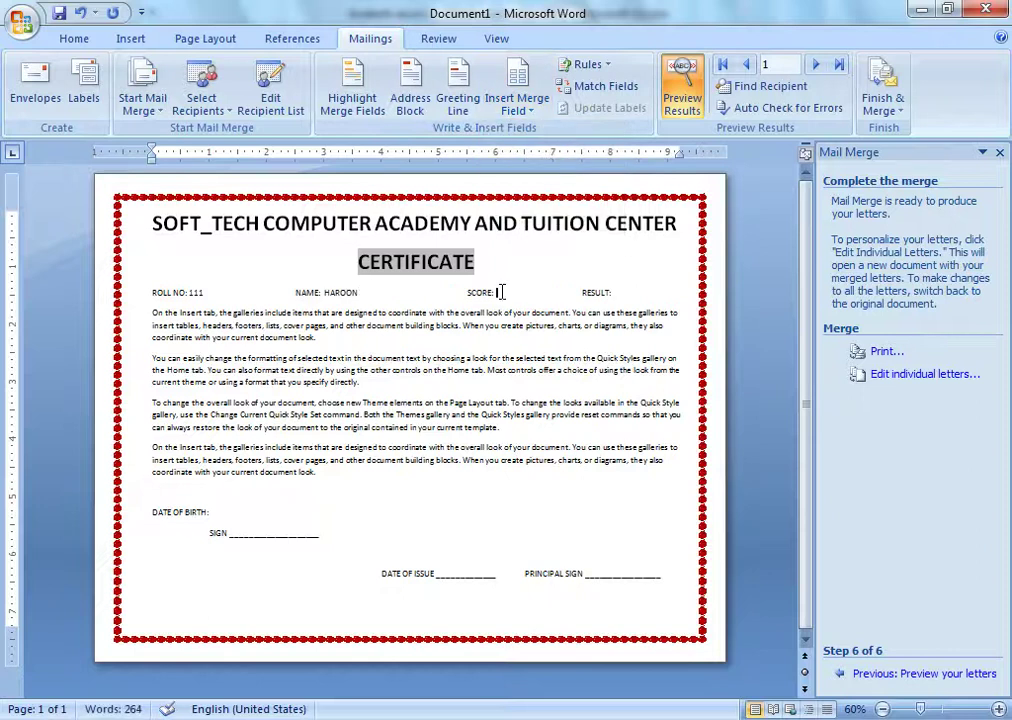
left_click(517, 110)
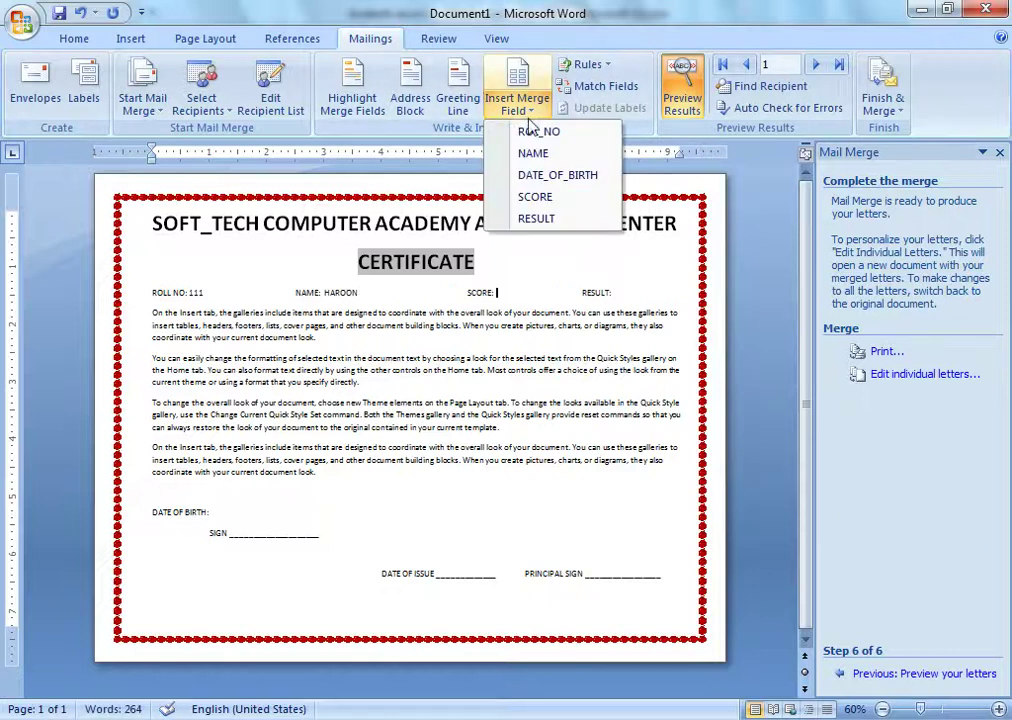
left_click(563, 197)
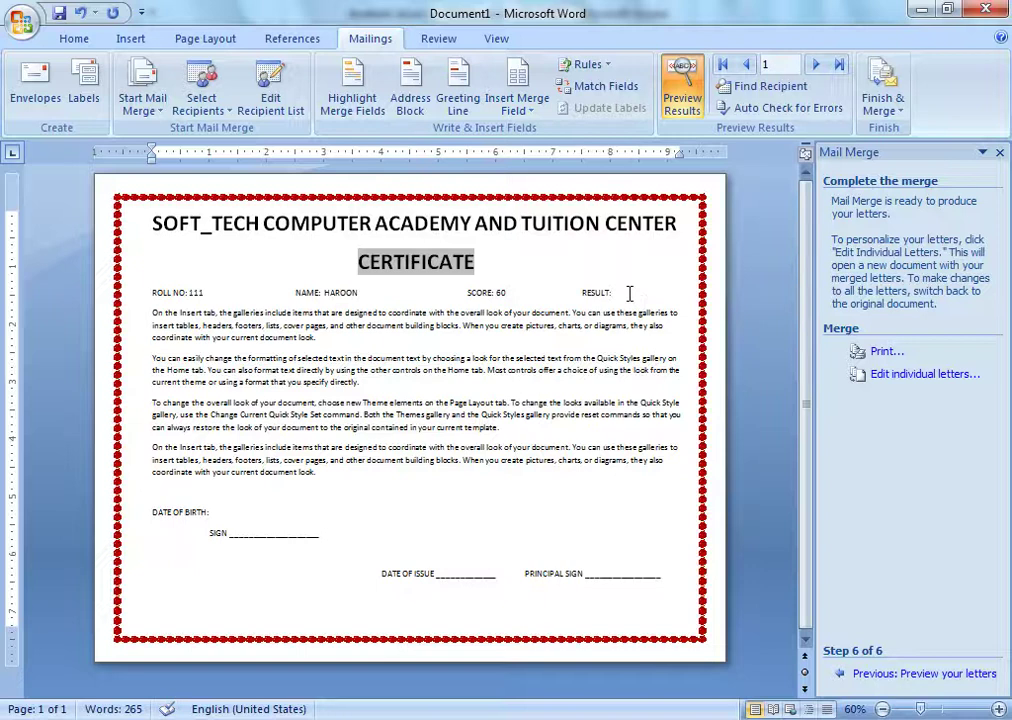
left_click(518, 108)
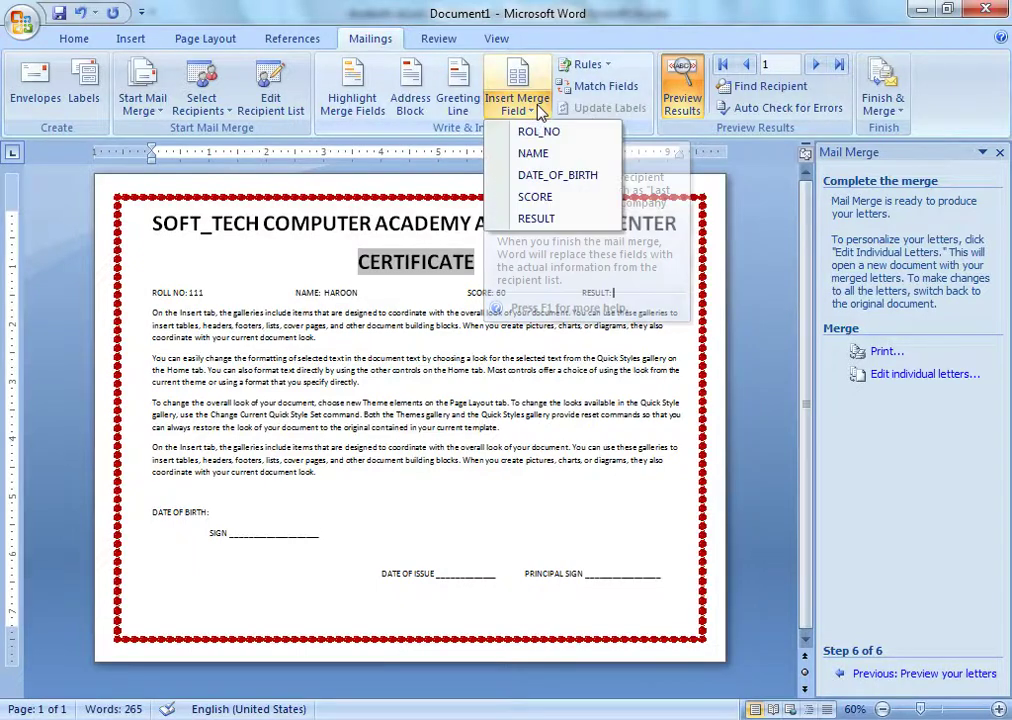
left_click(540, 219)
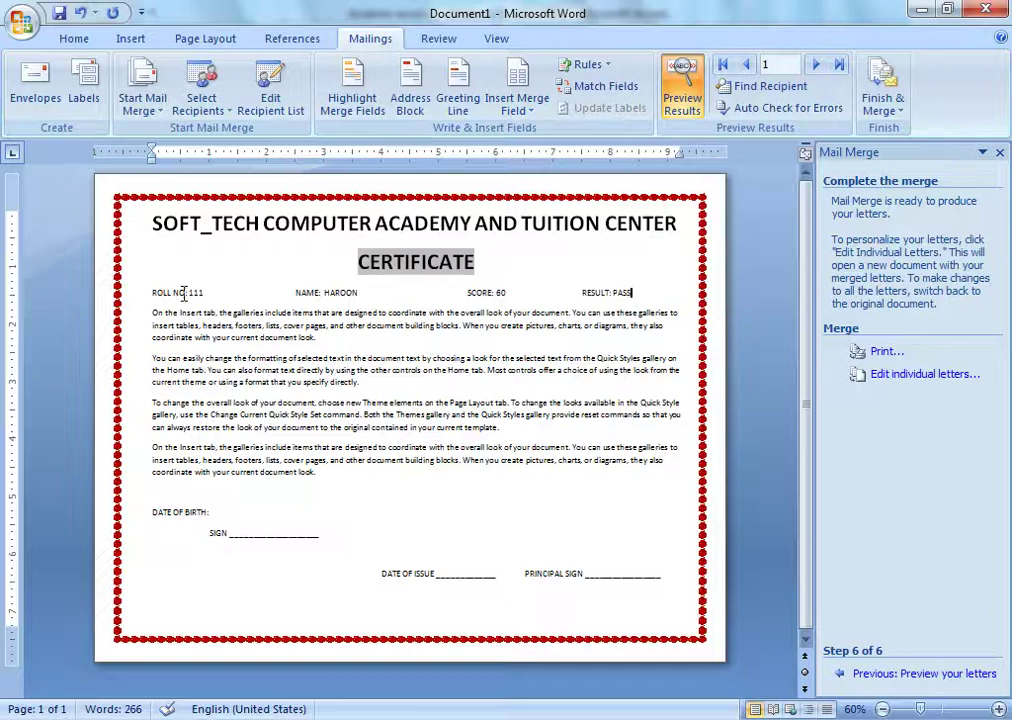
left_click_drag(186, 292, 151, 293)
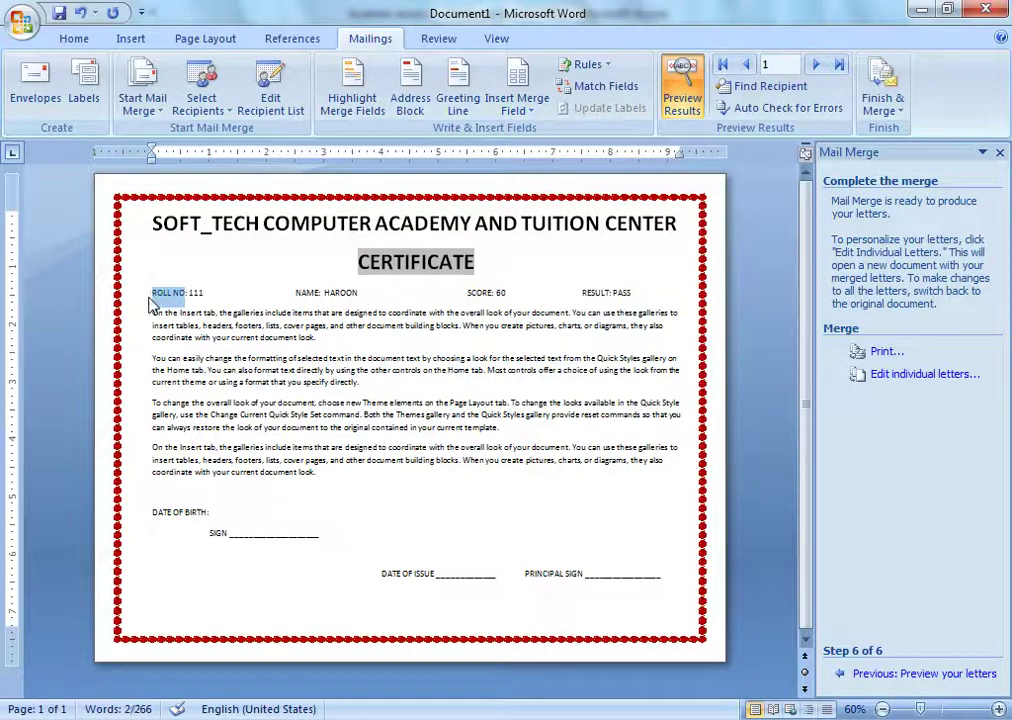
Select the NAME:, SCORE: and RESULT: labels and dismiss the colour-scheme prompt
left_click_drag(320, 293, 294, 293)
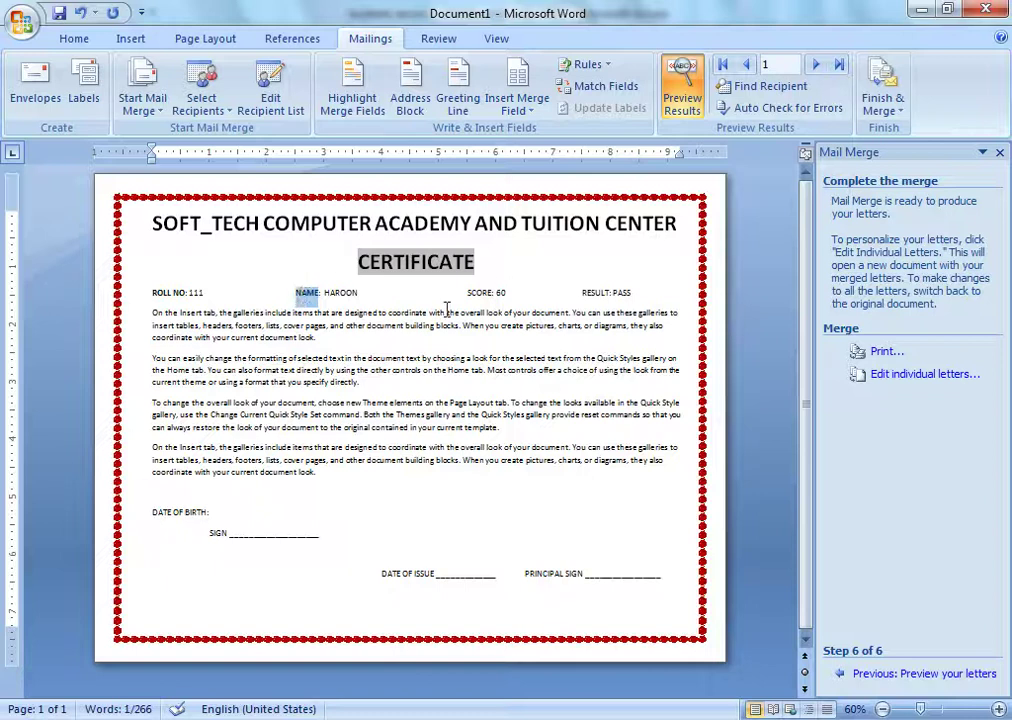
left_click_drag(493, 293, 464, 293)
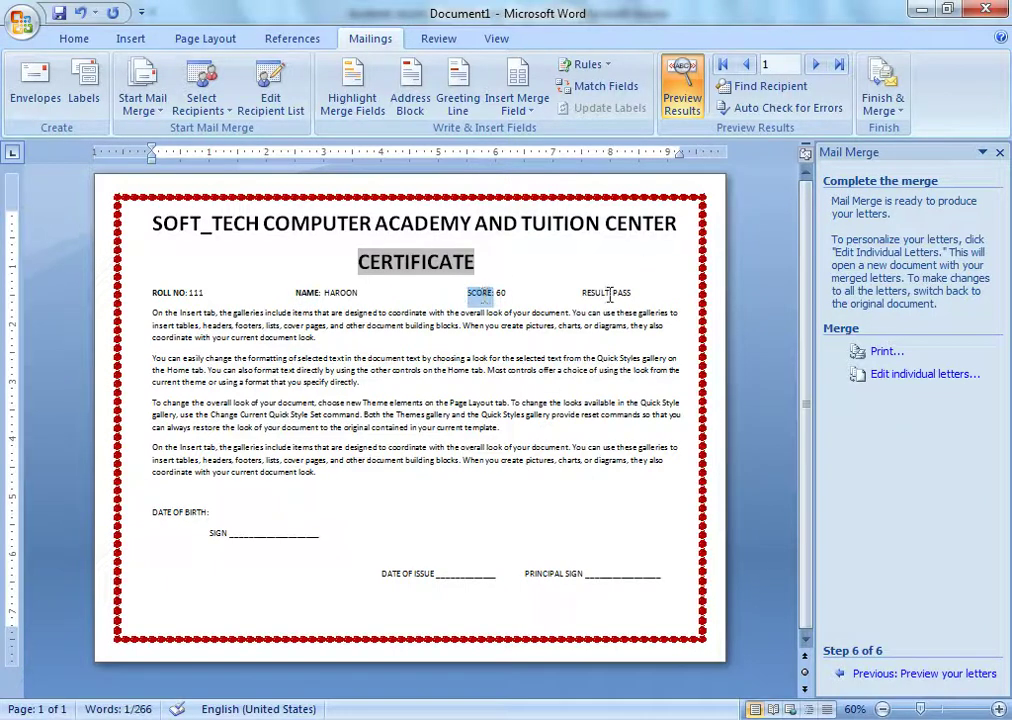
left_click_drag(609, 293, 582, 293)
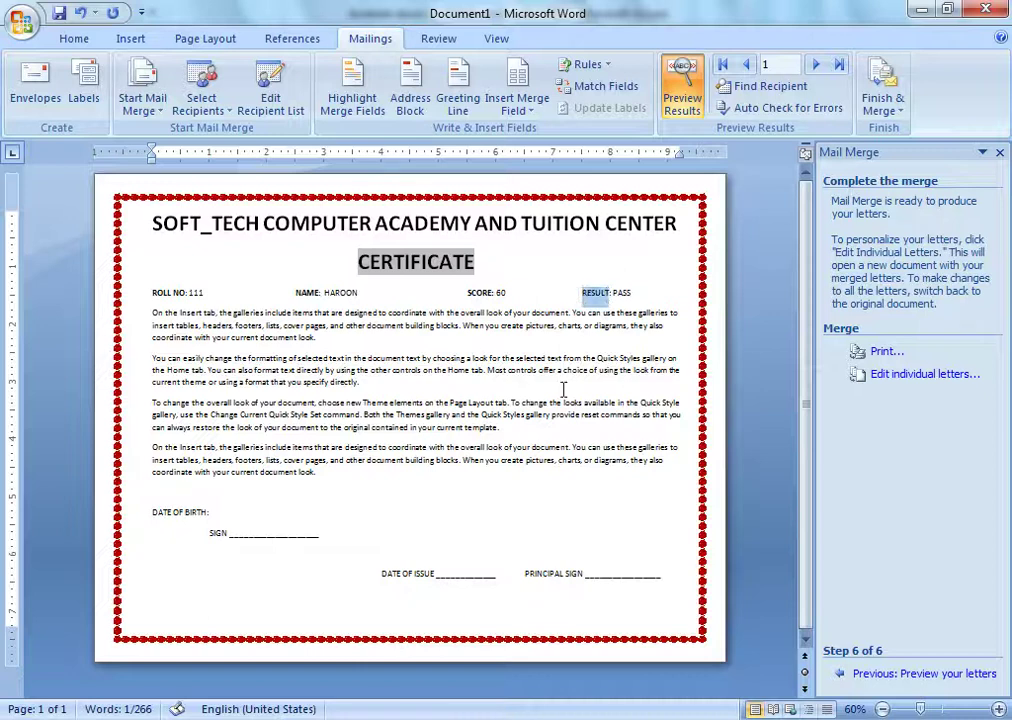
left_click(357, 512)
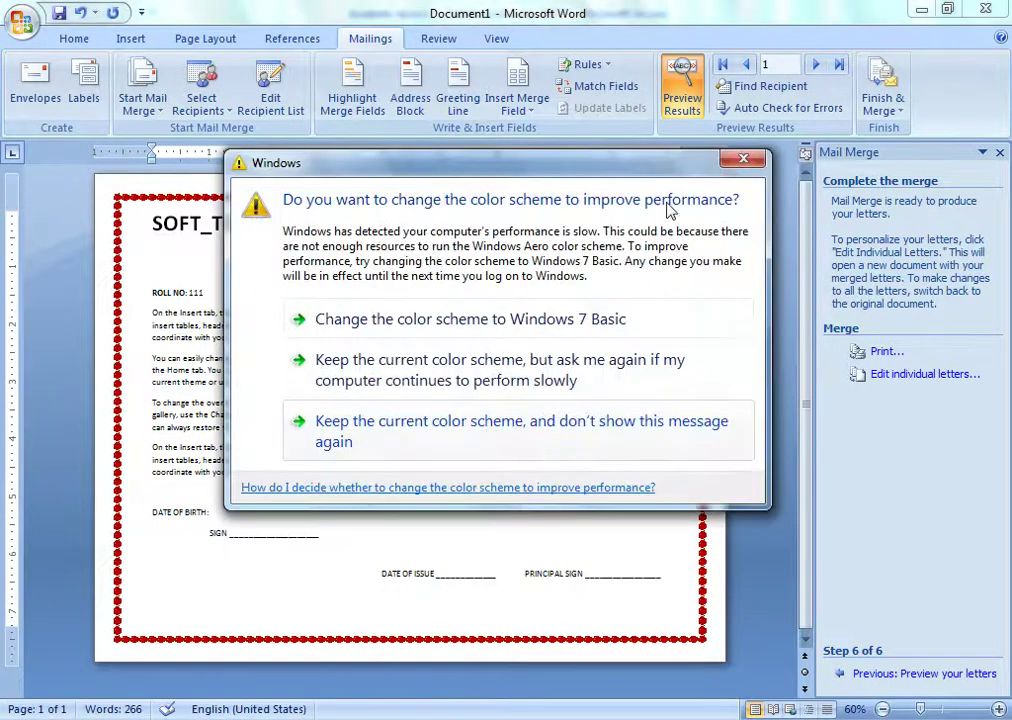
left_click(727, 160)
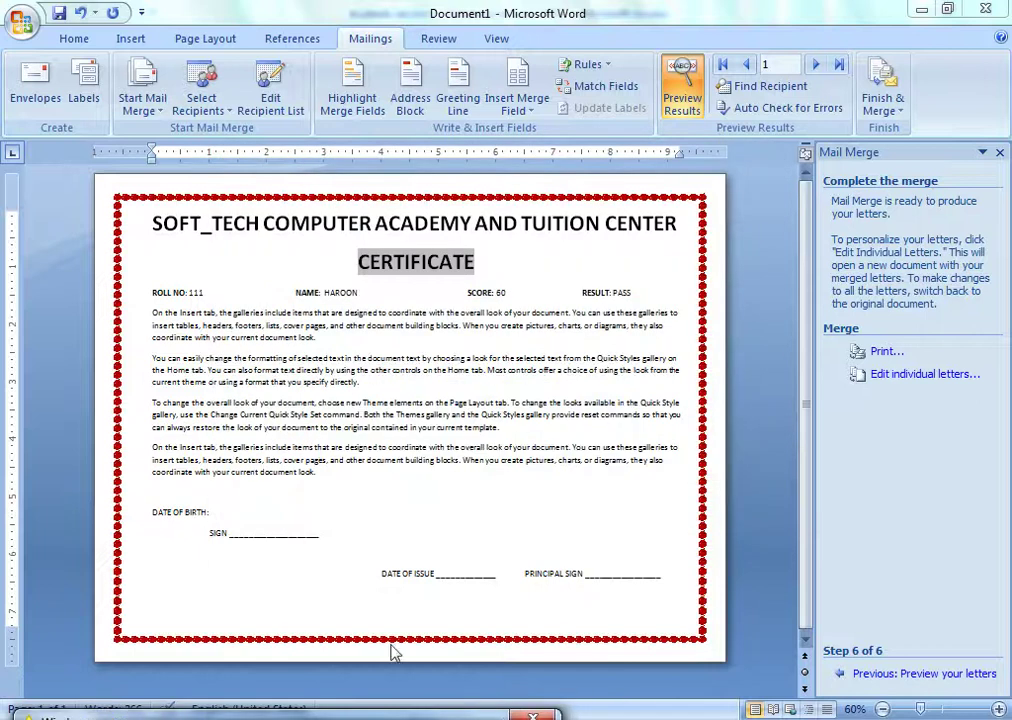
Insert the DATE_OF_BIRTH merge field after 'DATE OF BIRTH:', previewing 4/4/2000
left_click_drag(208, 512, 155, 513)
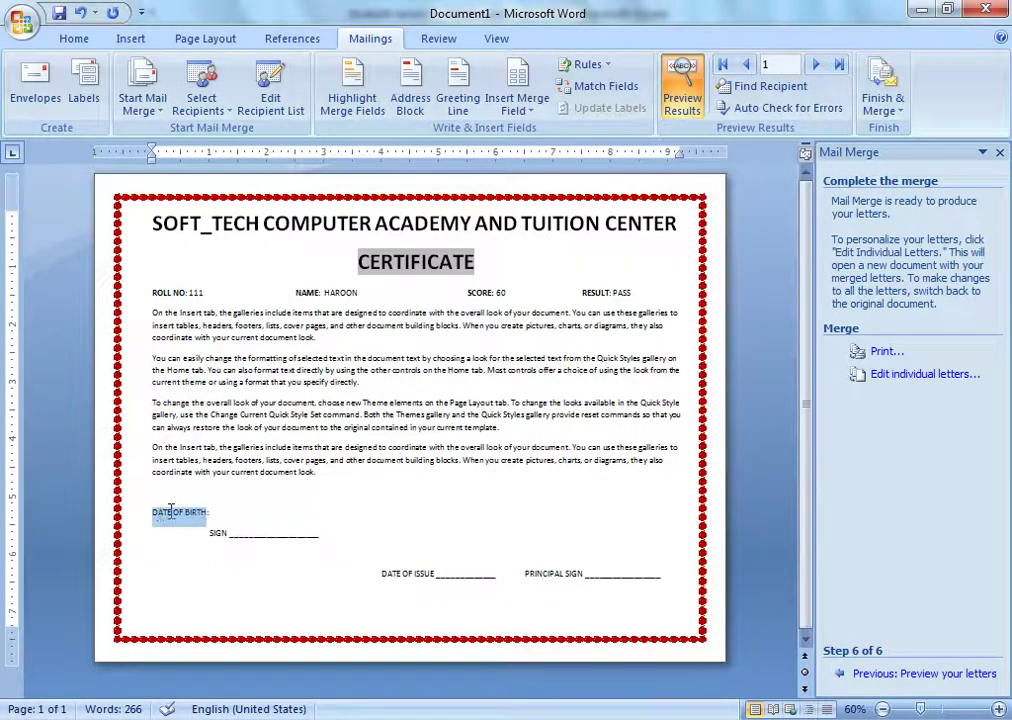
left_click(247, 515)
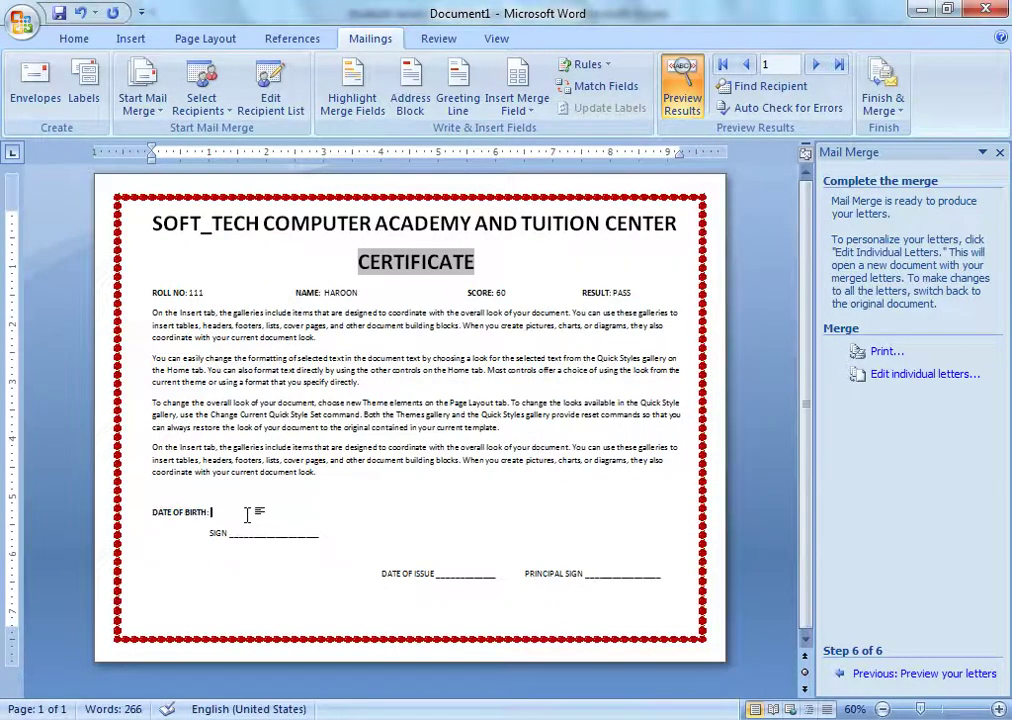
left_click(535, 115)
left_click(525, 174)
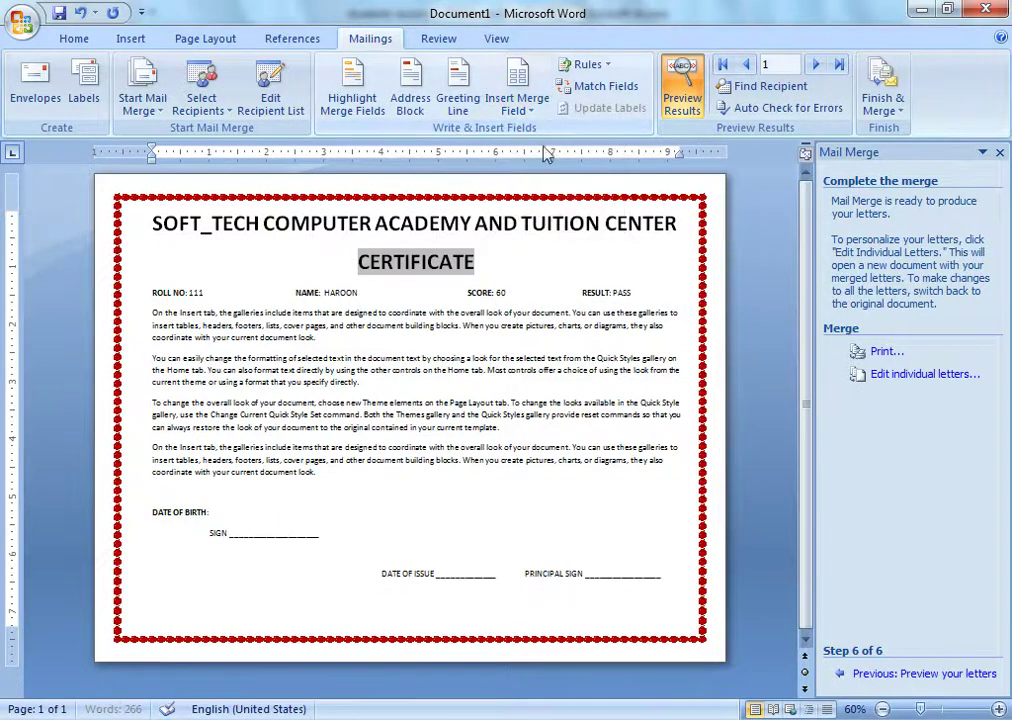
left_click(537, 123)
left_click(553, 174)
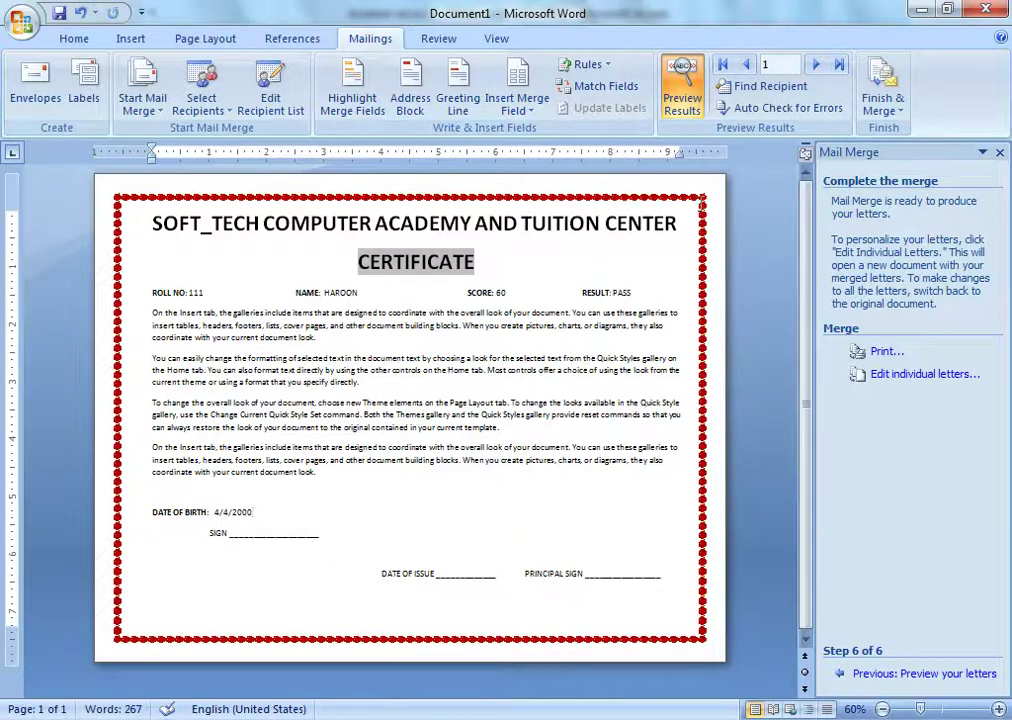
Merge all records into individual editable documents, creating Letters1
left_click(900, 114)
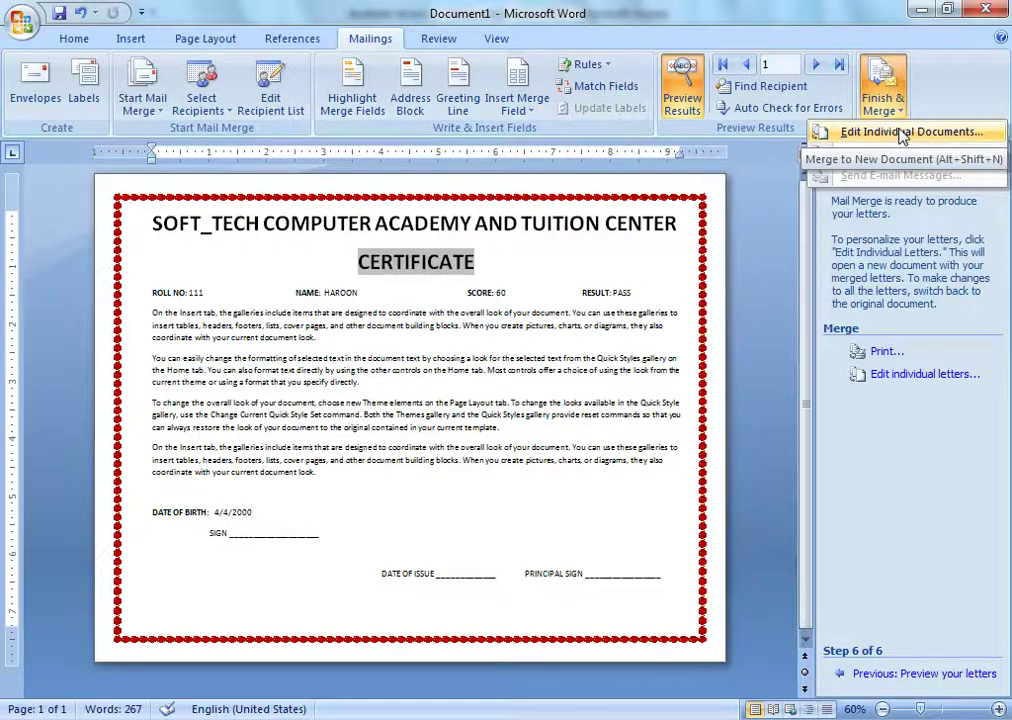
left_click(903, 133)
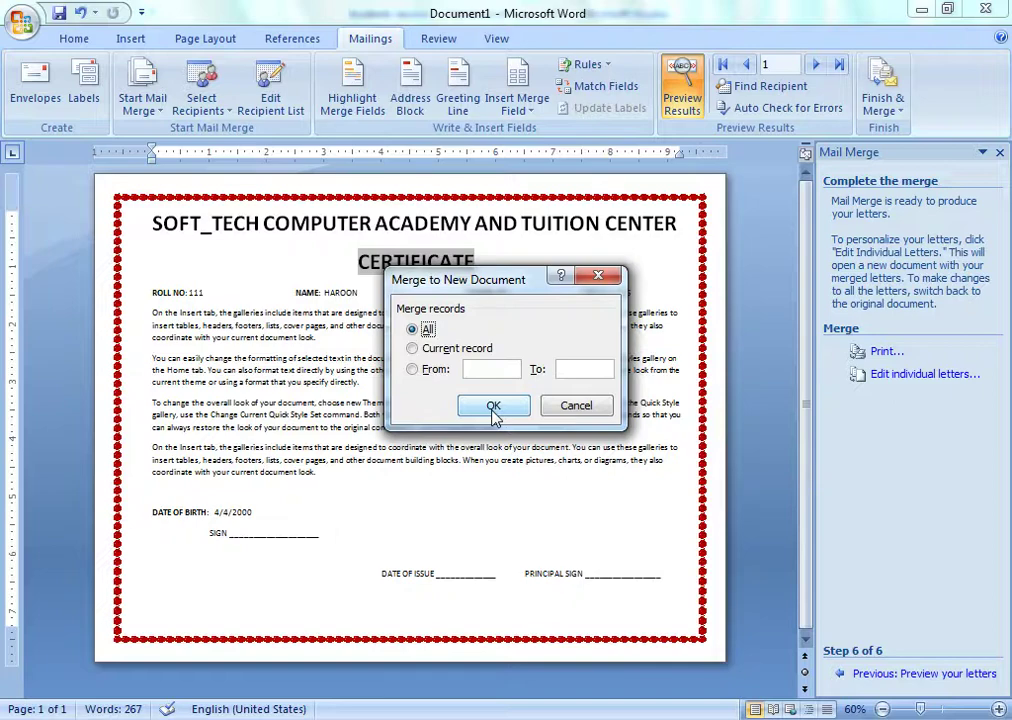
left_click(493, 410)
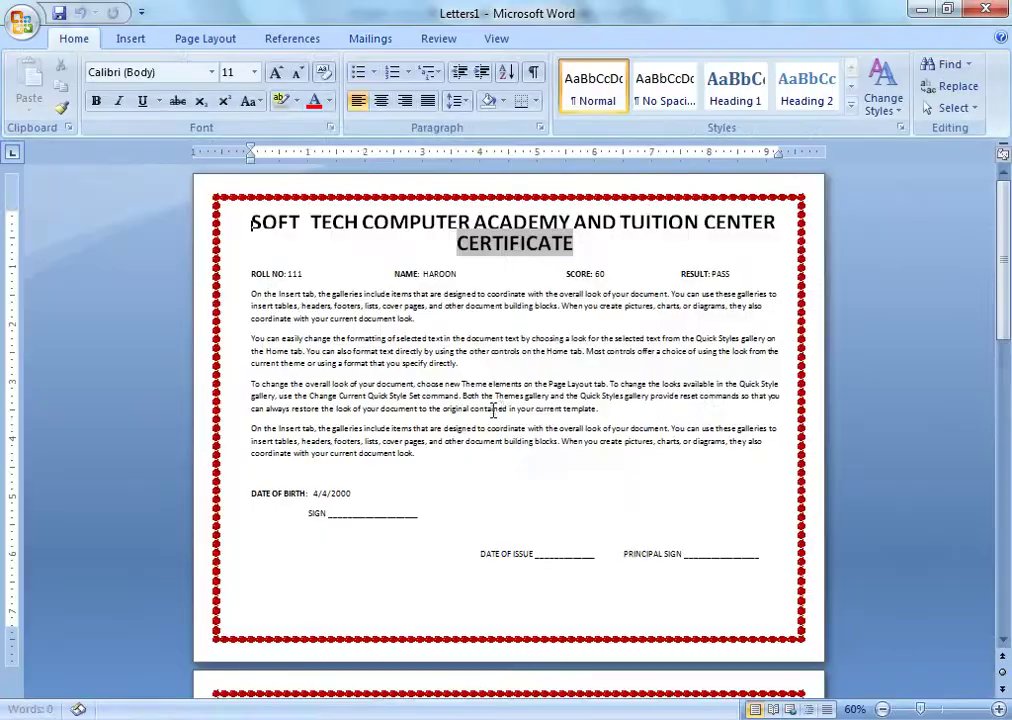
Scroll through the four certificates in Letters1, switching between 100% and Two Pages views
left_click_drag(1003, 232, 1007, 615)
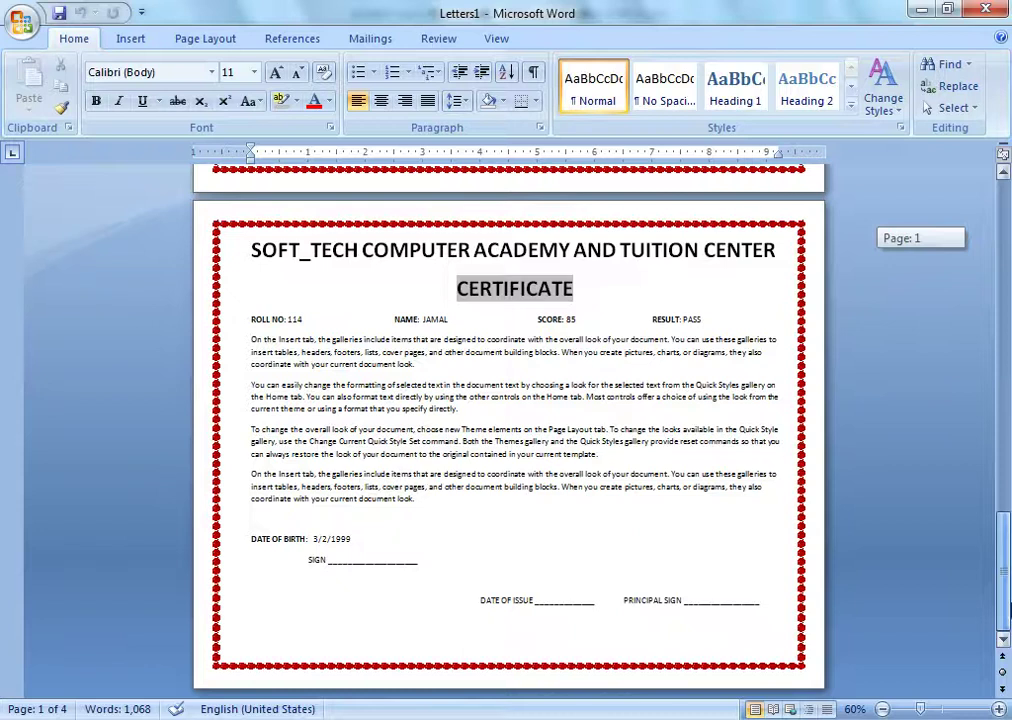
left_click_drag(1008, 600, 1008, 213)
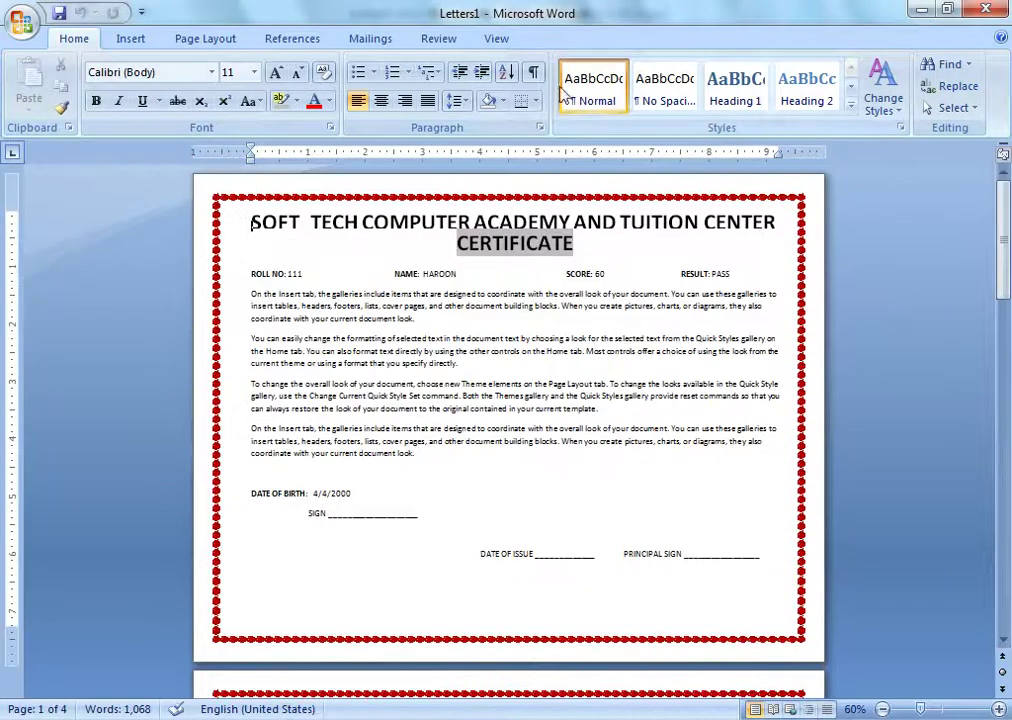
left_click(495, 38)
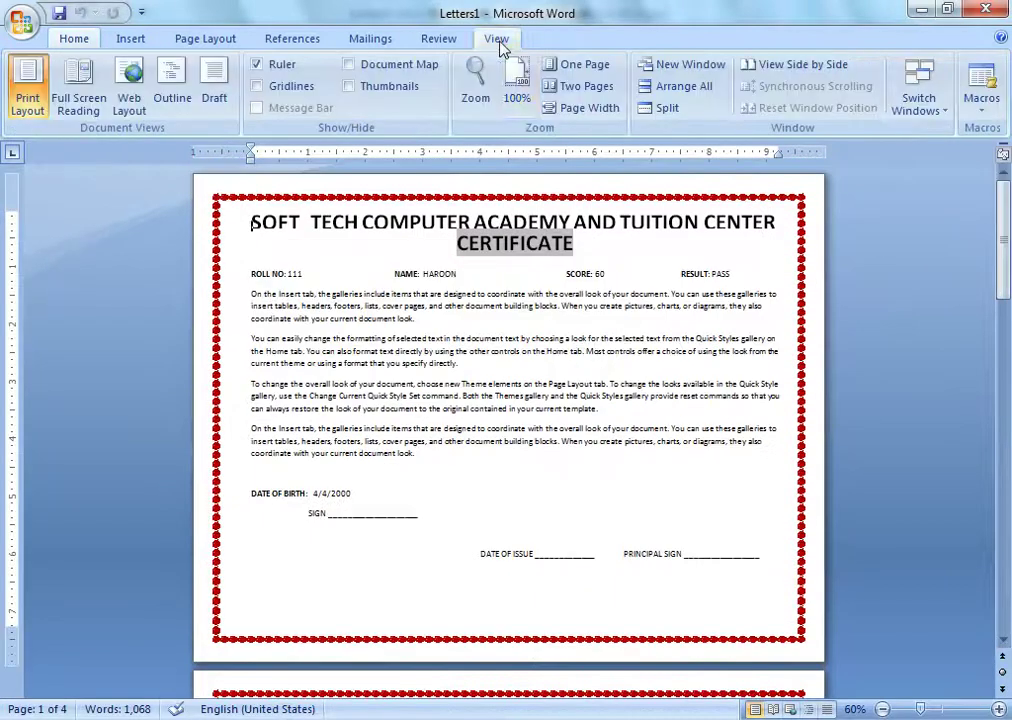
left_click(578, 86)
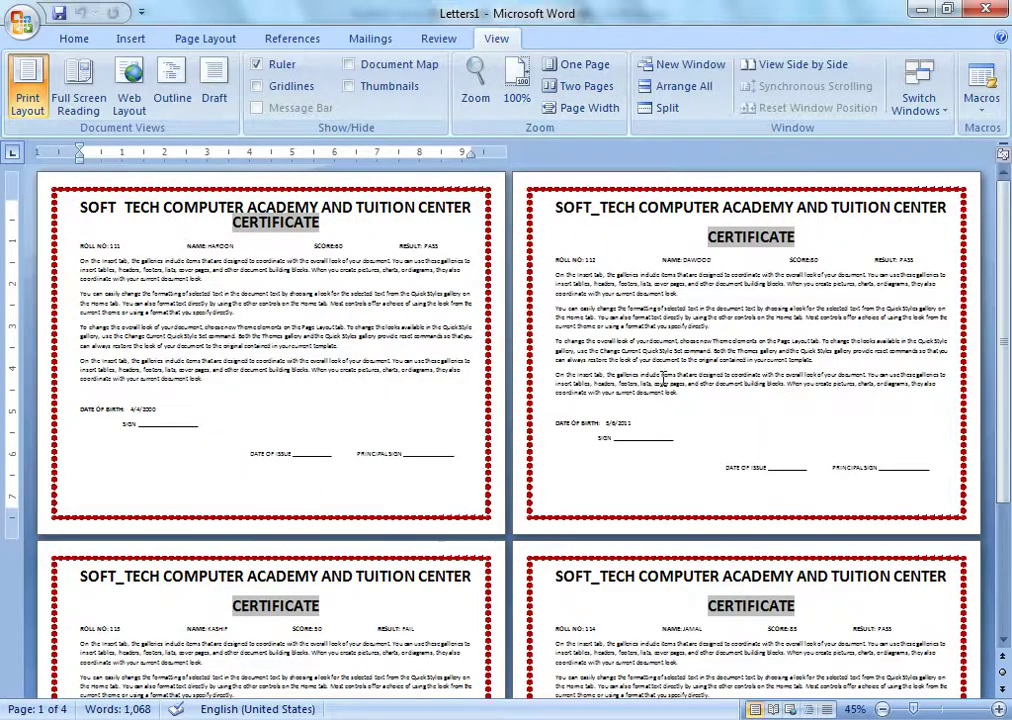
left_click(517, 82)
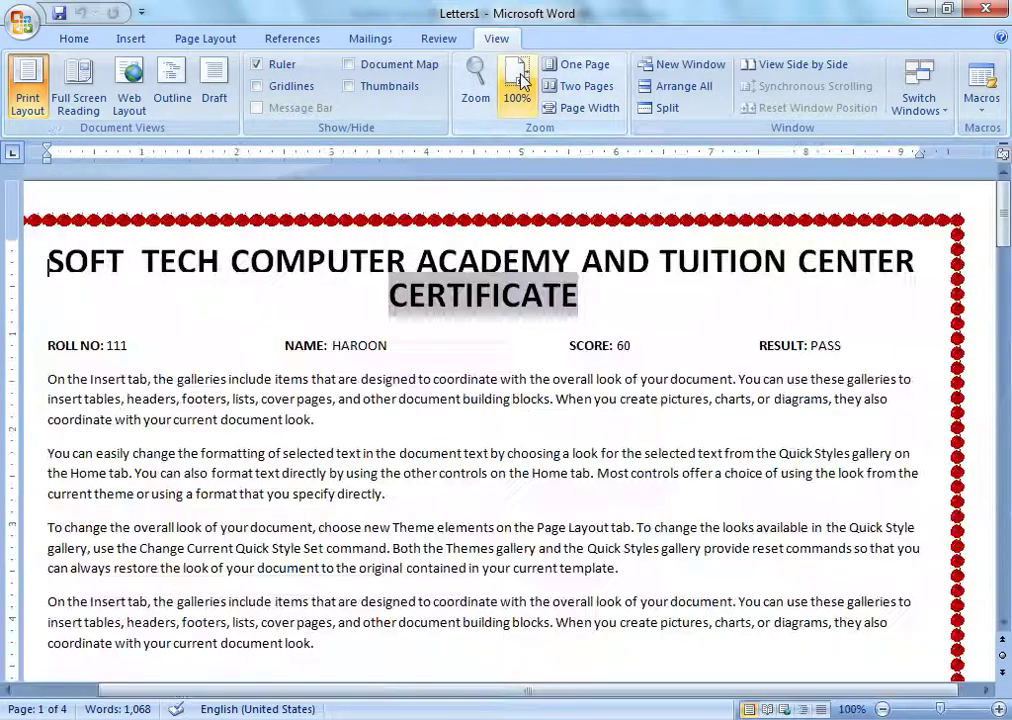
left_click_drag(1003, 220, 1003, 232)
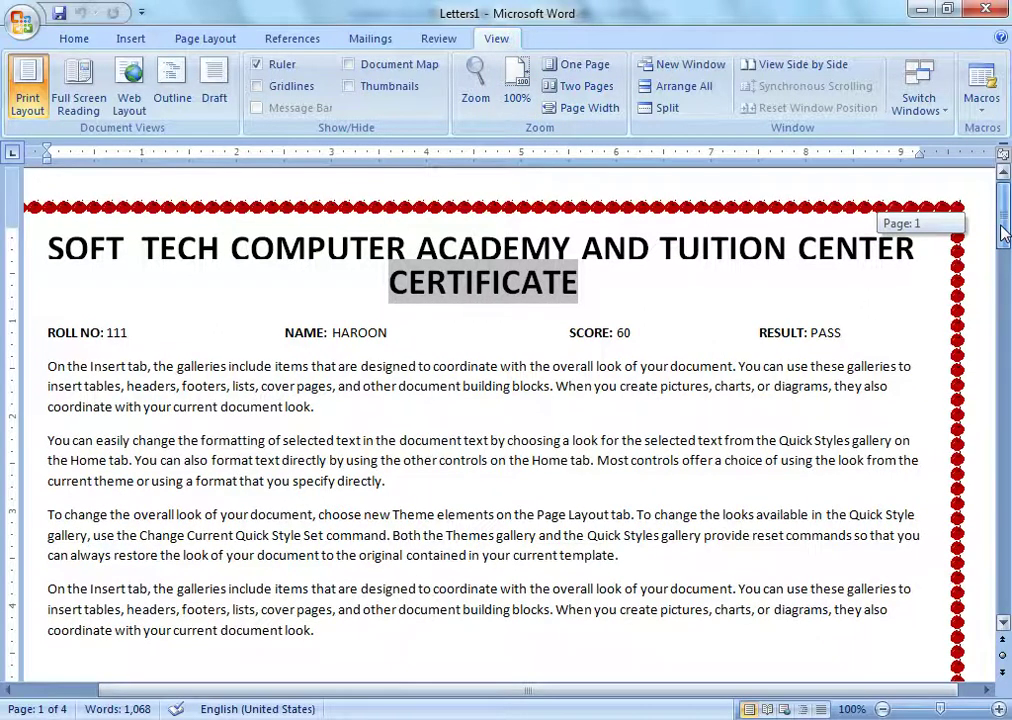
left_click_drag(1003, 232, 1008, 438)
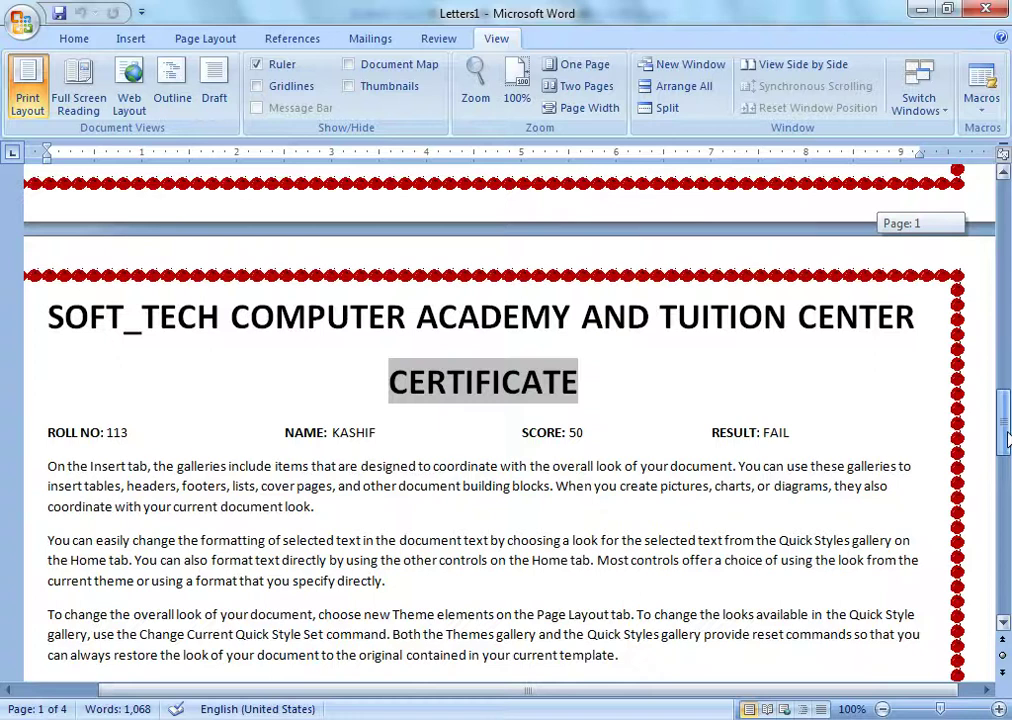
left_click_drag(1007, 438, 1007, 603)
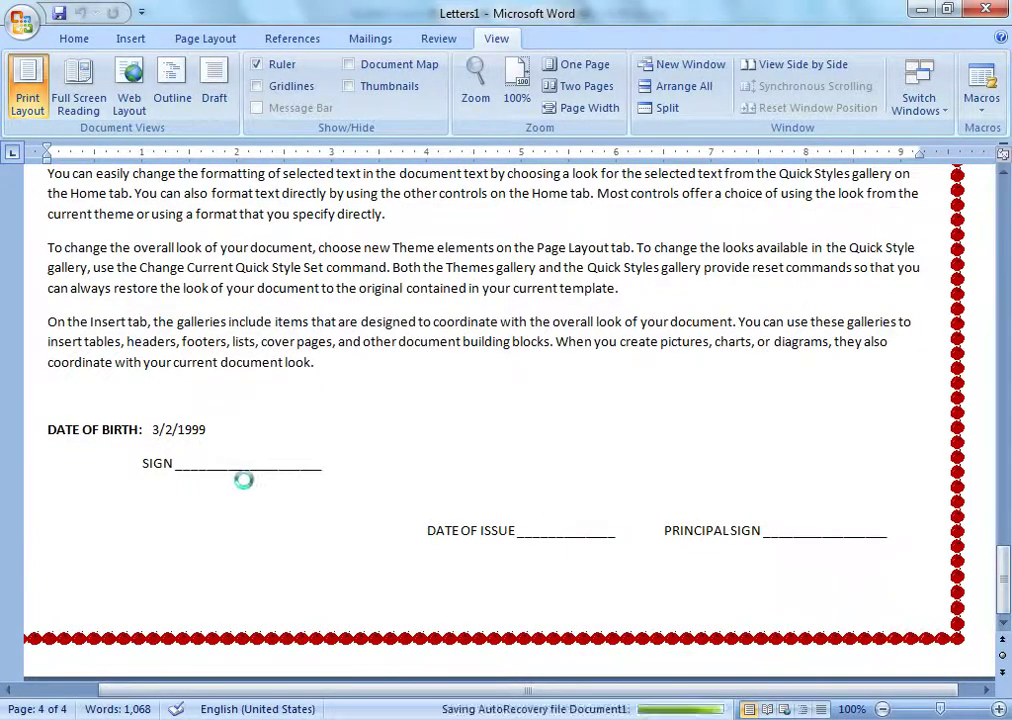
left_click(572, 88)
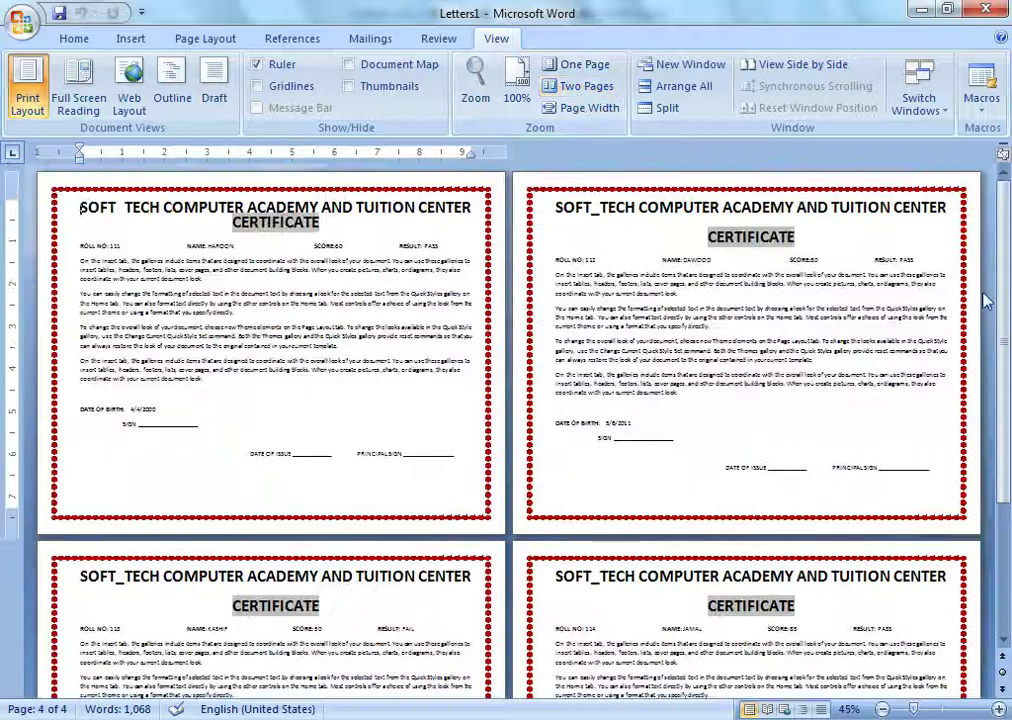
mouse_move(1005, 335)
left_mouse_down()
mouse_move(1005, 349)
mouse_move(1008, 292)
left_mouse_up()
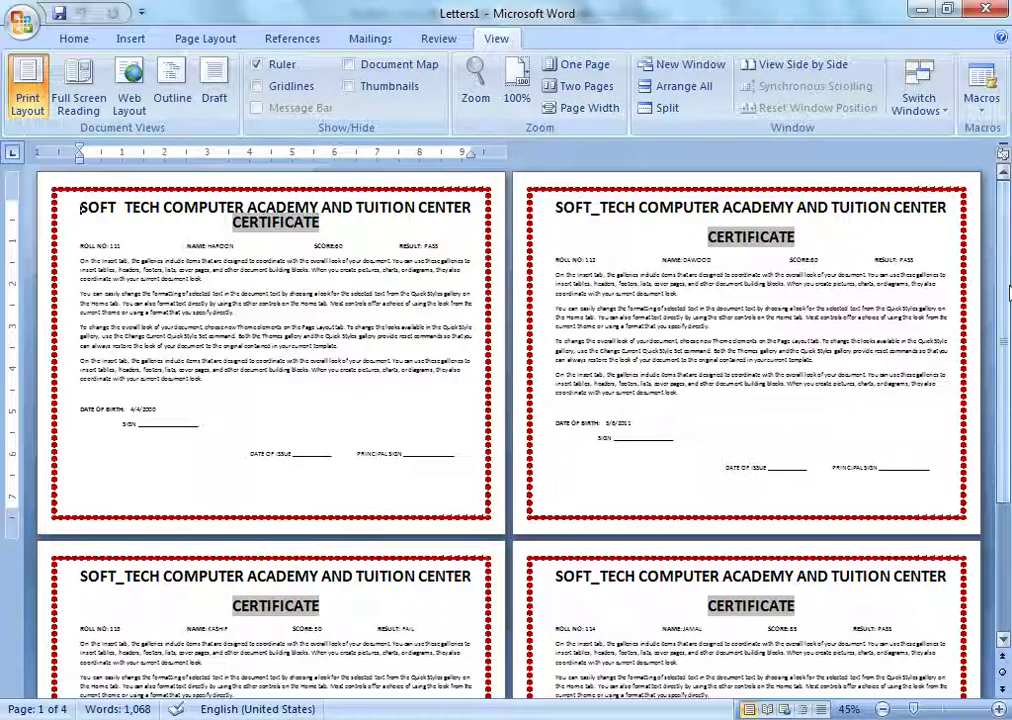